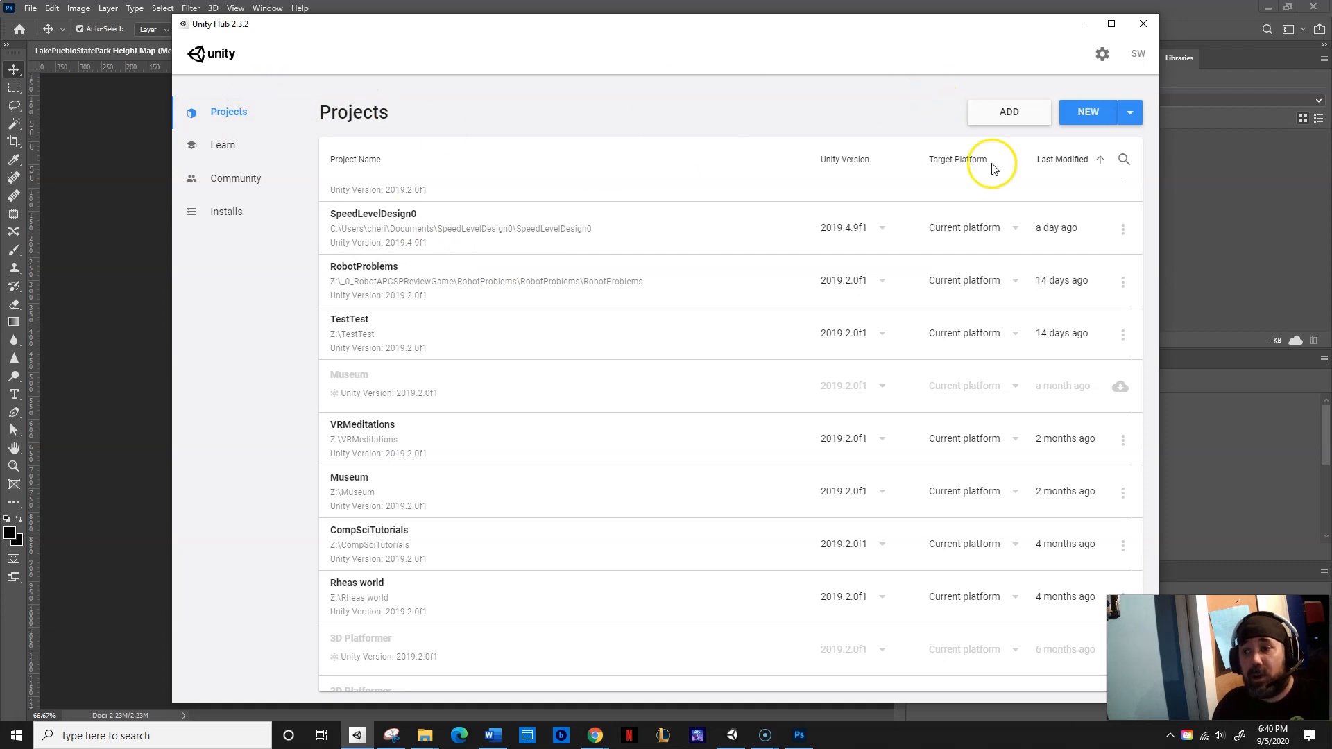
Start a new 3D project and name it TerrainBuilding.
left_click(1087, 115)
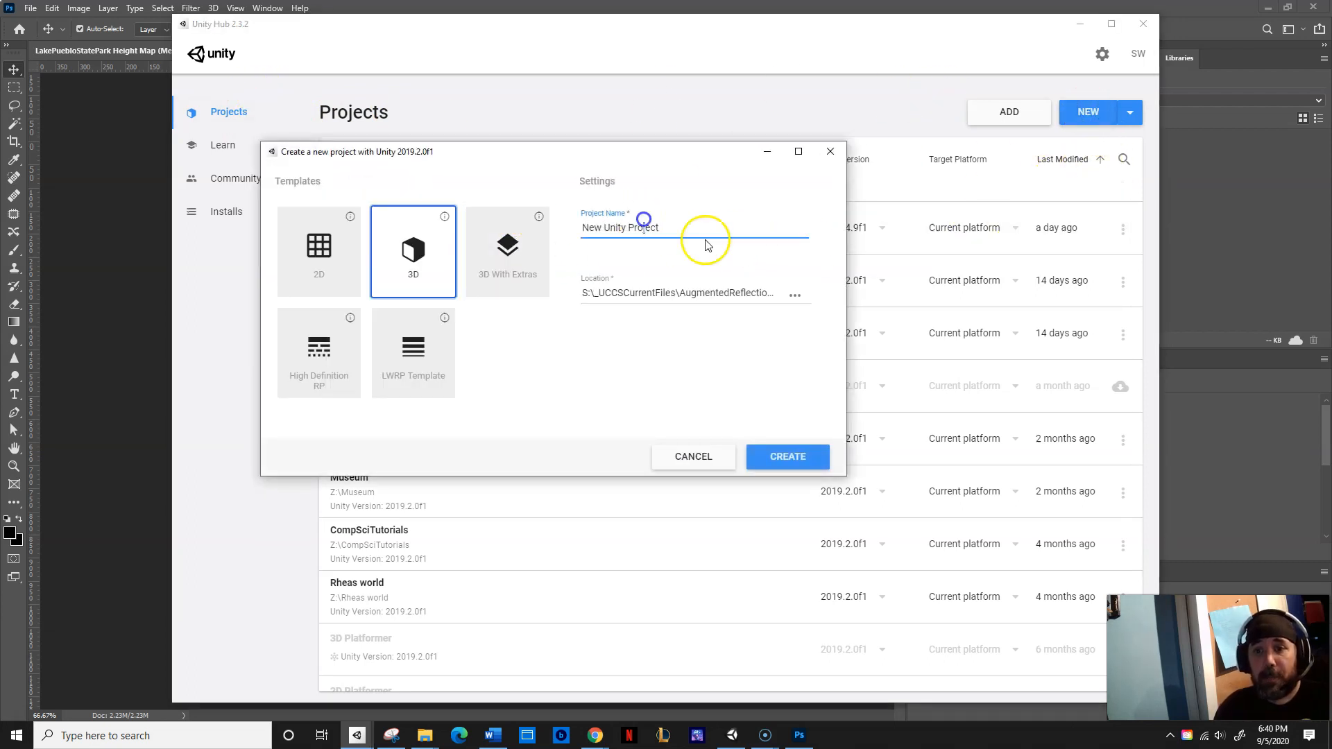
type("TerrainBuilding")
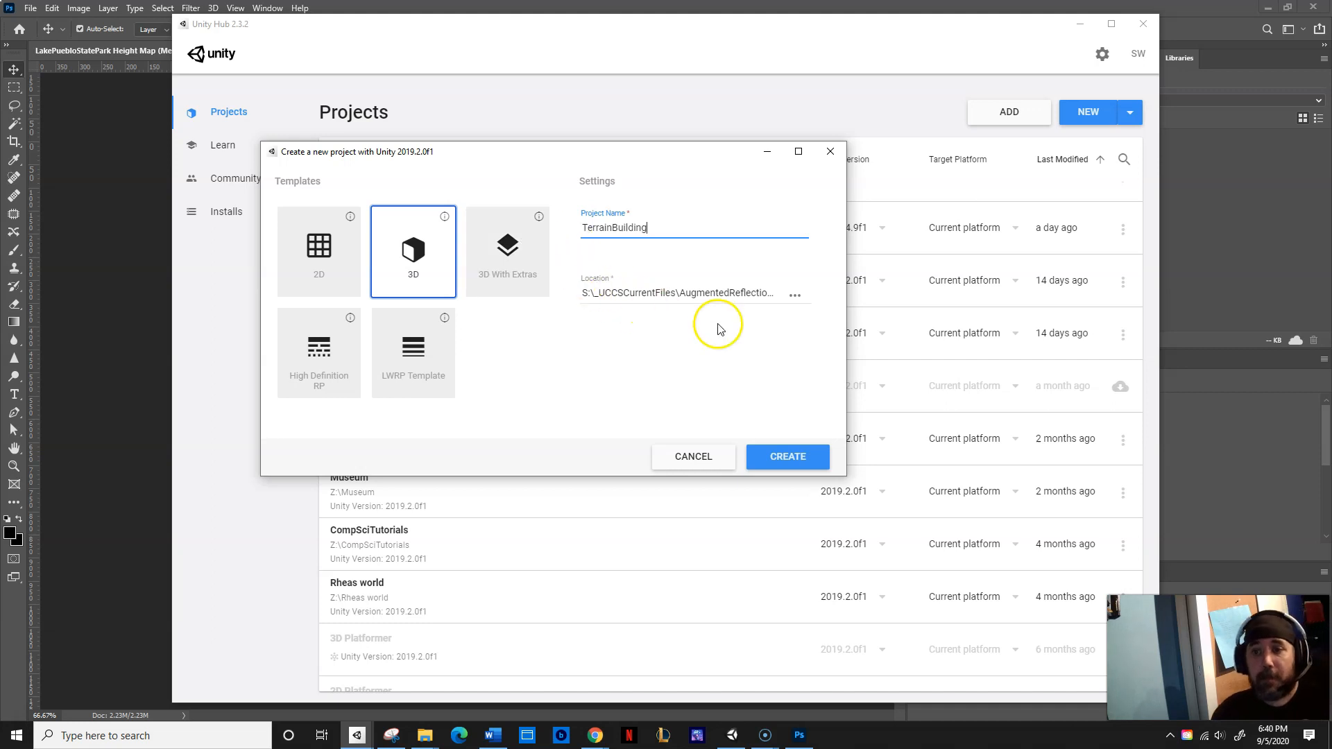
Create a Terrains folder inside AugmentedReflections and choose it as the project location.
left_click(795, 295)
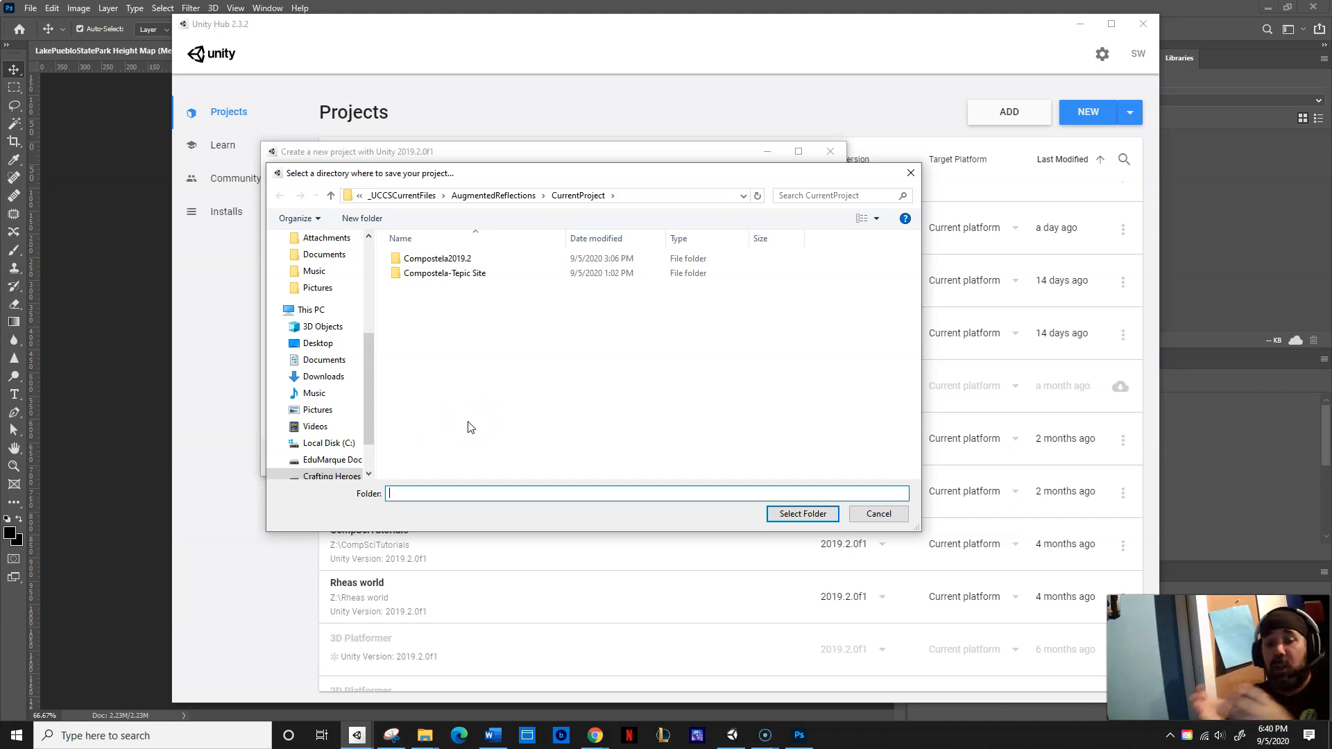
left_click(494, 195)
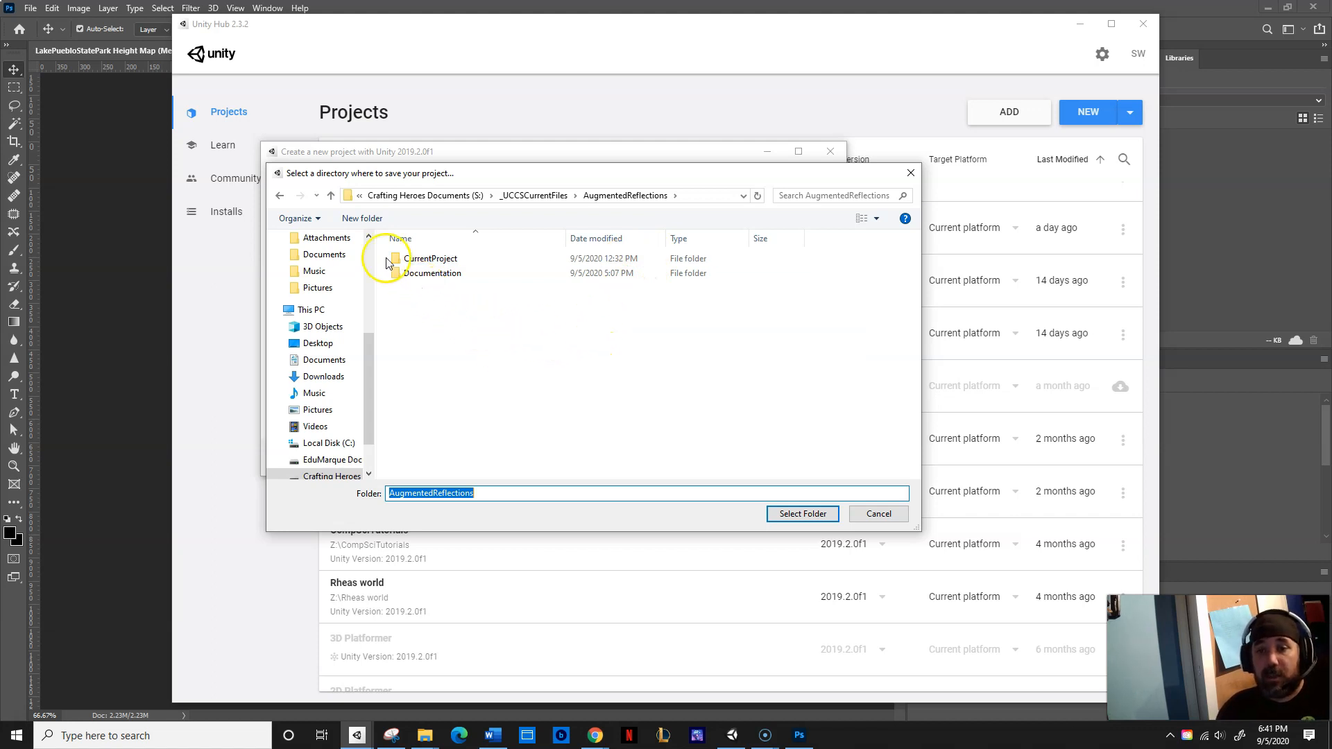
left_click(358, 220)
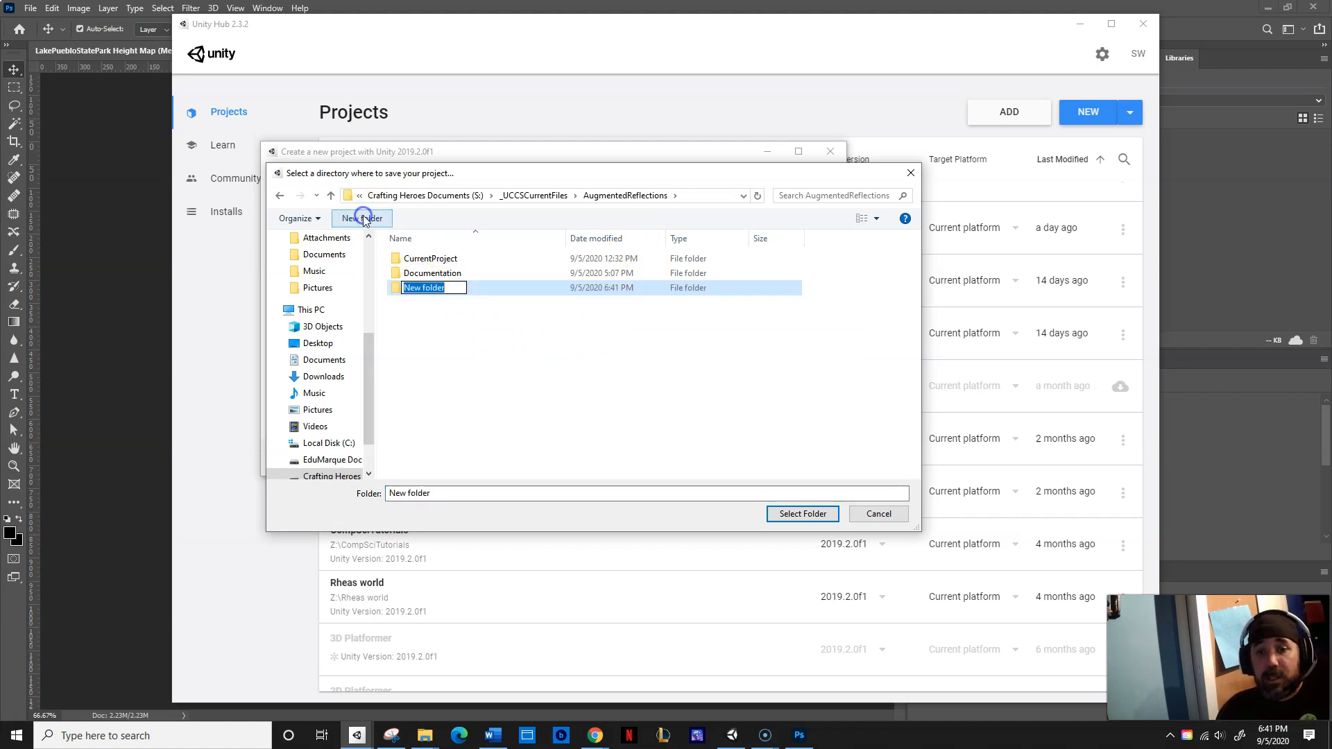
type("Tarrains")
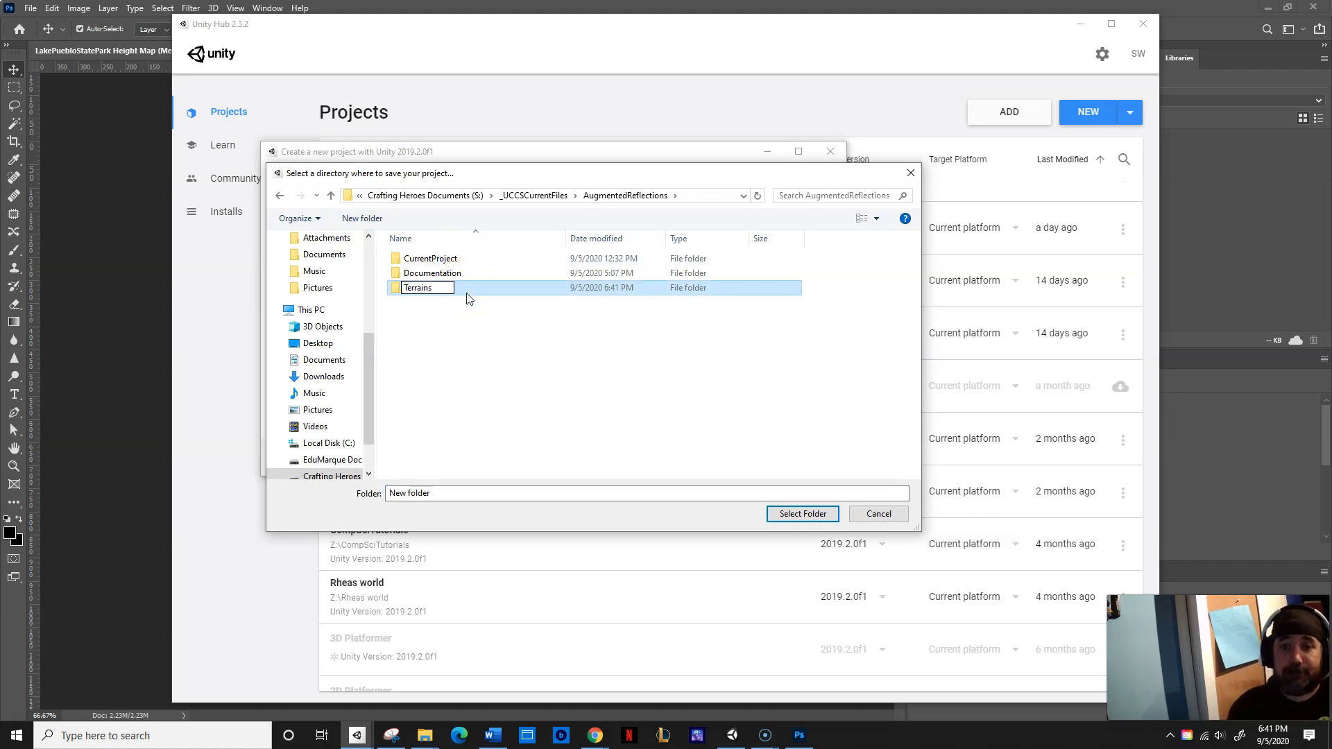
key("Return")
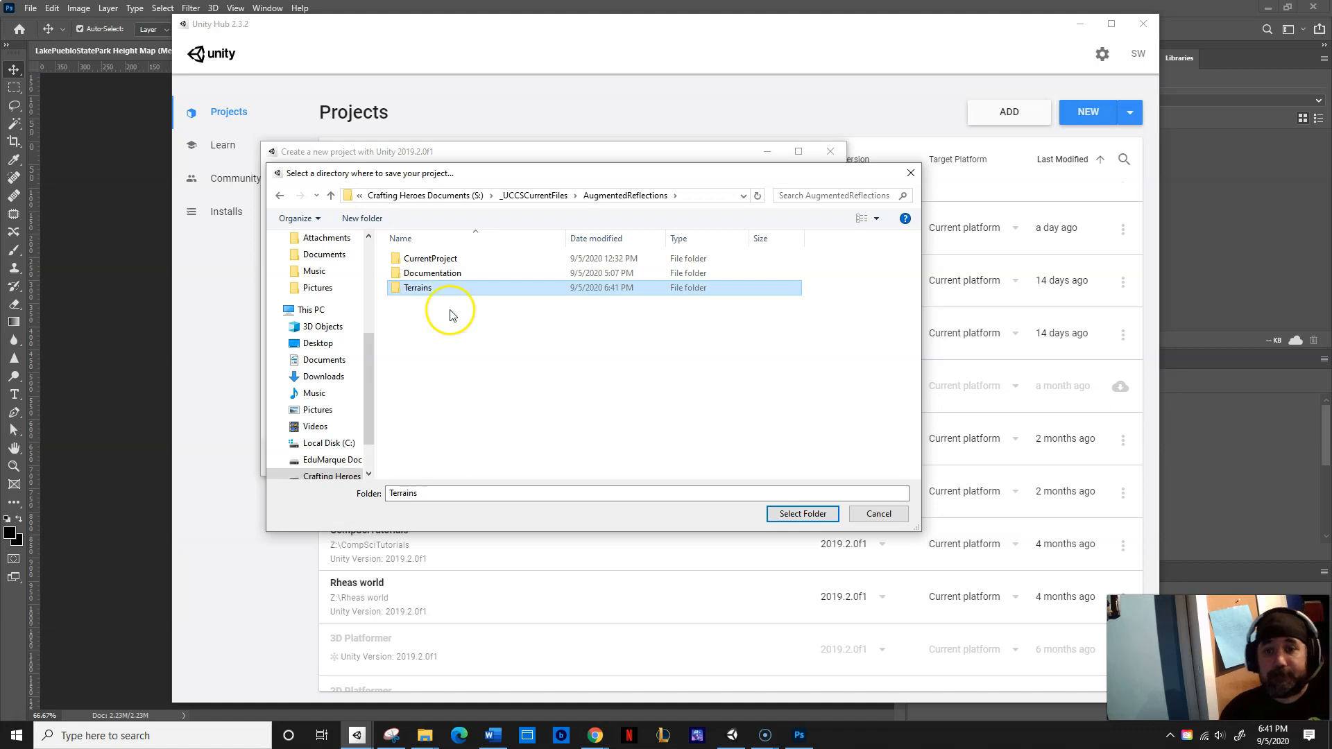
double_click(452, 288)
left_click(803, 514)
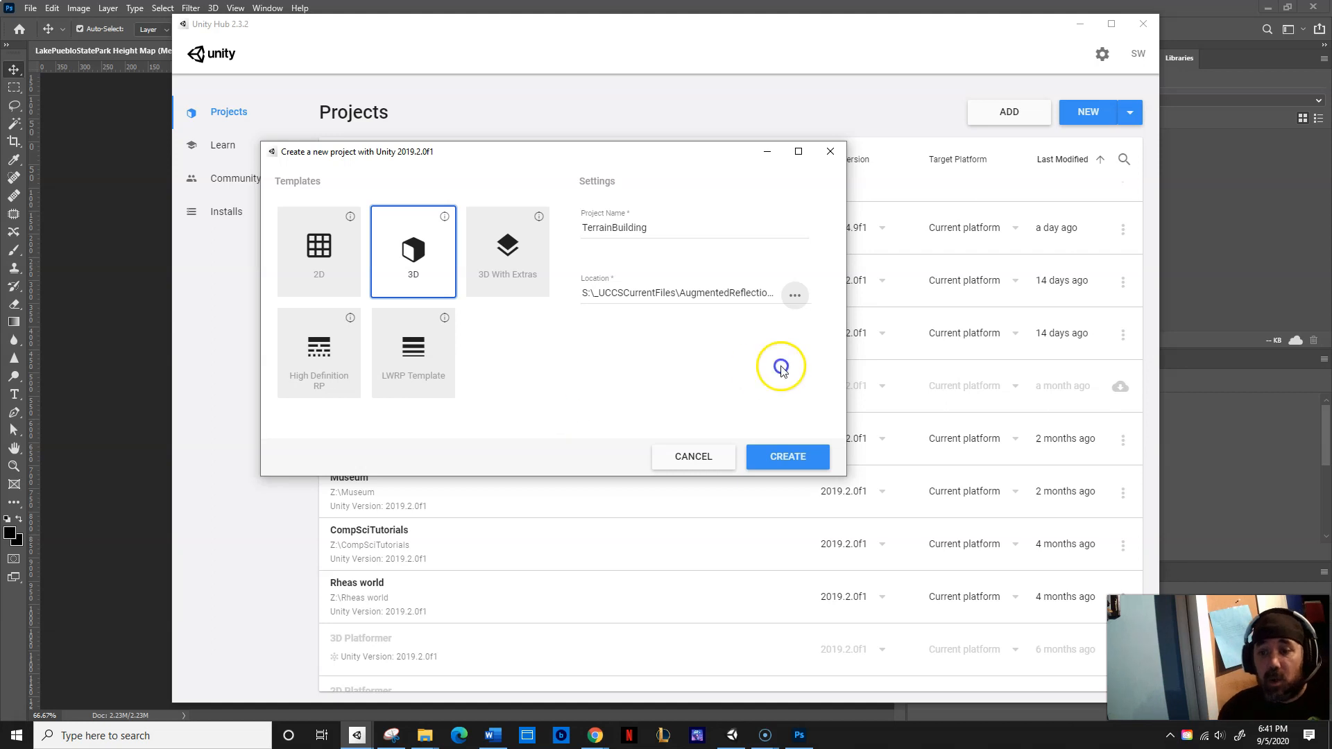
Create the TerrainBuilding project with the chosen 3D template and location.
left_click(797, 455)
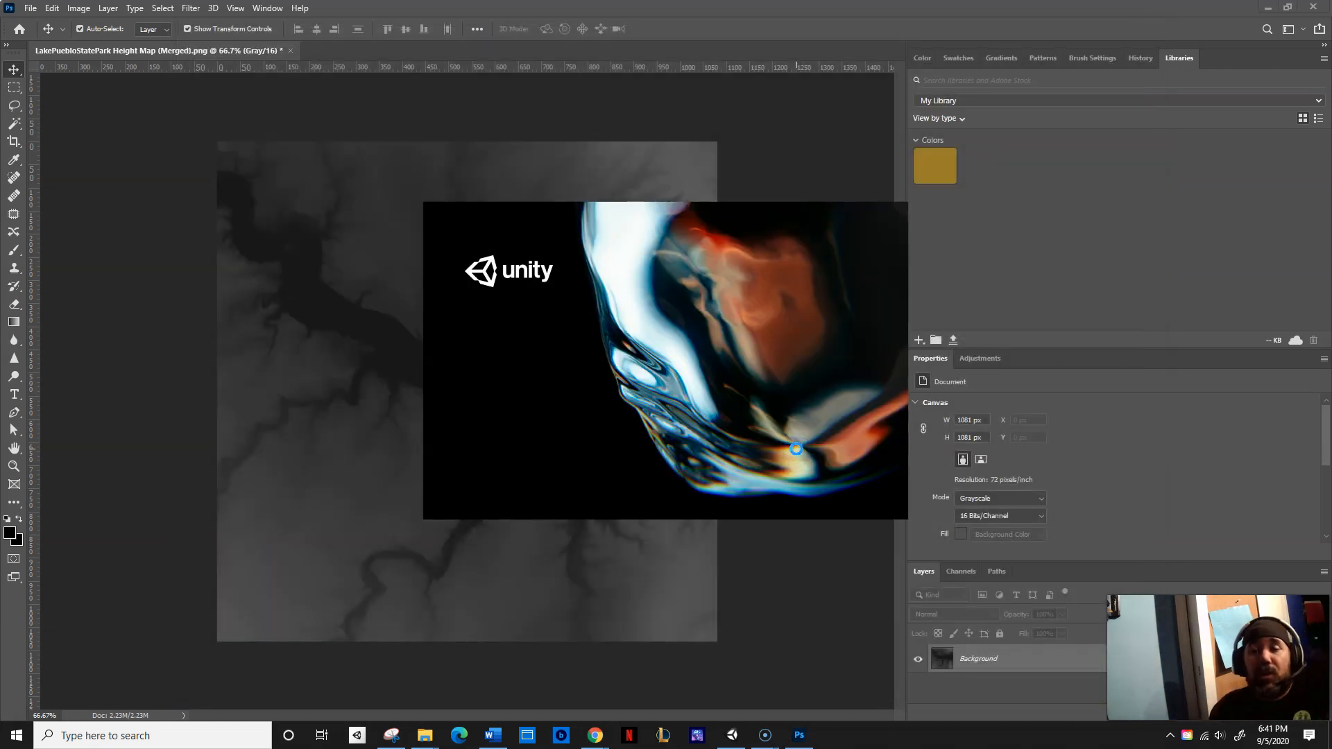
left_click(797, 449)
left_click(682, 409)
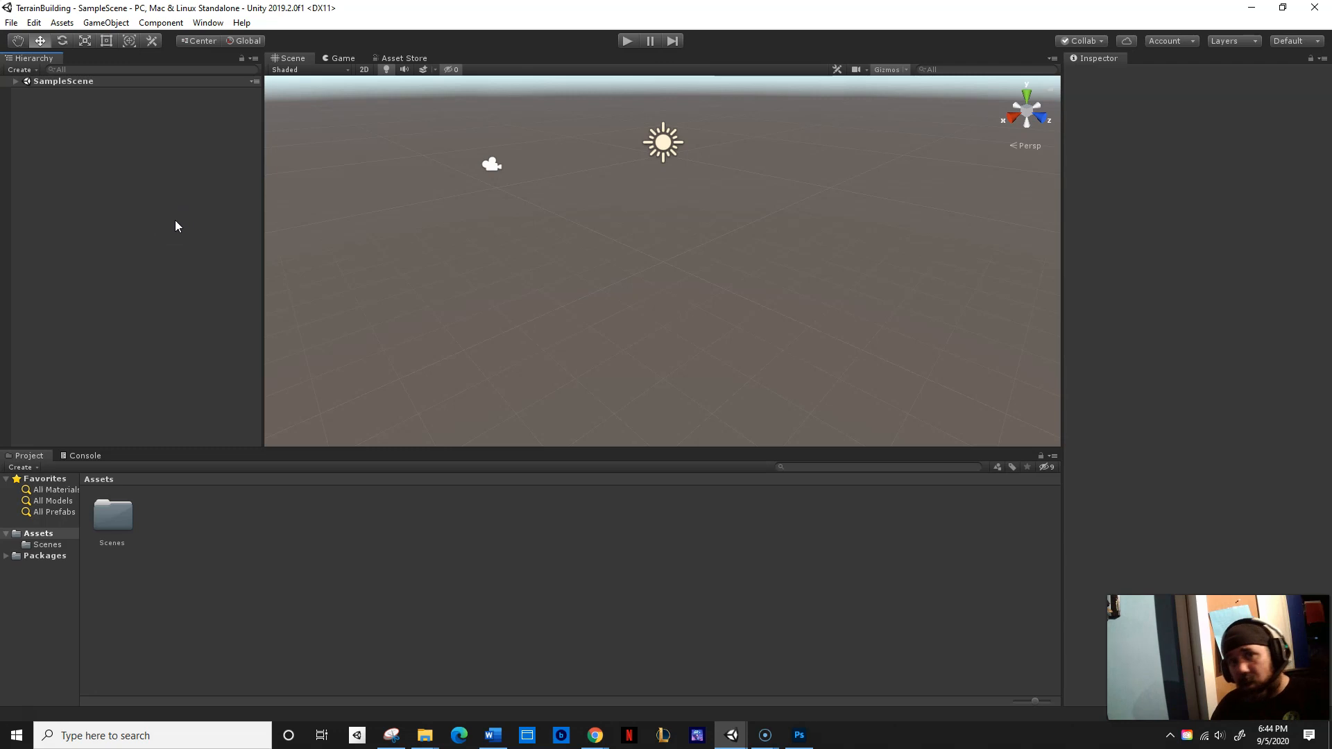
Apply the Default window layout and expand SampleScene to show its objects.
left_click(208, 23)
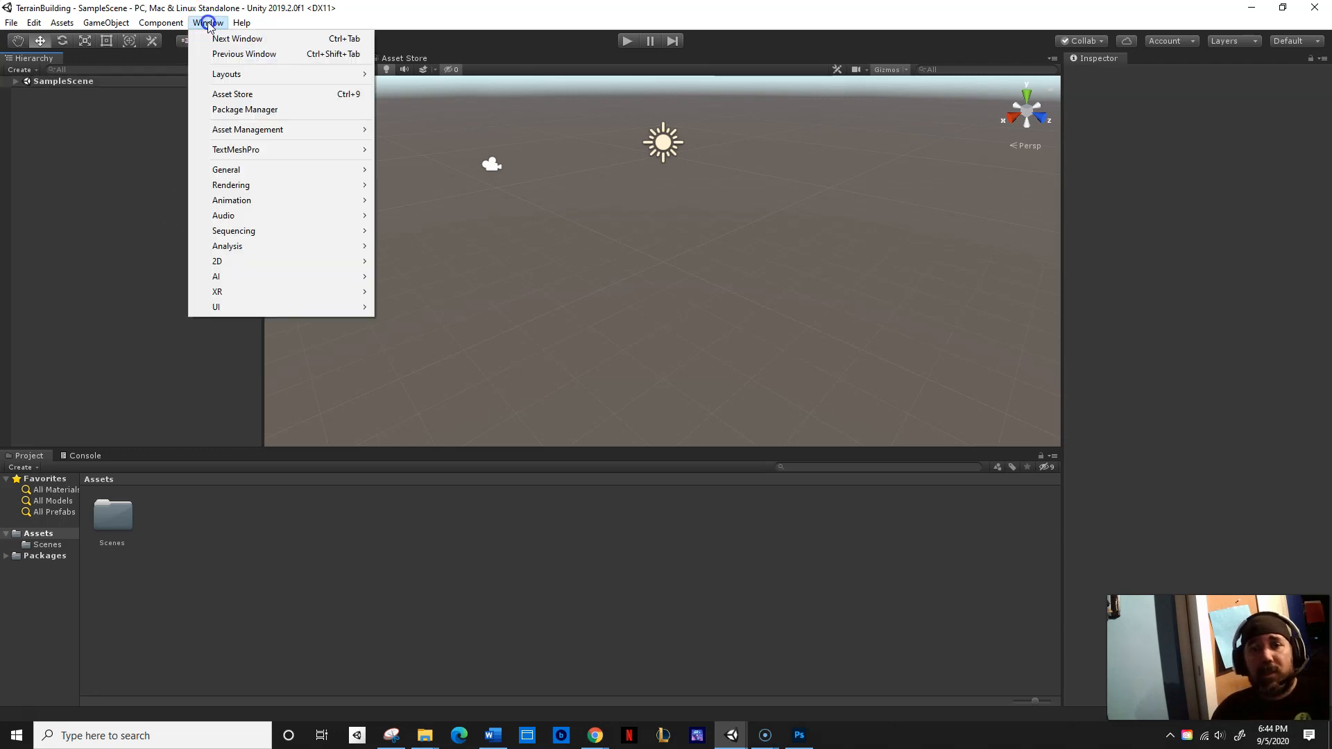
mouse_move(258, 76)
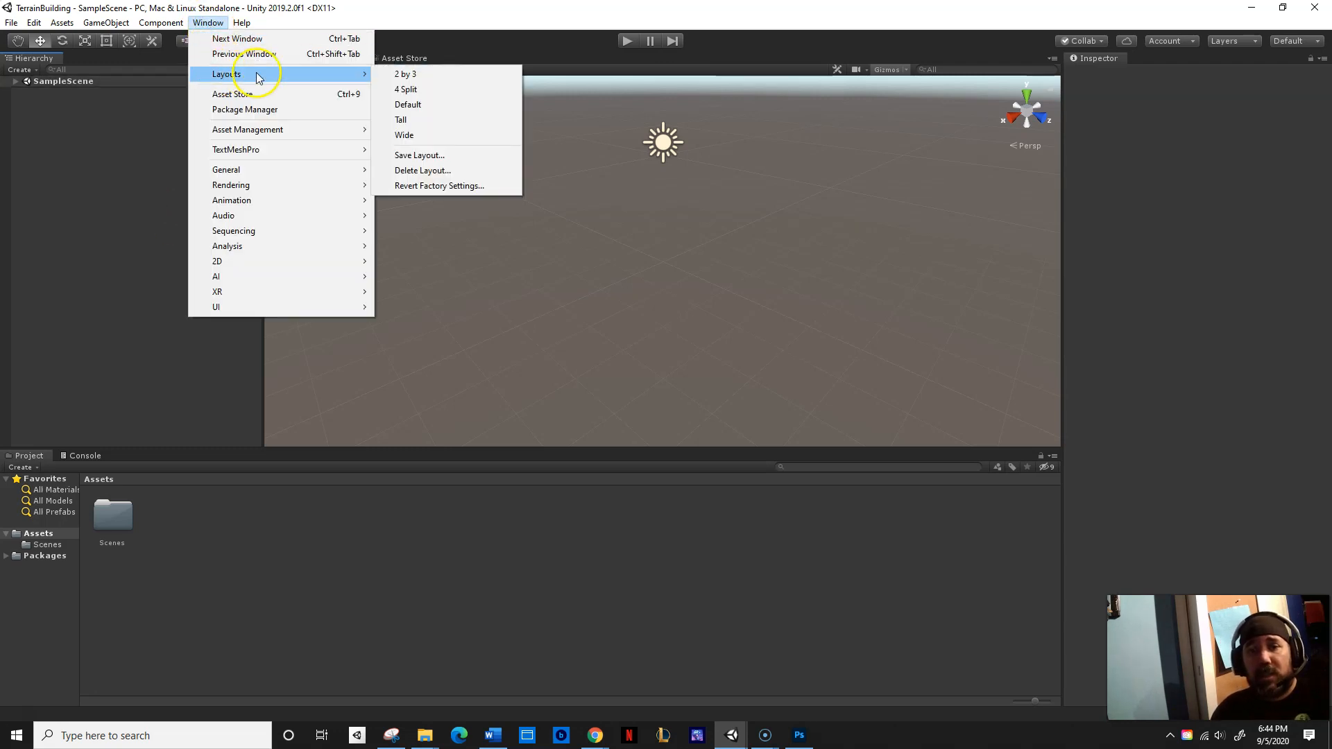
left_click(423, 107)
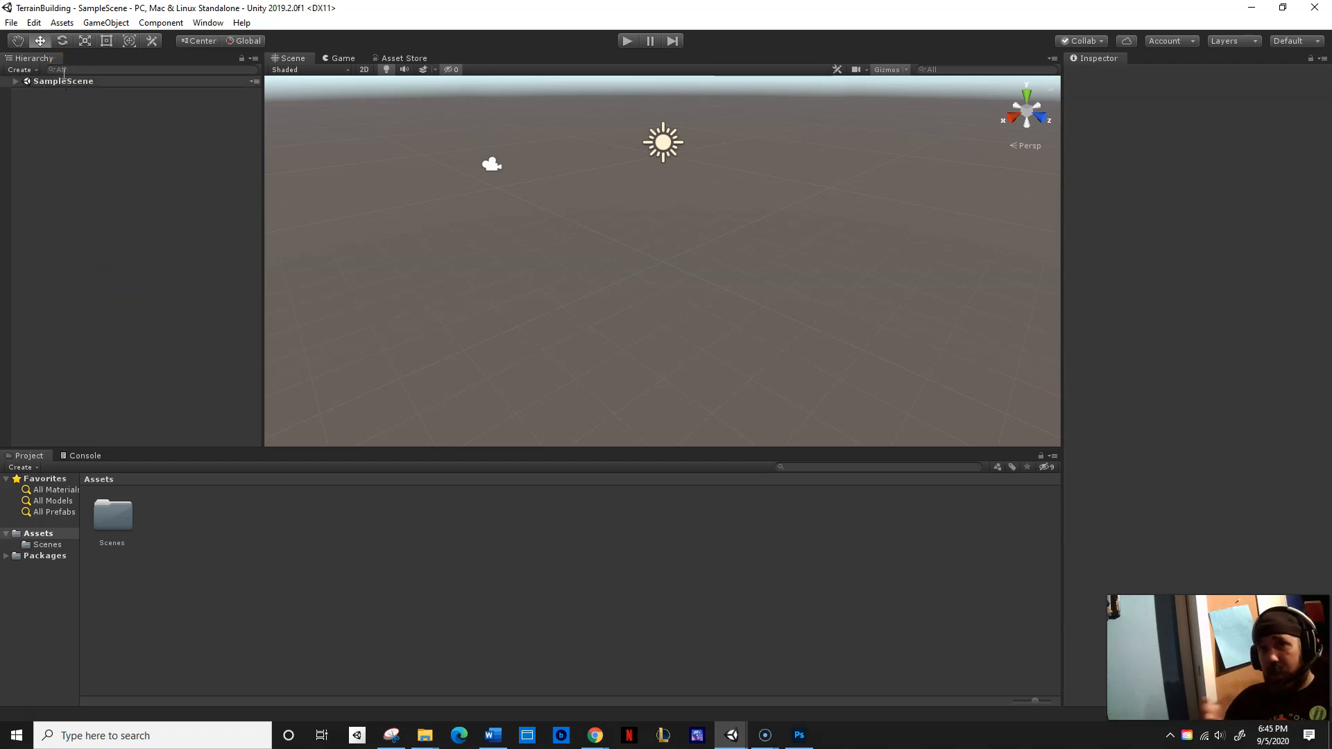
left_click(15, 82)
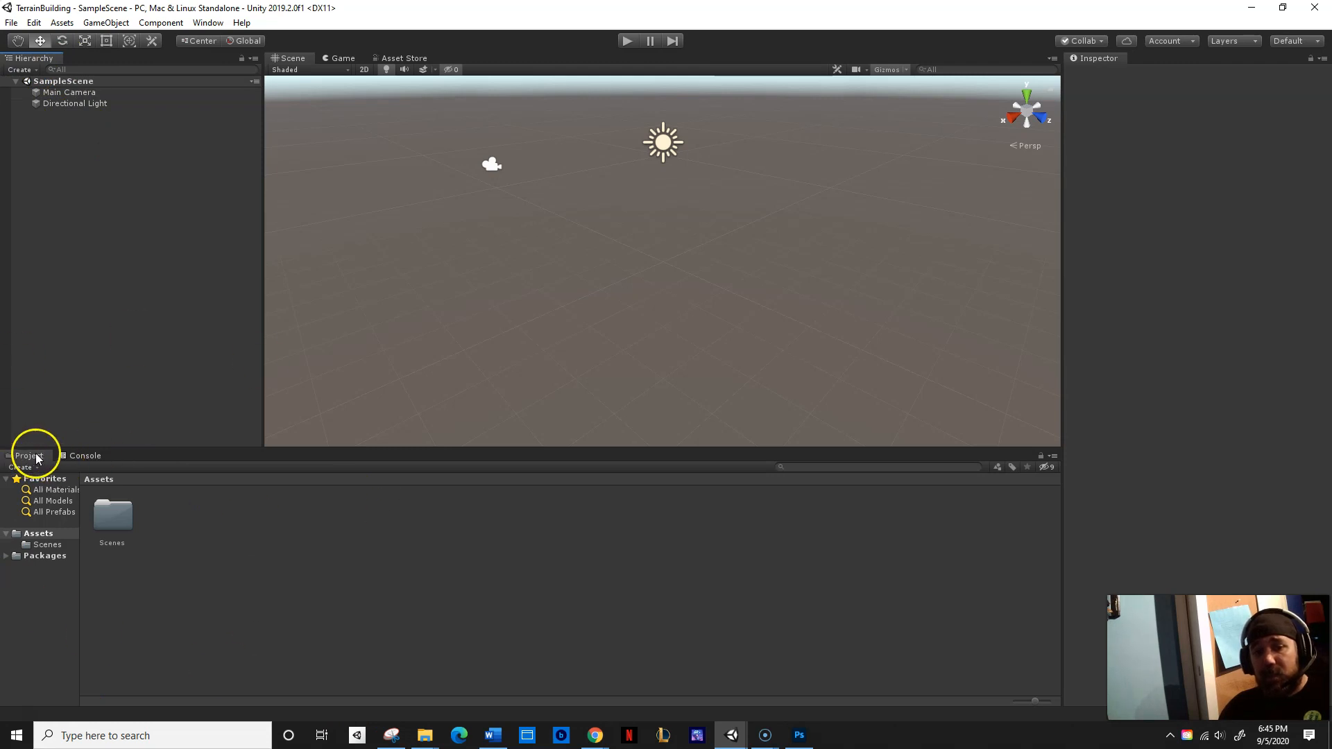
Rename the SampleScene asset in the Scenes folder as LakePuebloStateParkTerrain and reload the open scene.
double_click(115, 521)
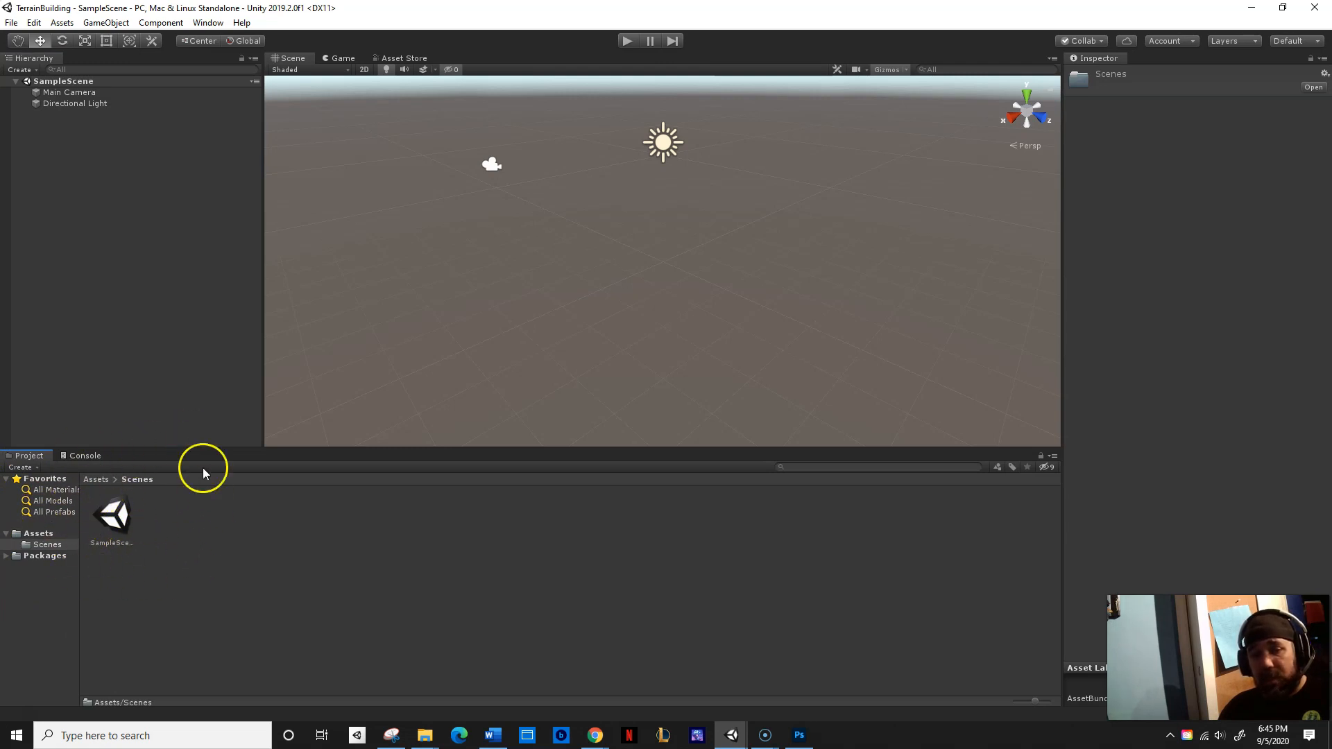
left_click(123, 548)
left_click(120, 545)
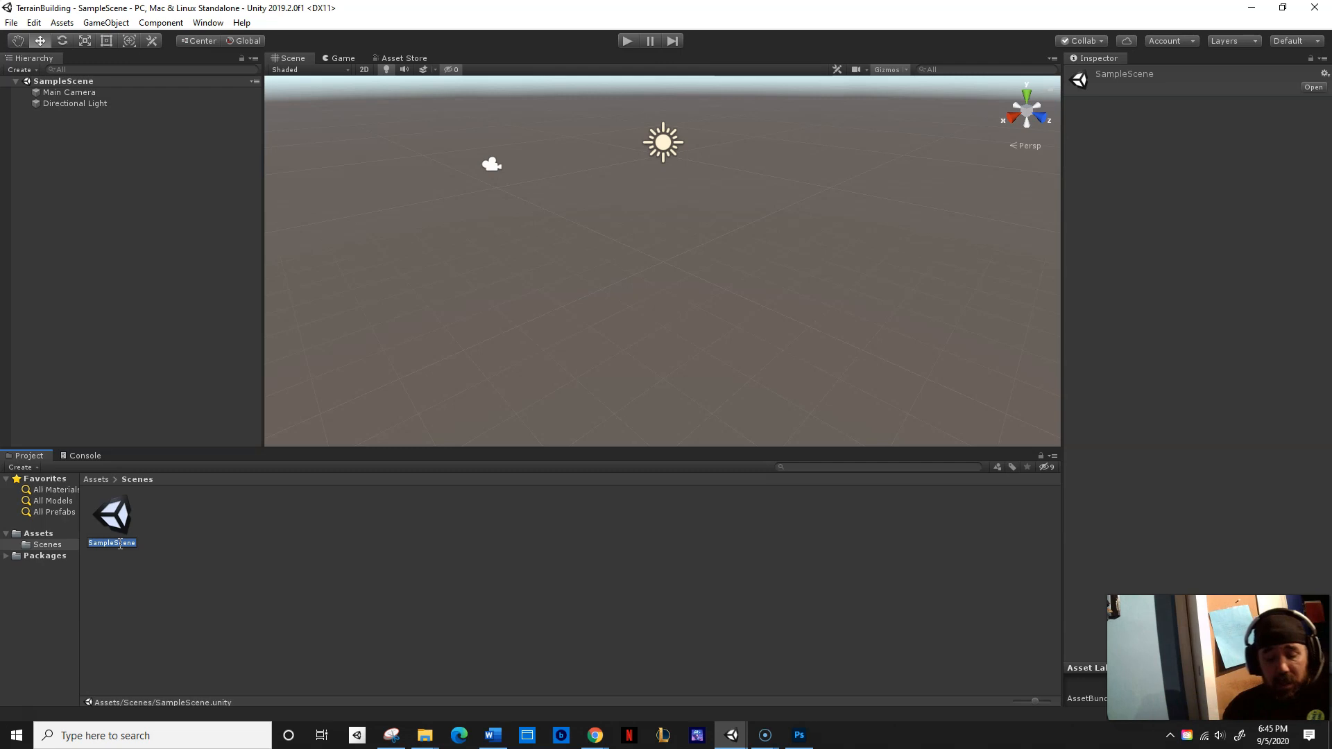
type("Lake")
type("Pueblo")
type("StatePark")
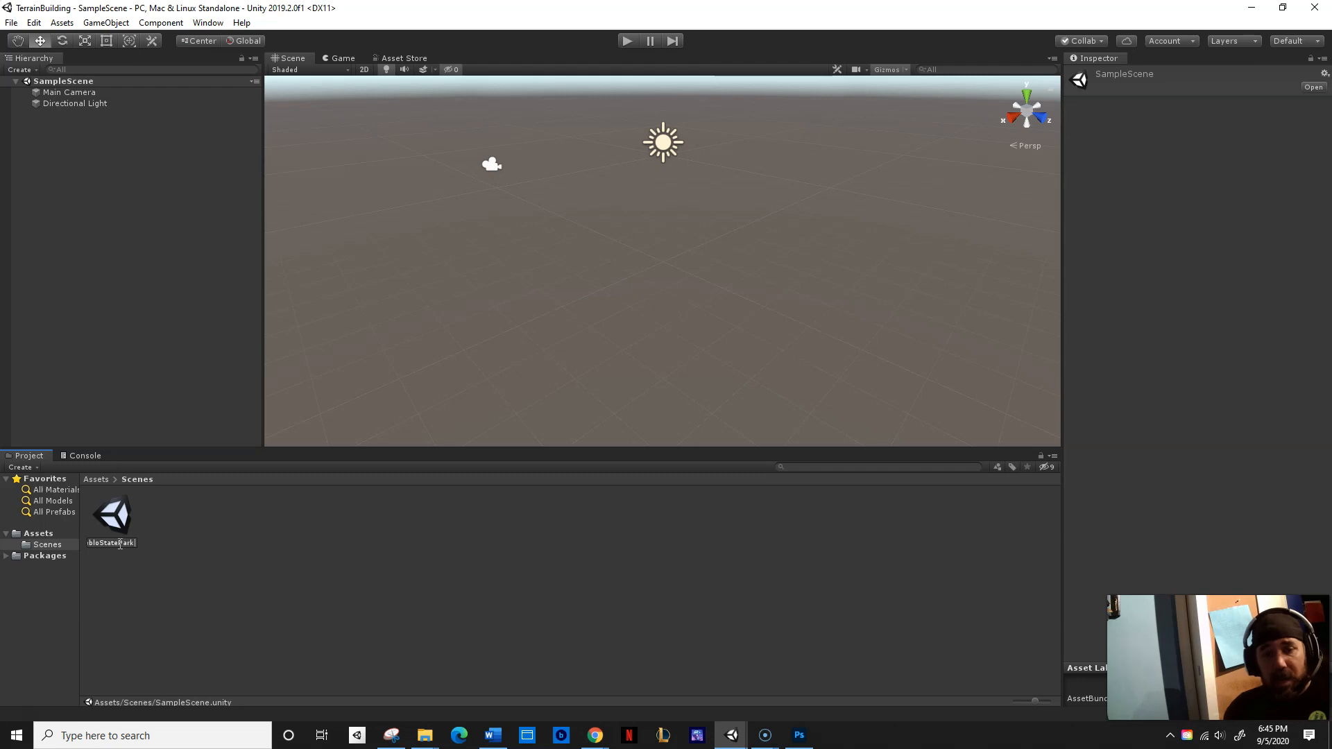
type("Ter")
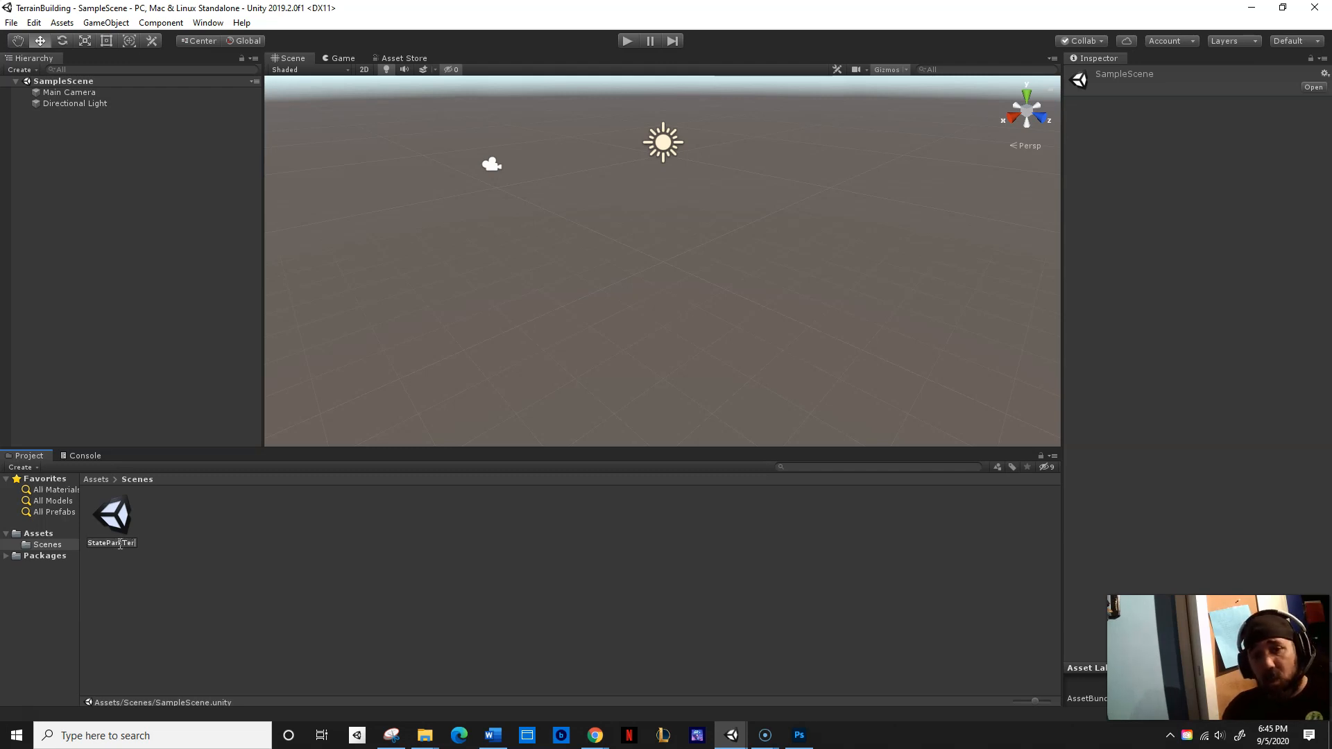
type("rain")
key("Return")
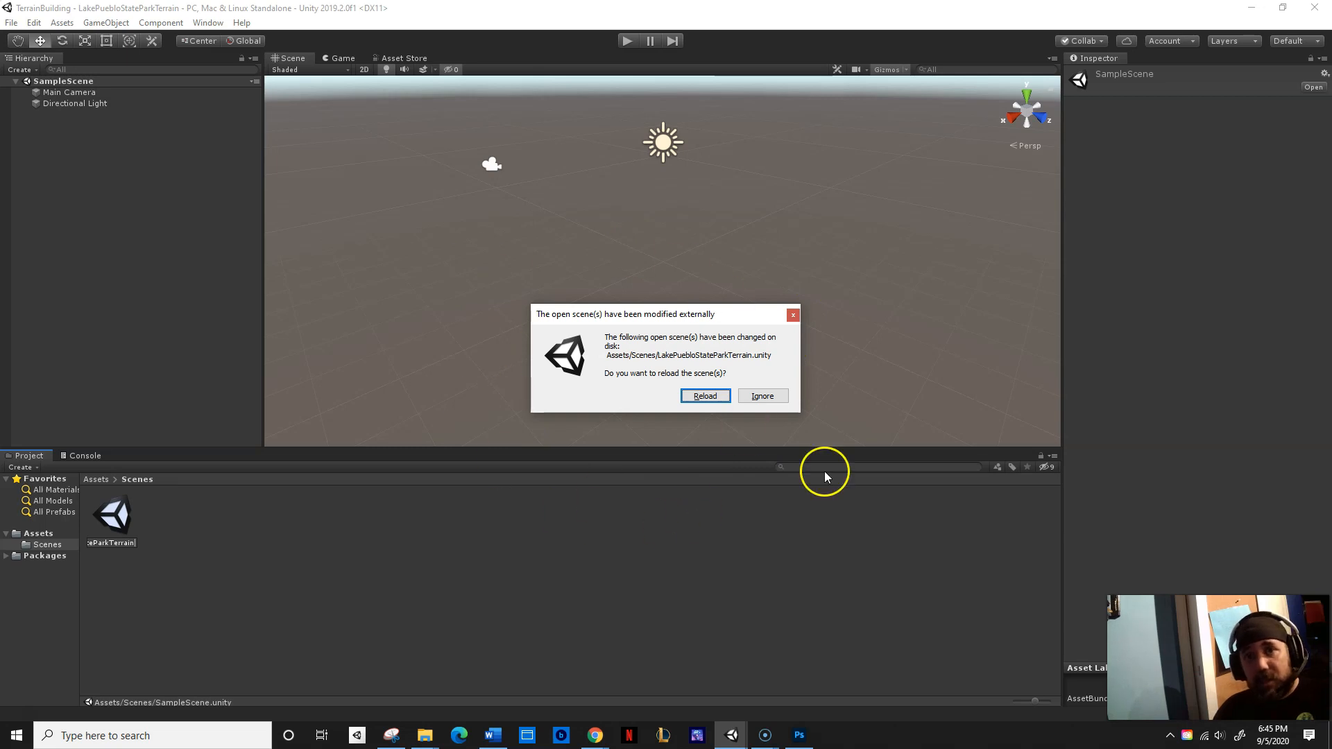
left_click(690, 397)
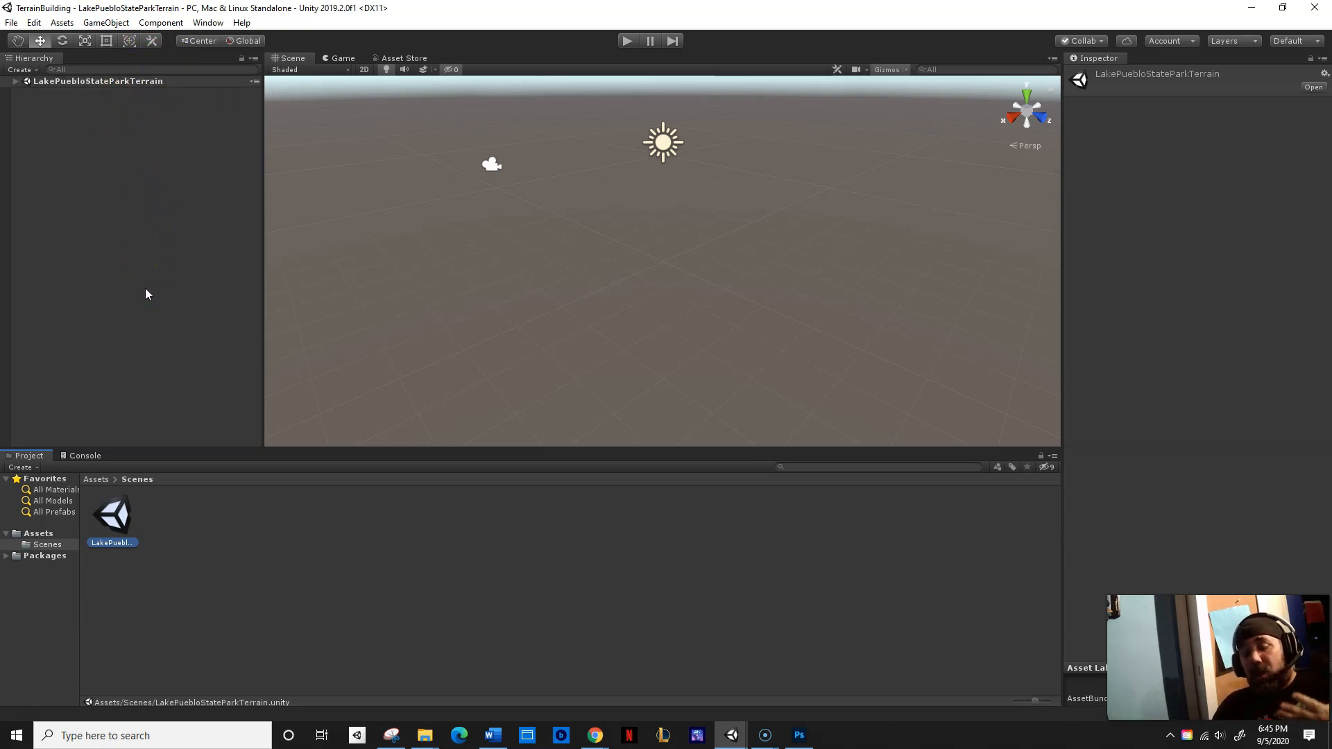
Switch to the Compostela-Tepic Site project, enlarge its asset area and open the VR tutorial scene to view it.
mouse_move(732, 732)
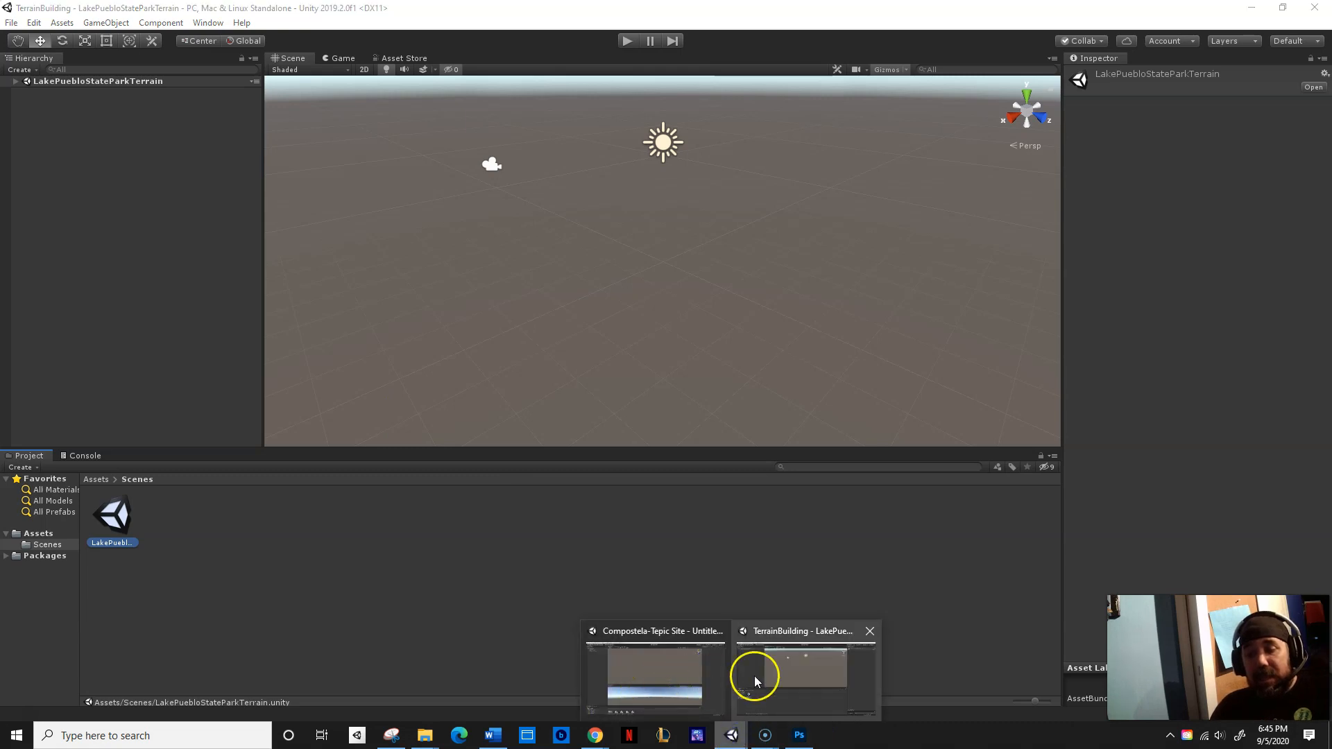
left_click(678, 677)
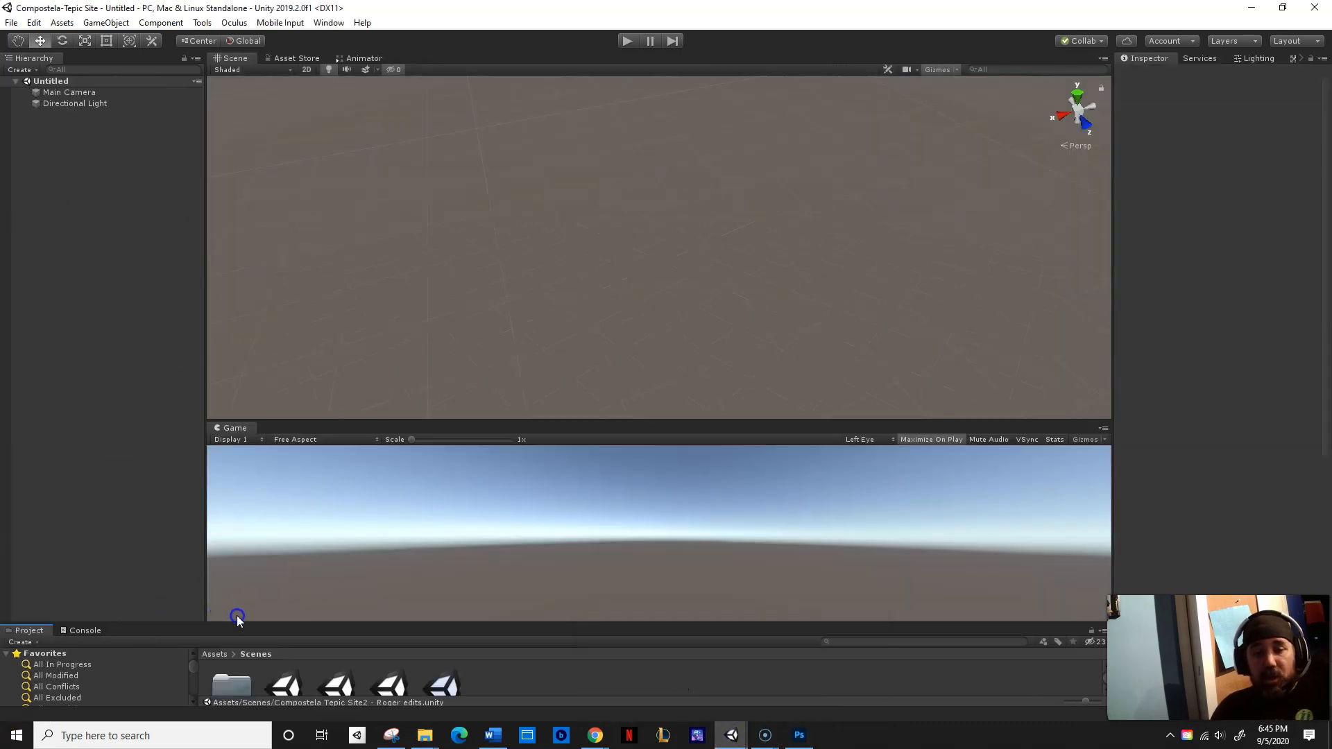
left_click_drag(226, 624, 229, 403)
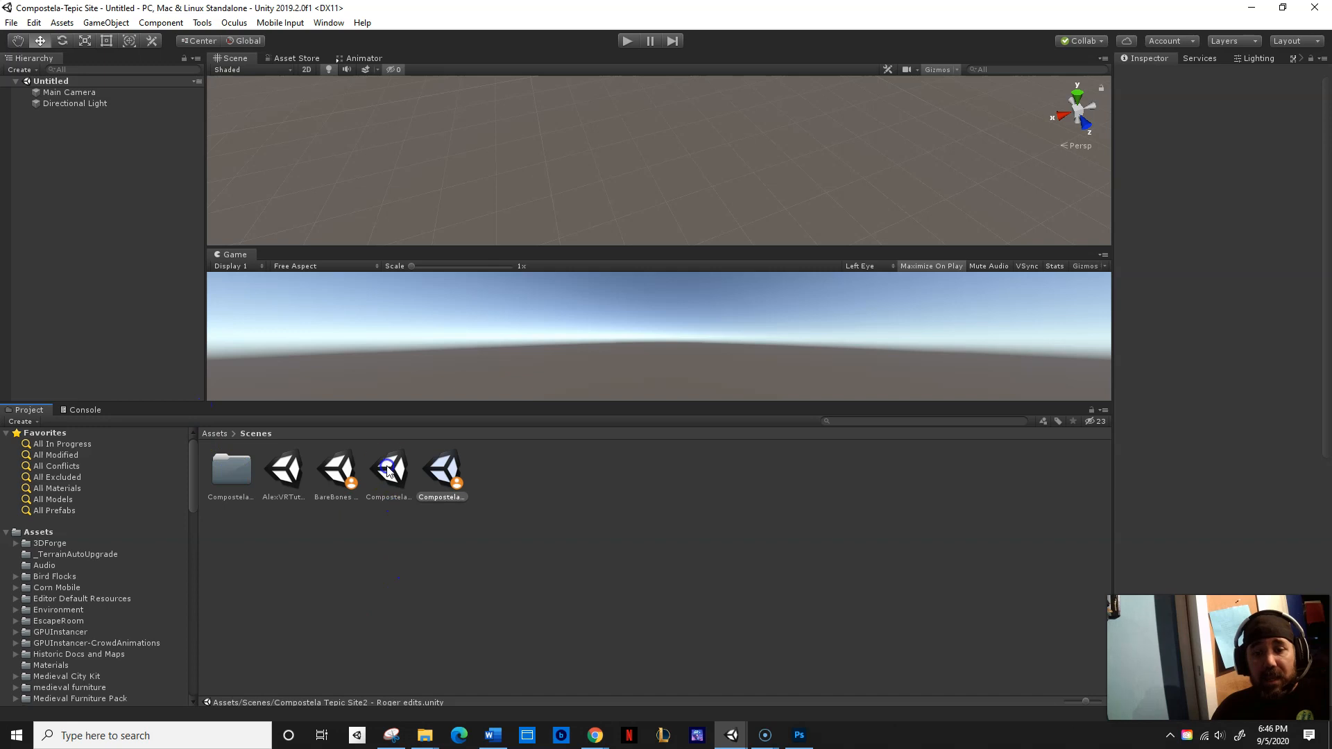
left_click(291, 473)
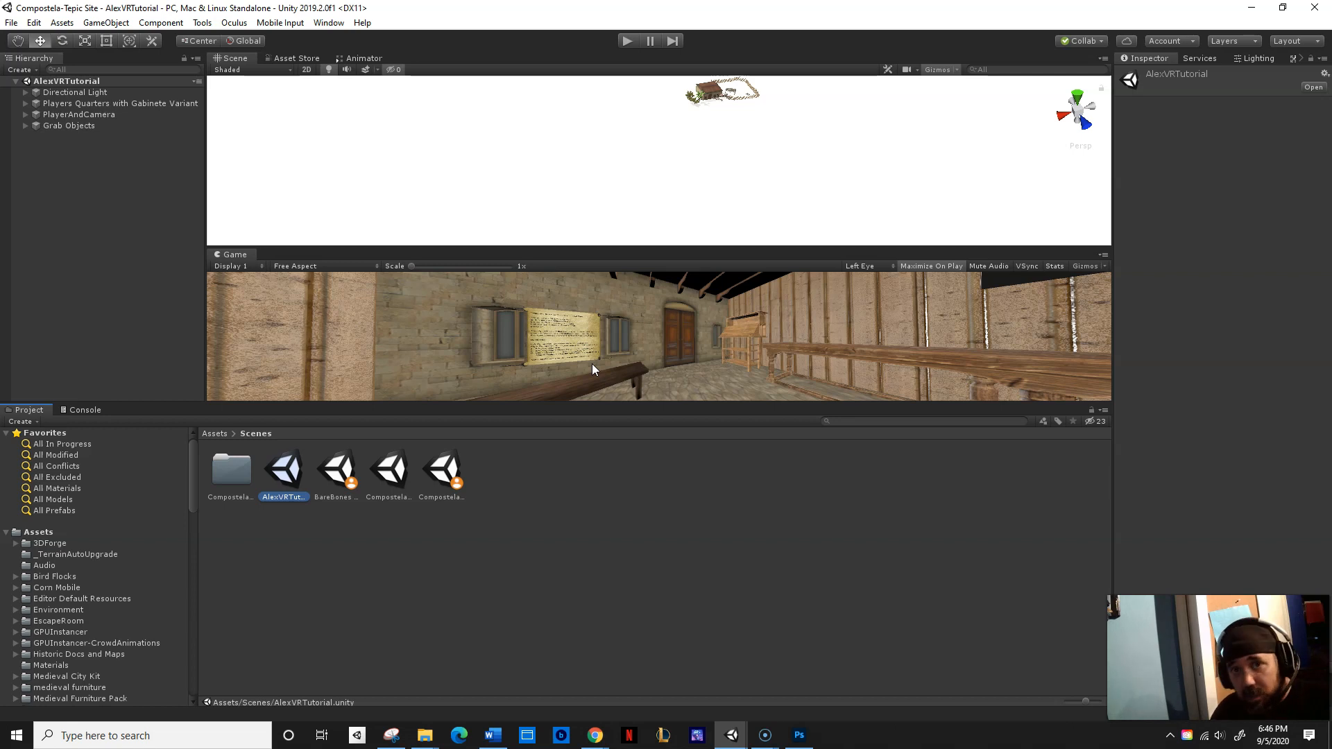
left_click(575, 378)
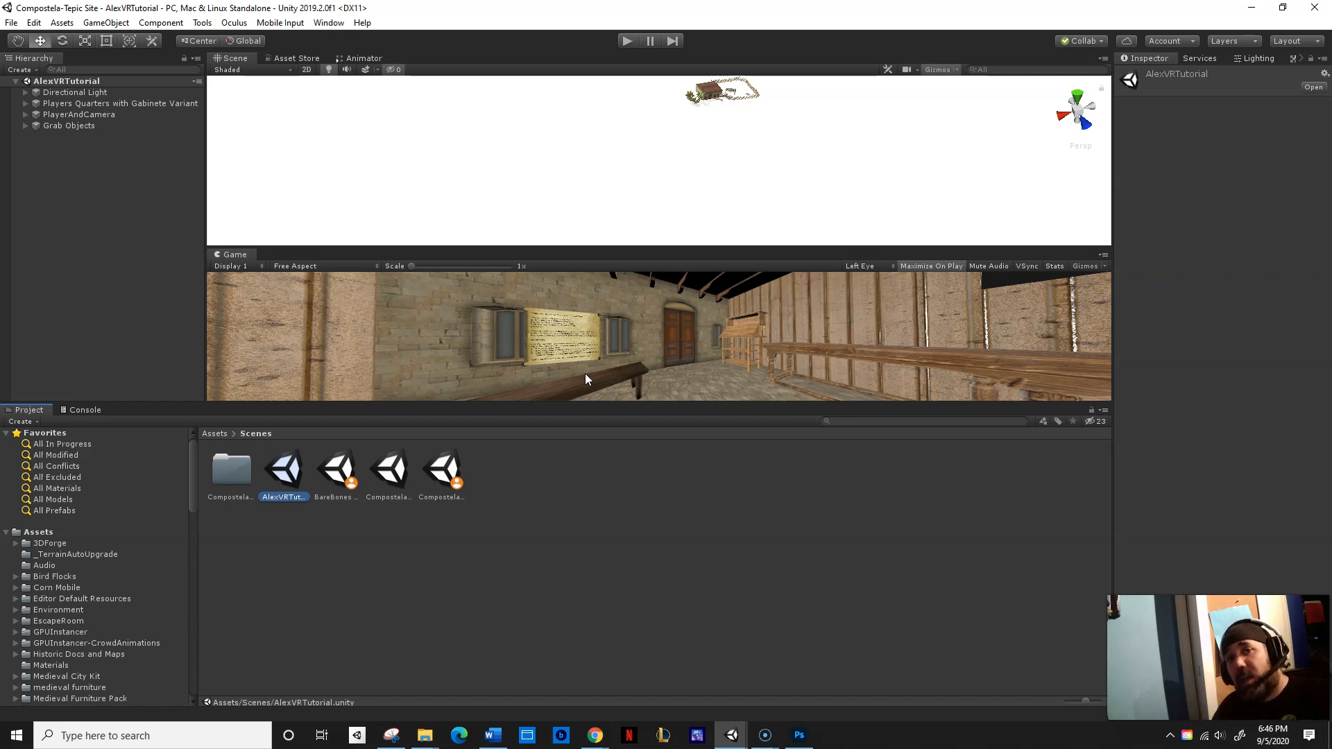
Return to the TerrainBuilding project and add a 3D Terrain object to the LakePuebloStateParkTerrain scene.
left_click(732, 716)
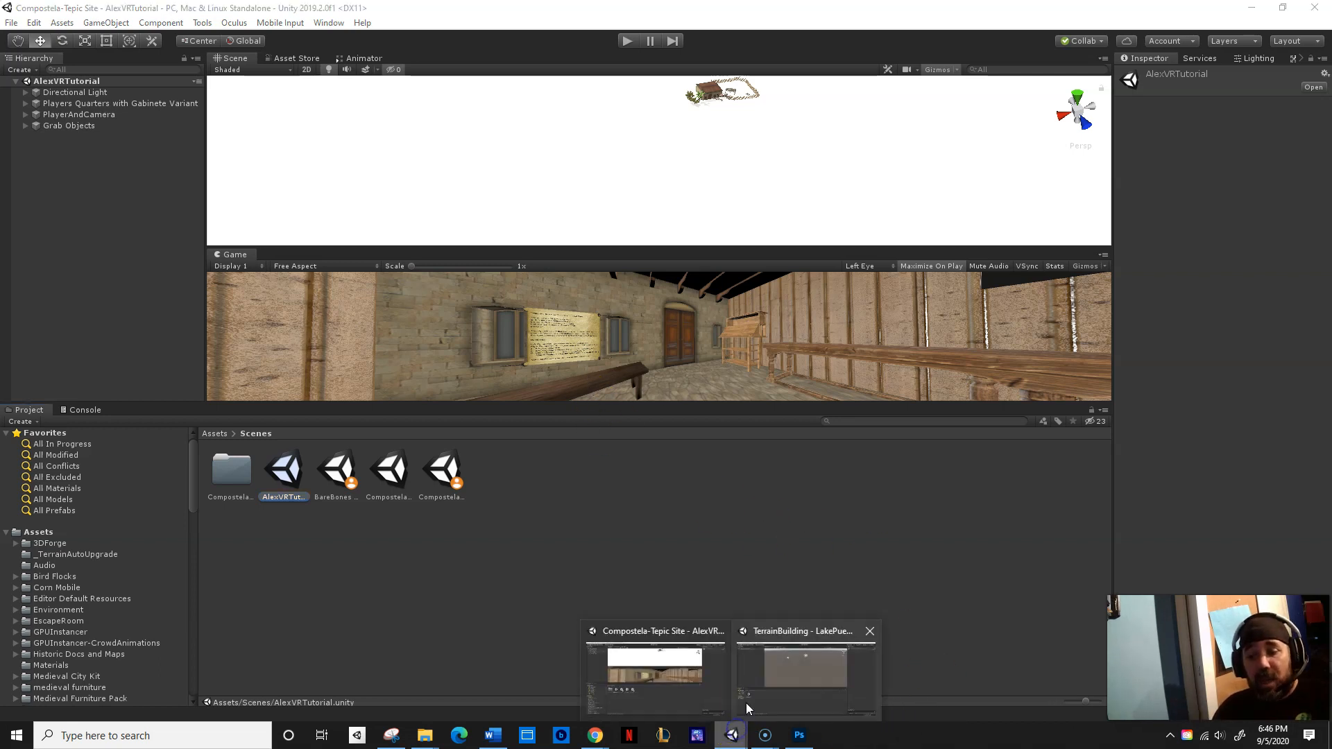
left_click(757, 687)
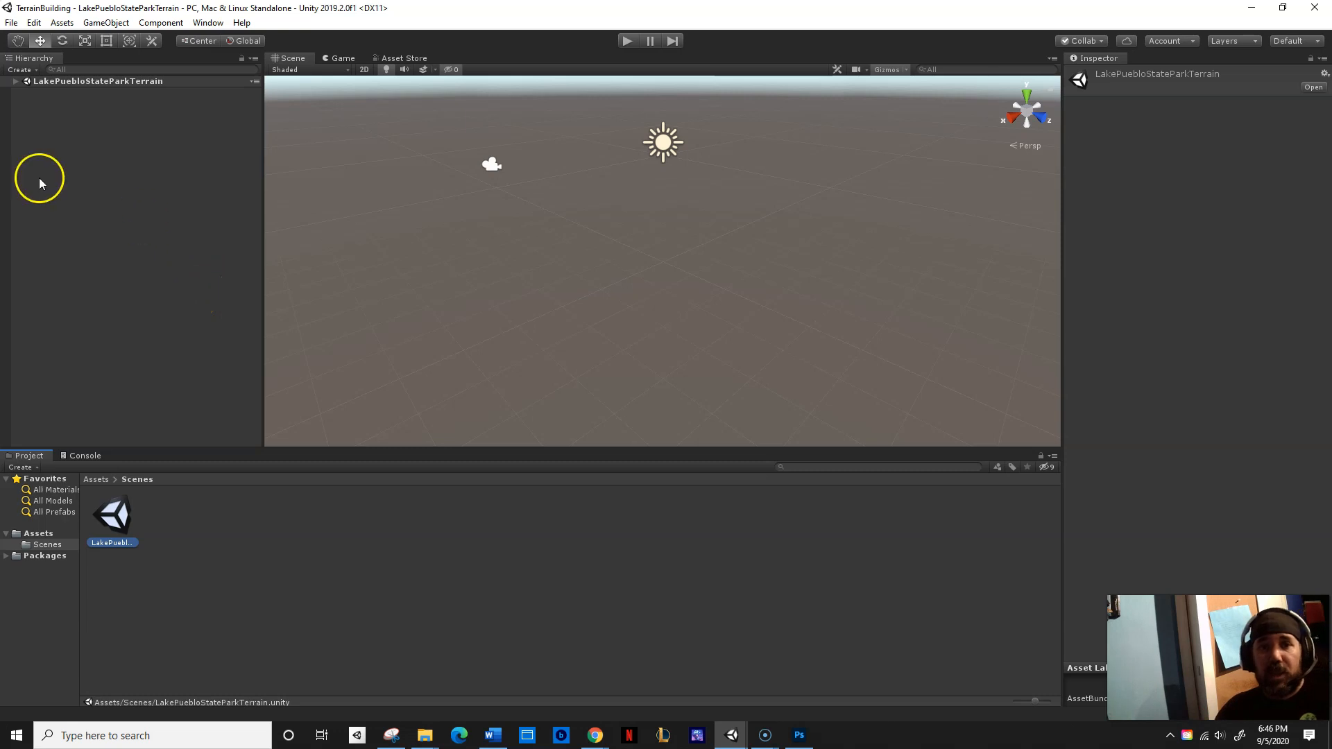
left_click(104, 23)
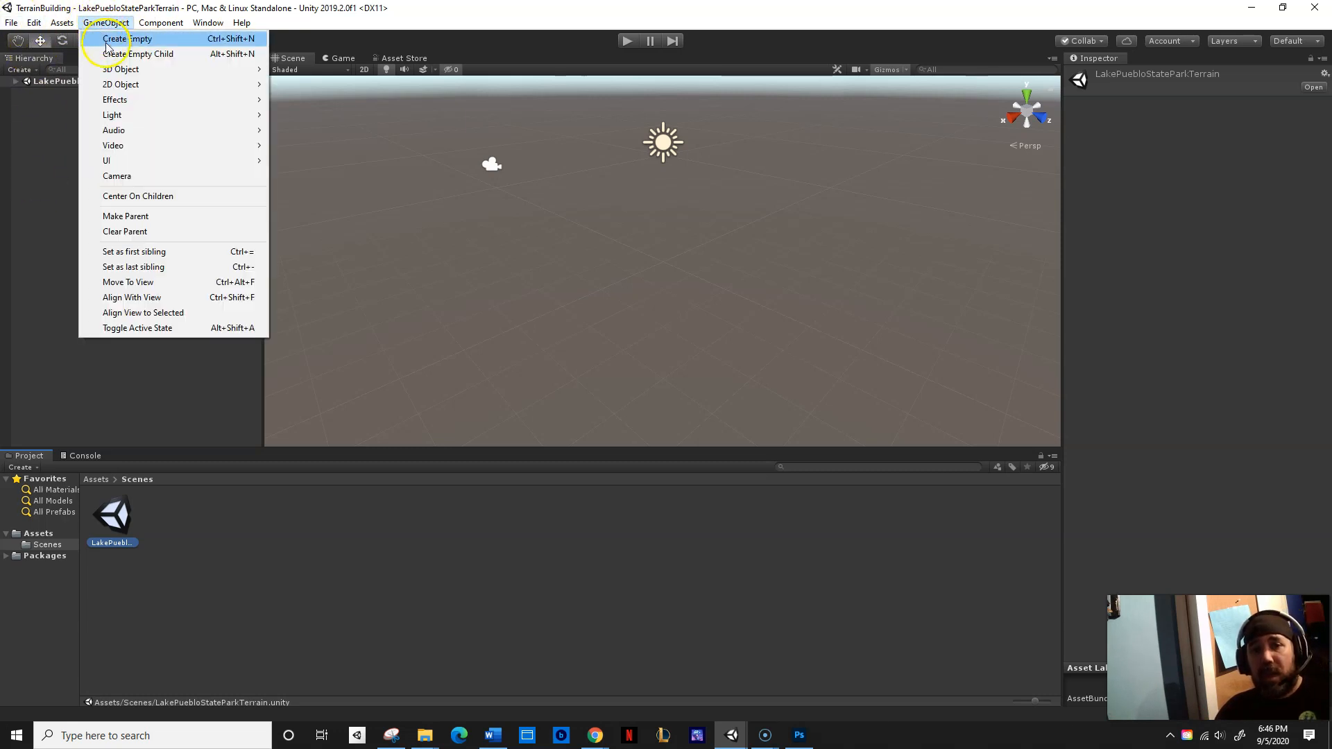
mouse_move(149, 70)
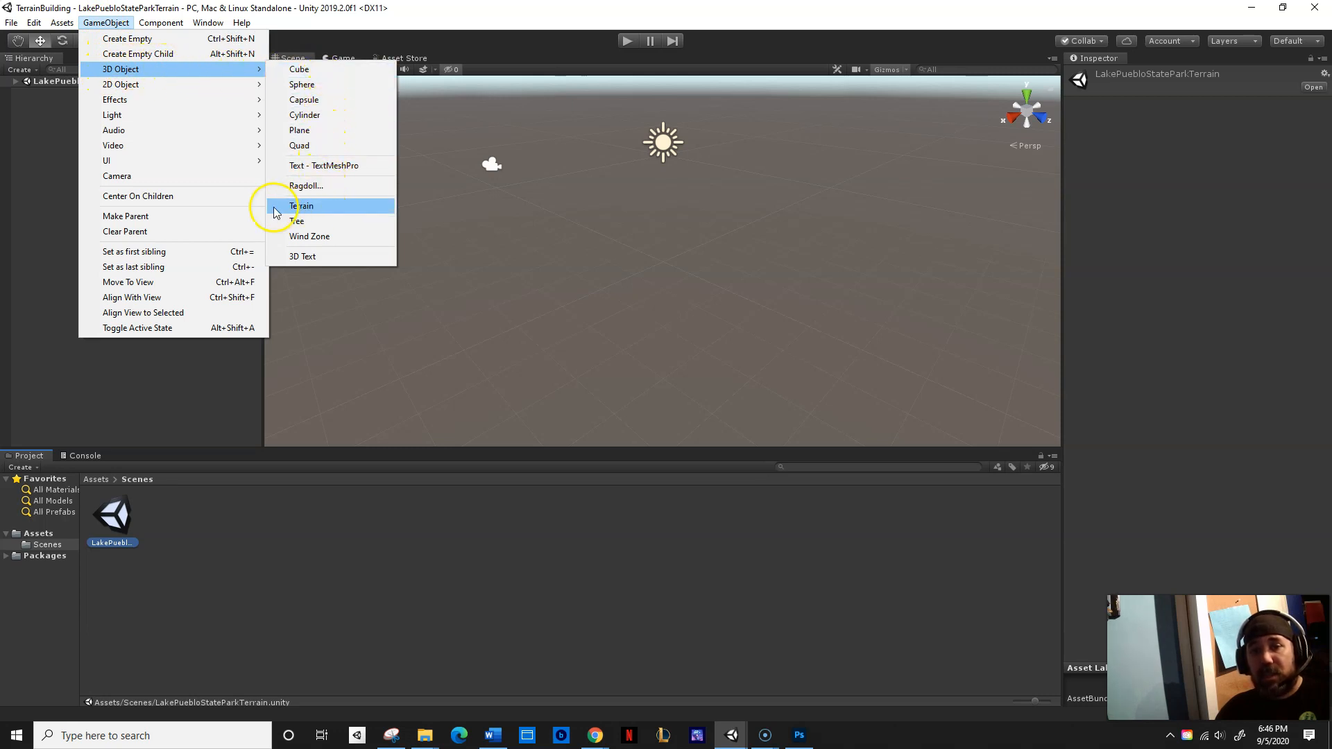
left_click(357, 210)
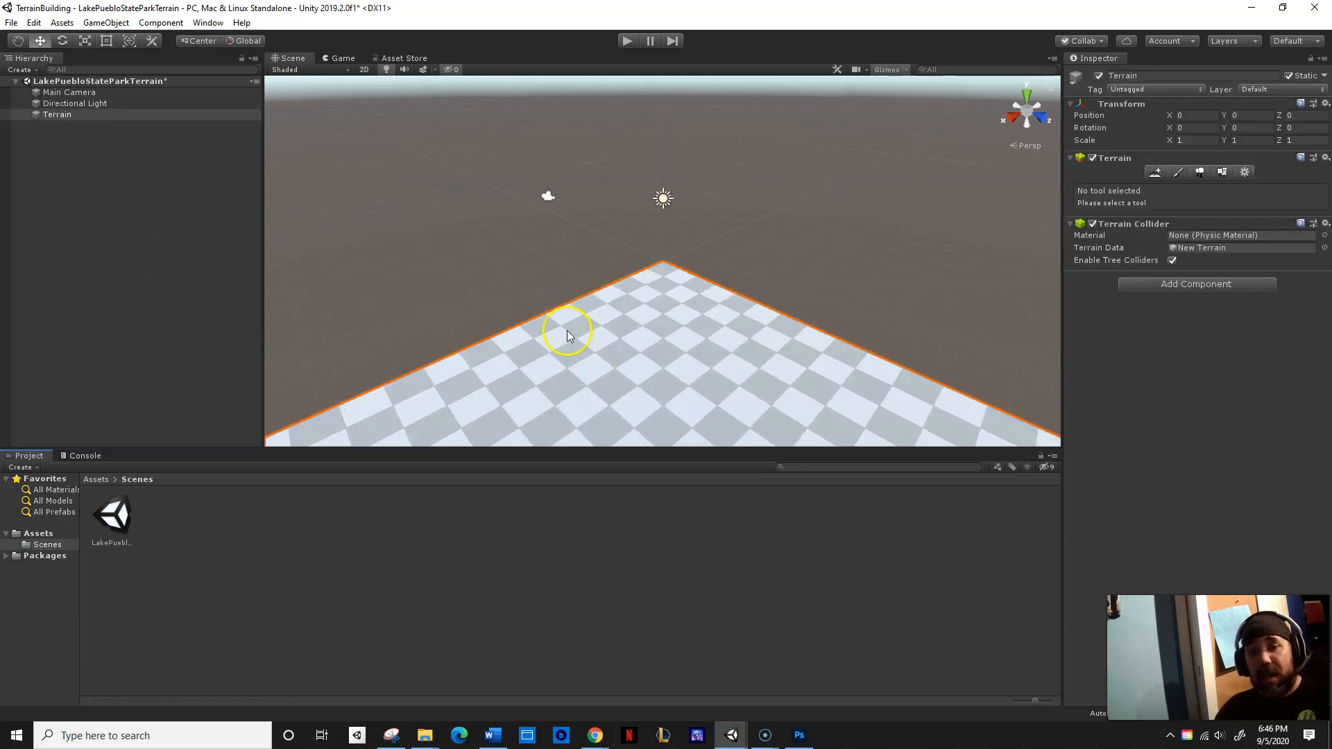
middle_click_drag(594, 357, 582, 223)
scroll(601, 283, "down", 8)
middle_click_drag(637, 320, 646, 211)
scroll(646, 220, "down", 15)
scroll(645, 243, "up", 3)
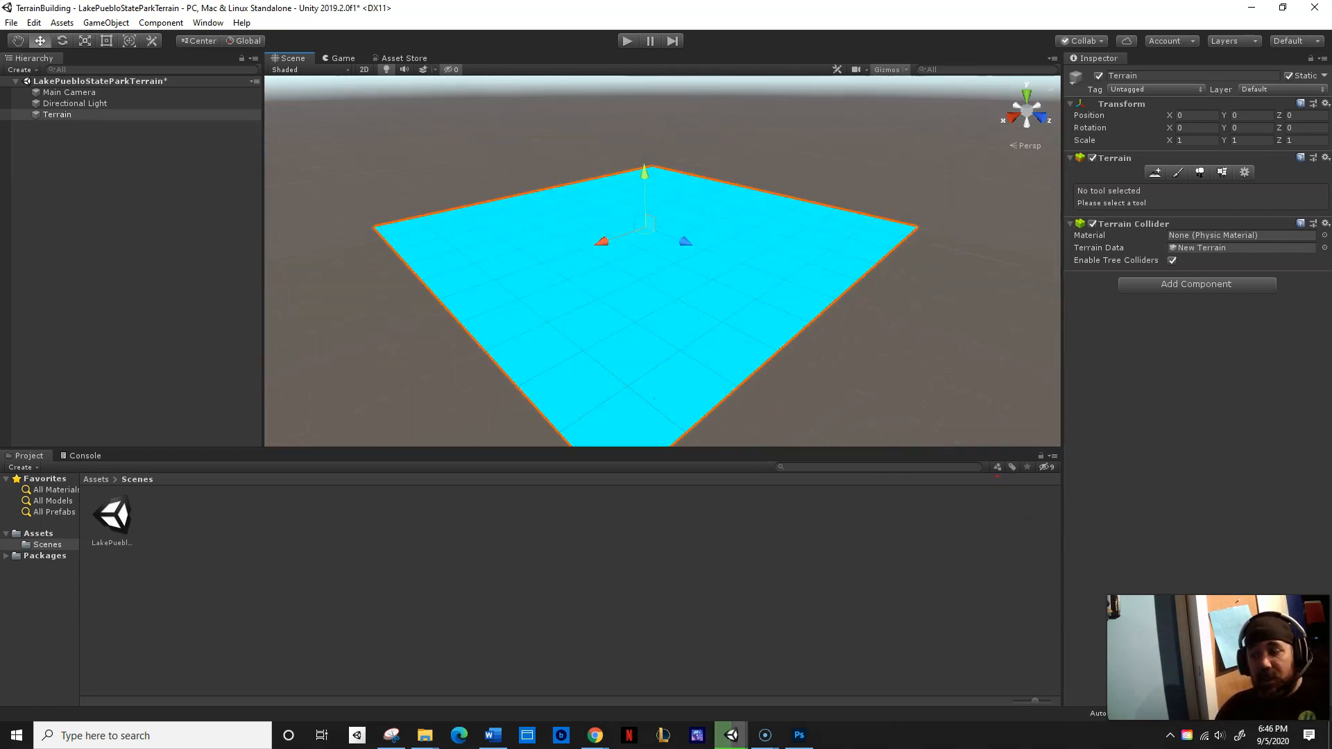
left_click_drag(1218, 658, 952, 633)
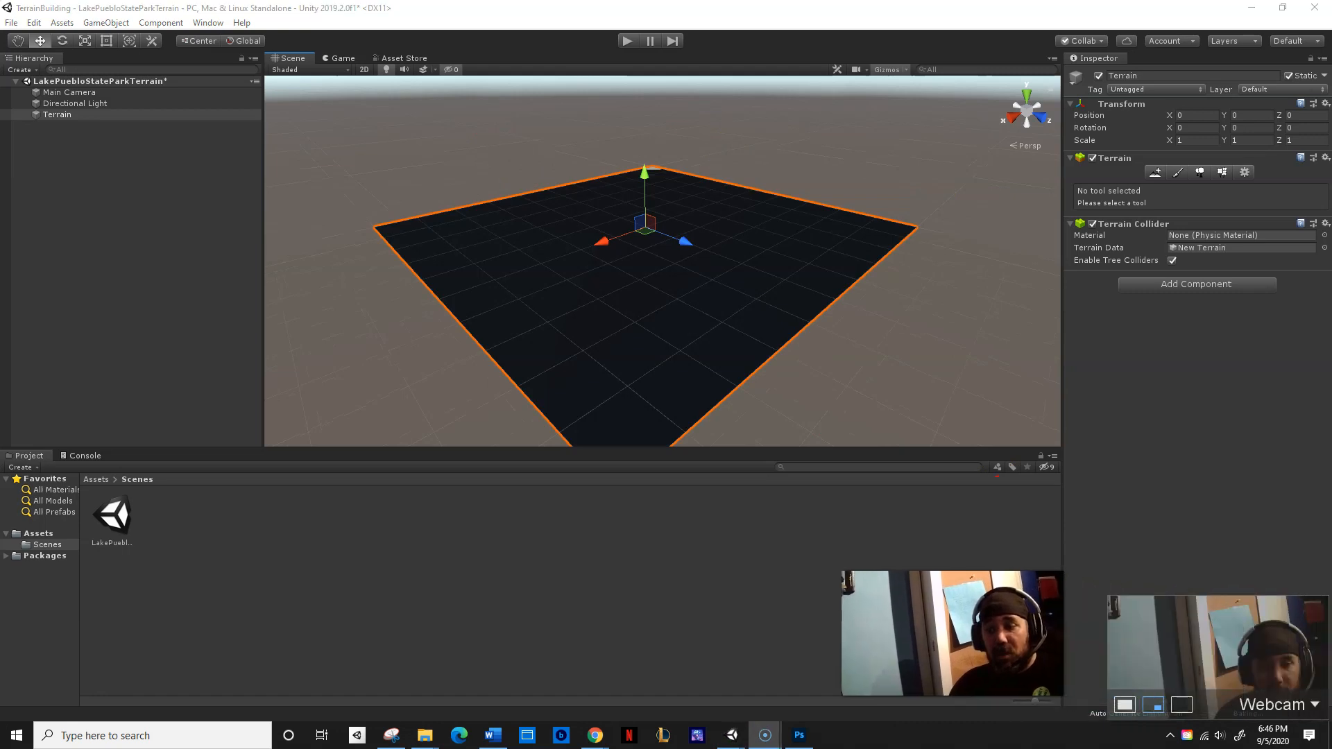
left_click_drag(1223, 624, 966, 653)
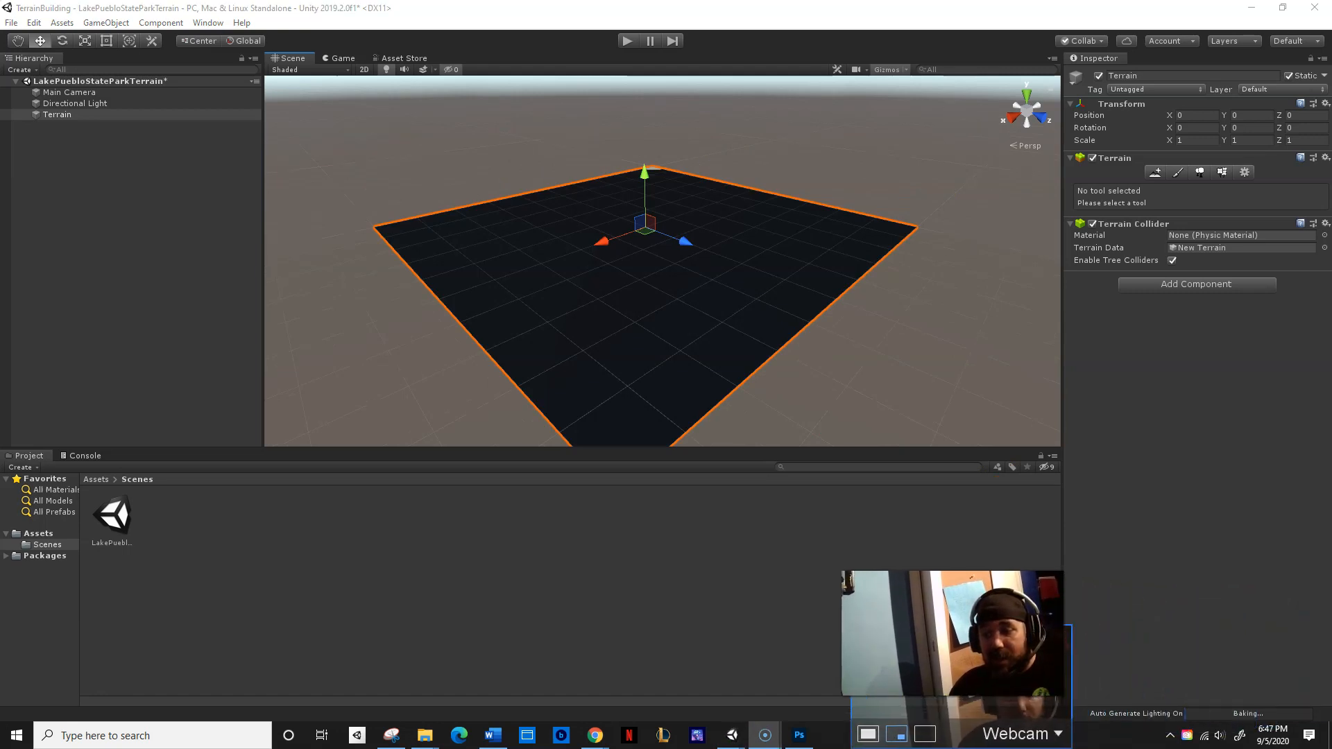
left_click_drag(965, 747, 923, 745)
right_click_drag(520, 260, 553, 276)
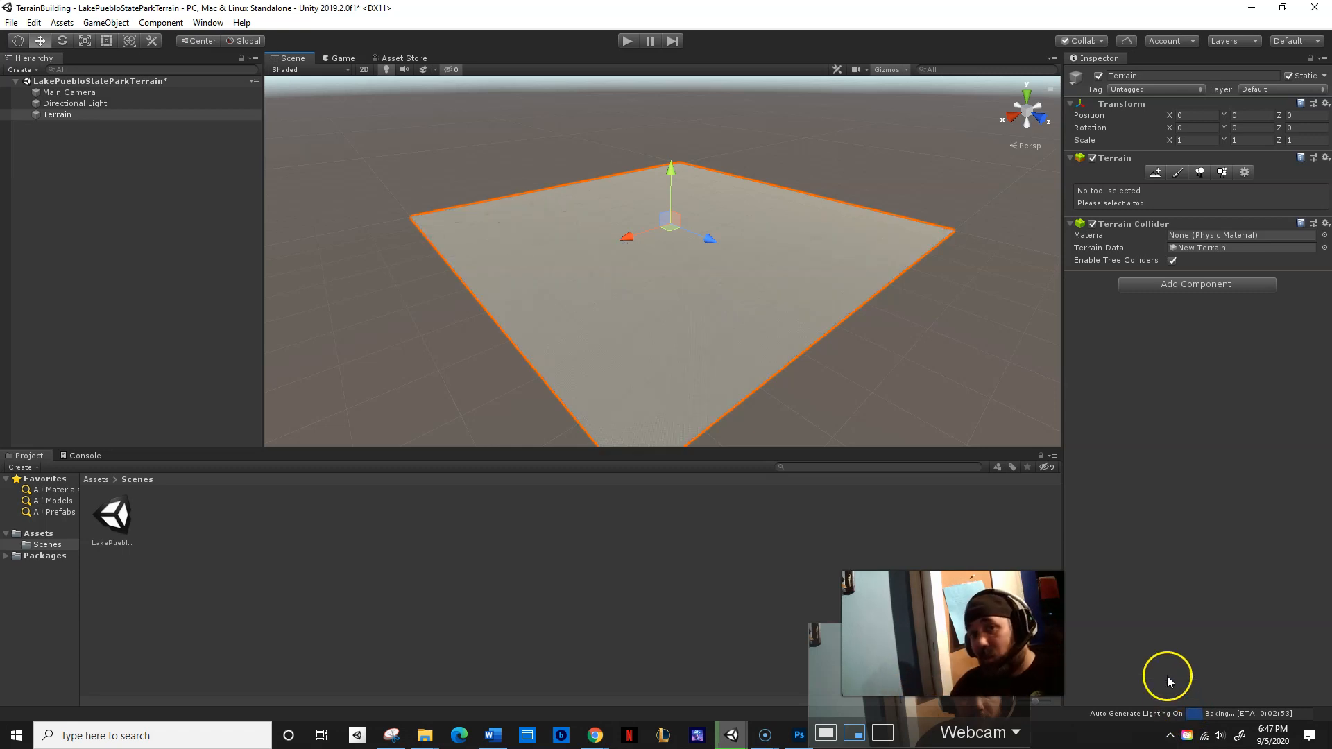
Open the scene's Lighting settings and turn off Auto Generate so lighting stops baking automatically.
left_click(1144, 716)
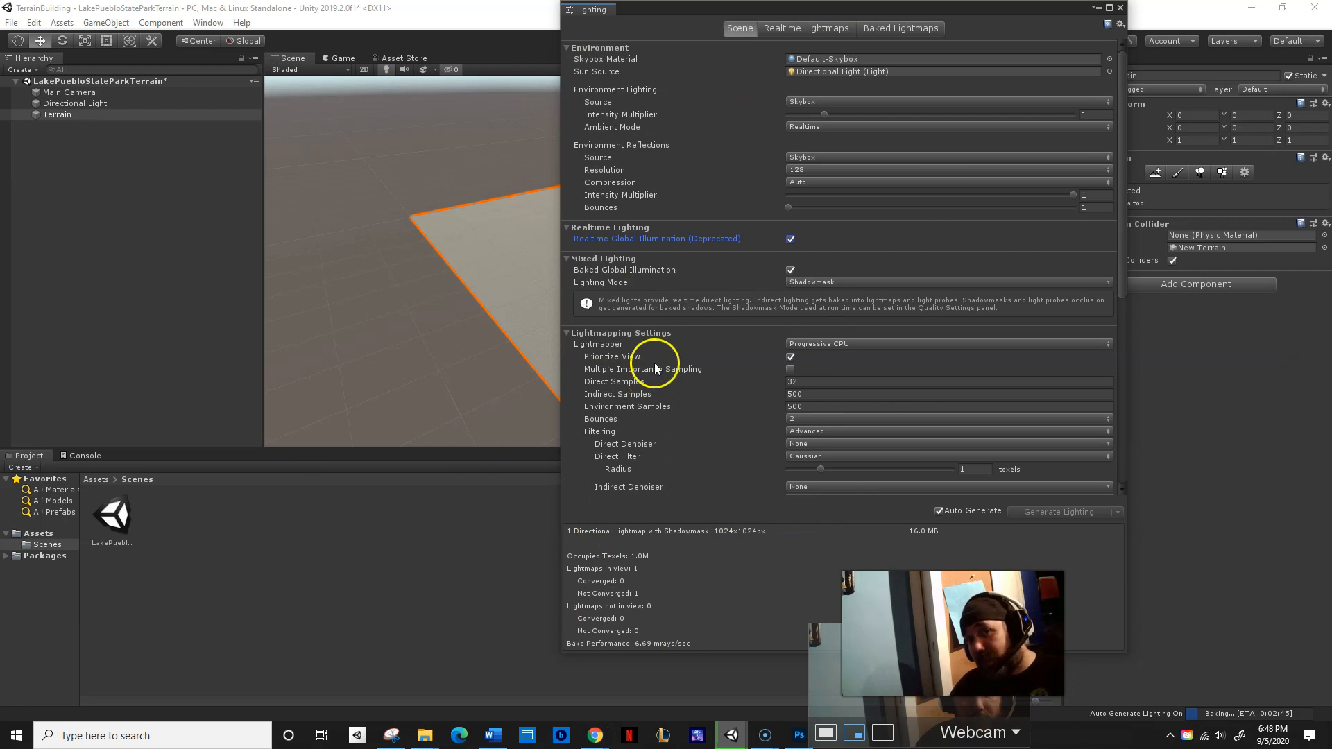
scroll(750, 341, "down", 5)
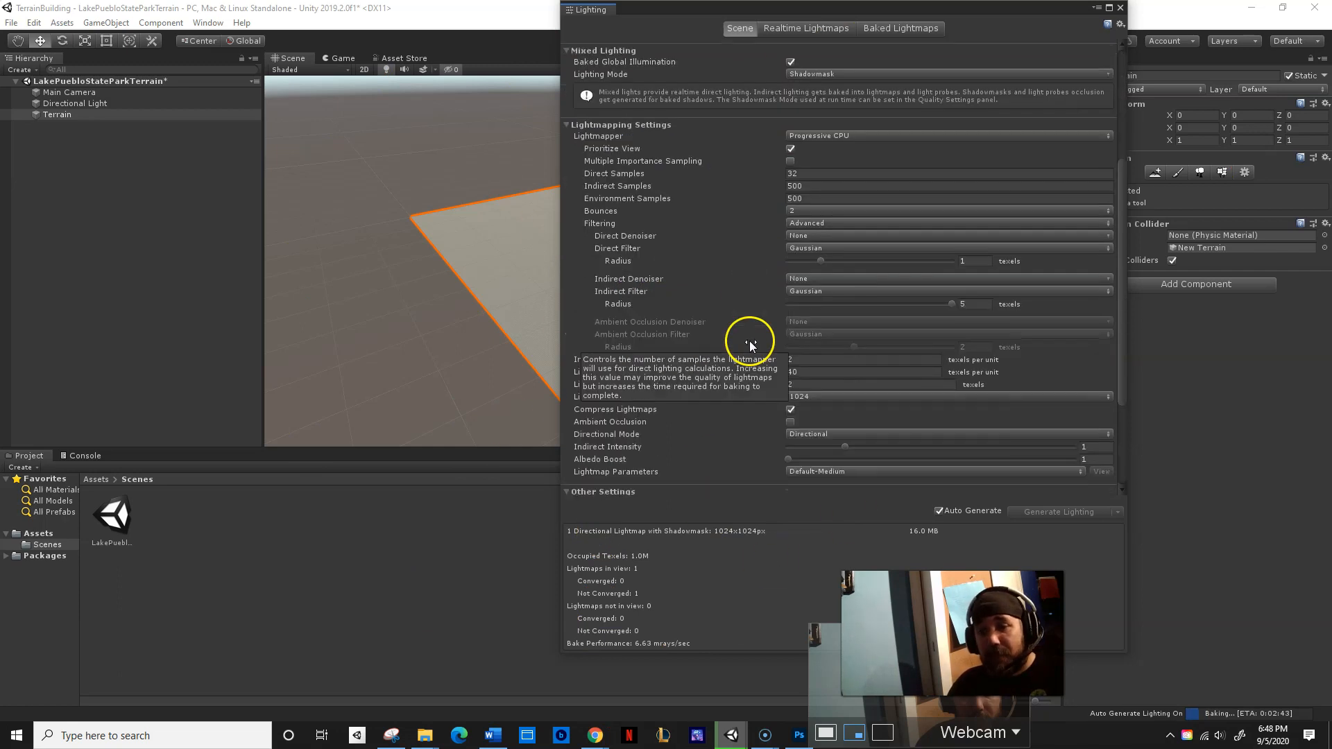
scroll(749, 340, "down", 2)
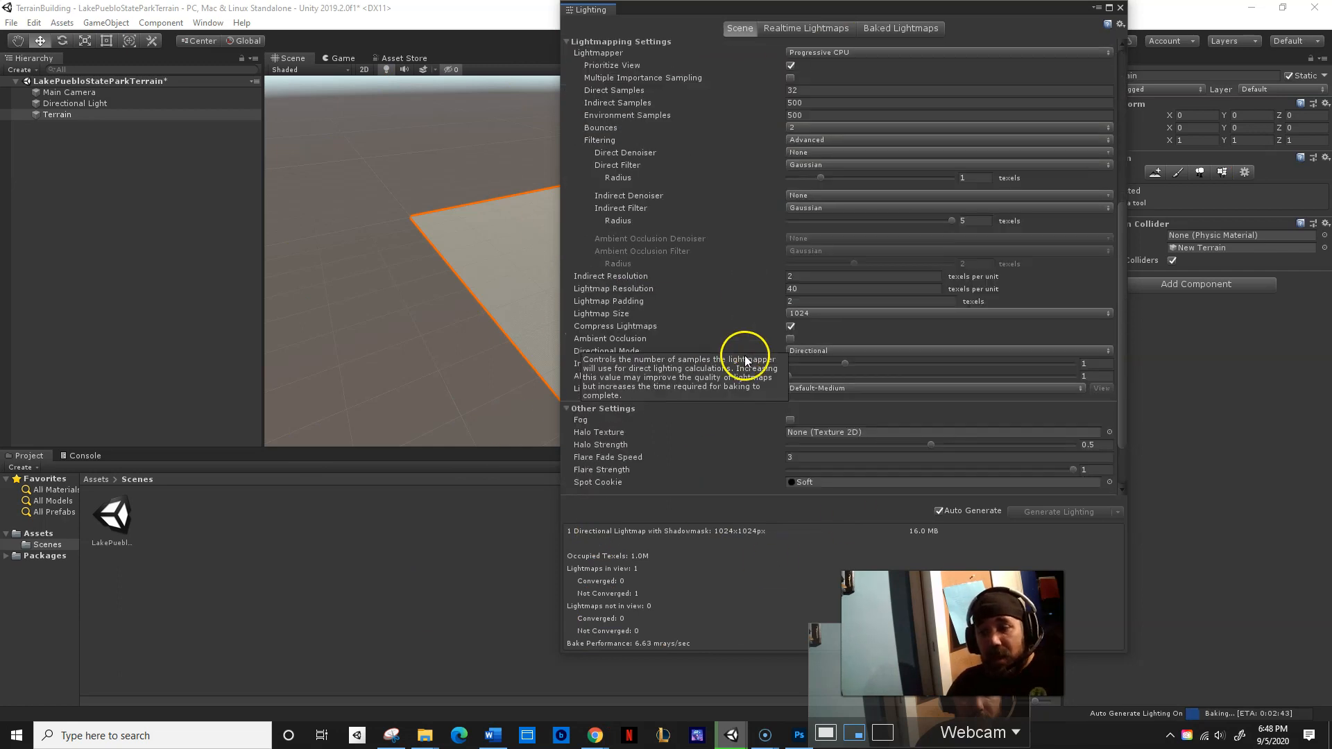
left_click(939, 511)
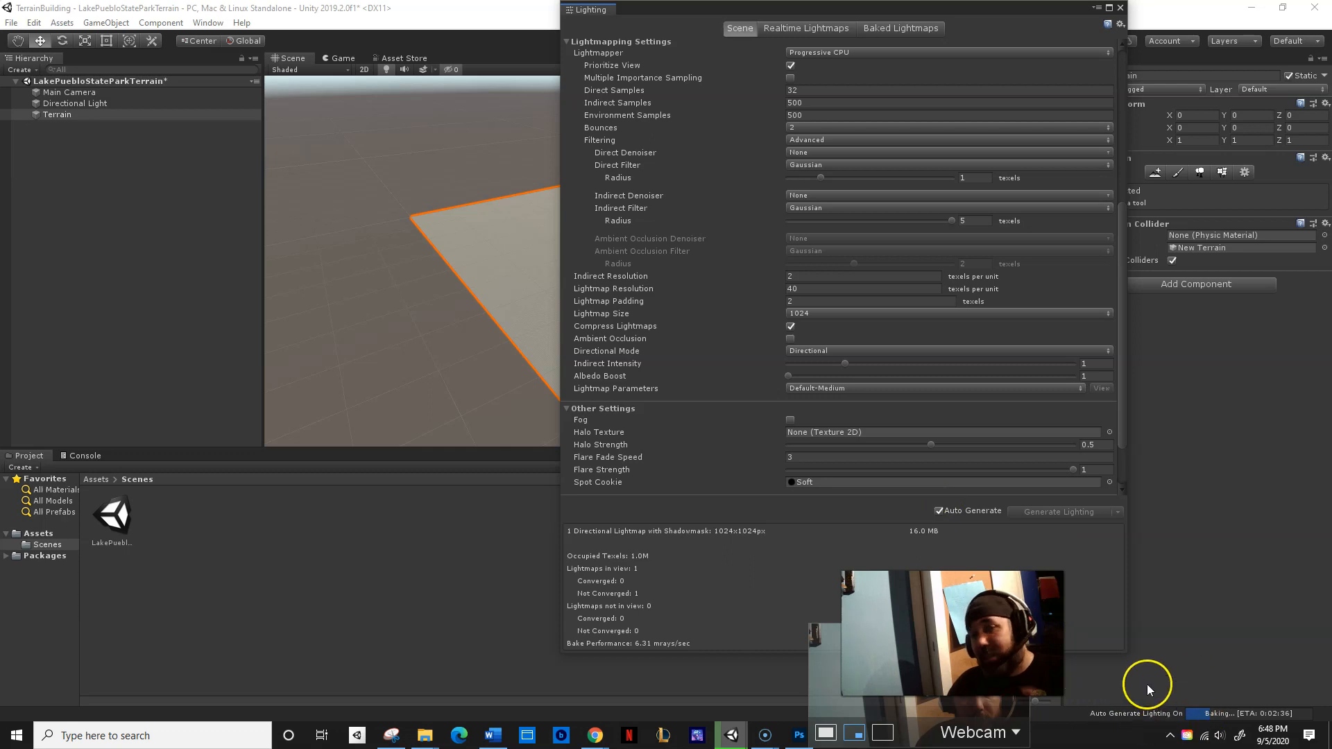
left_click(940, 512)
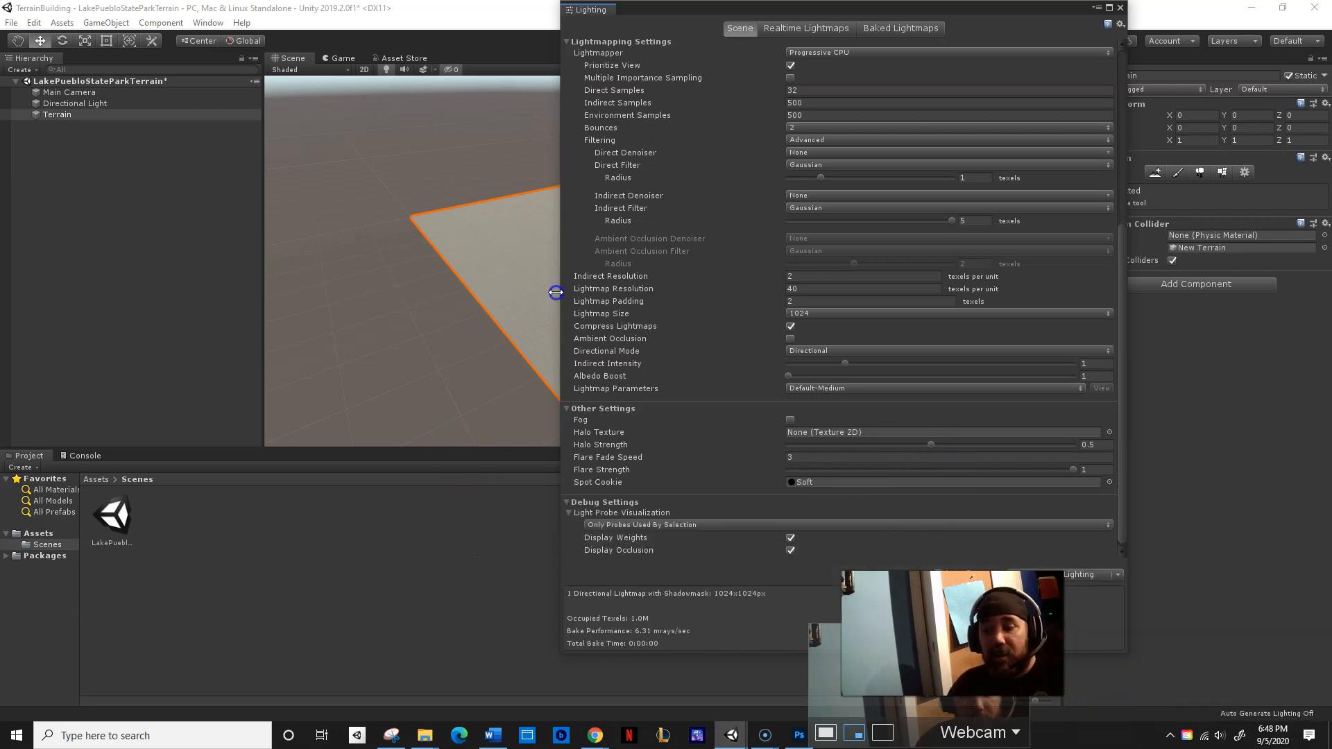
Dock the Lighting window beside the Inspector and bring the Inspector back to the front.
left_click_drag(917, 17, 829, 49)
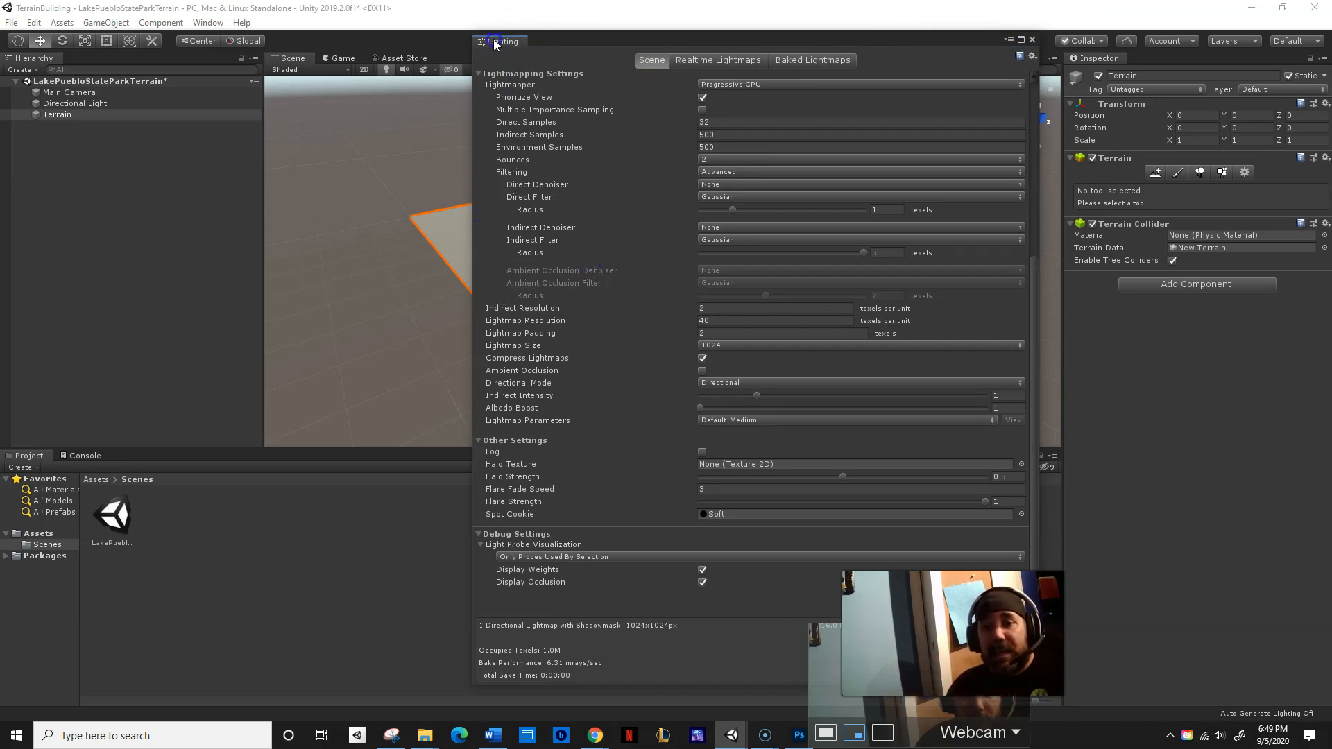
left_click_drag(485, 39, 1193, 90)
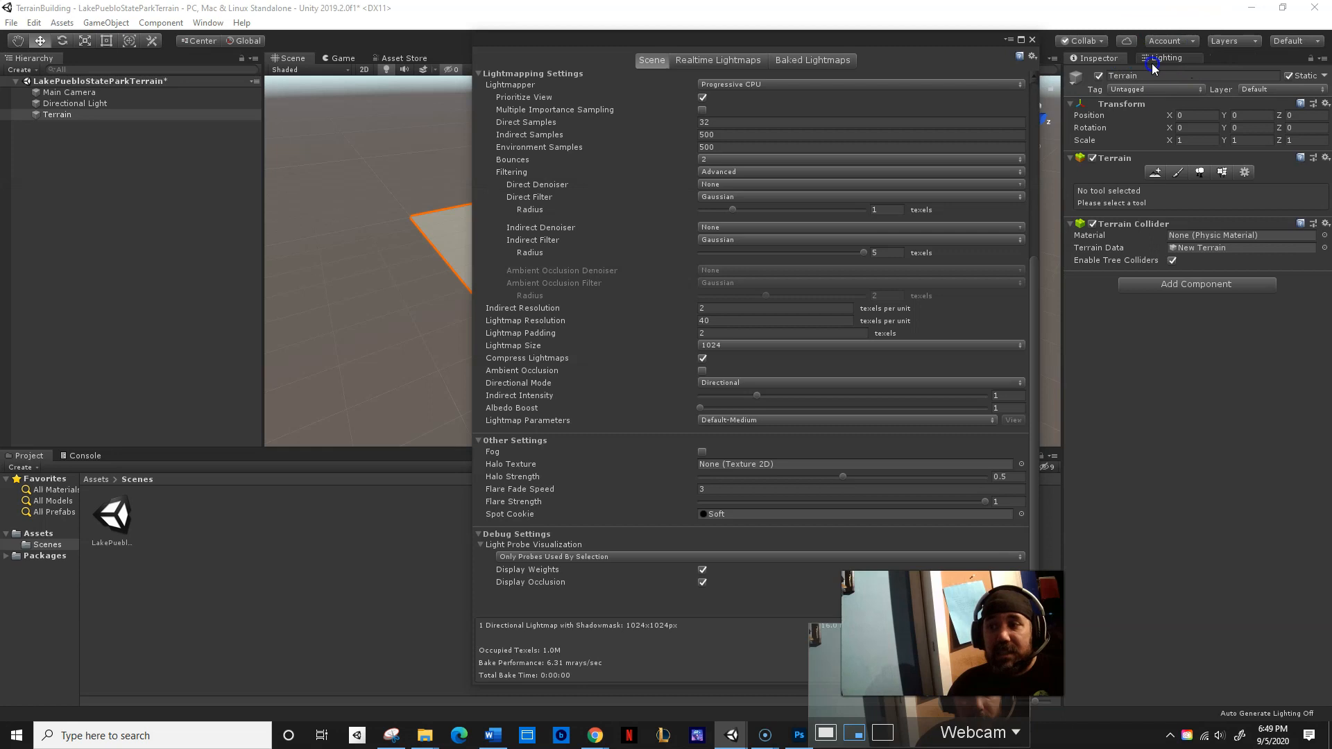
left_click(1154, 60)
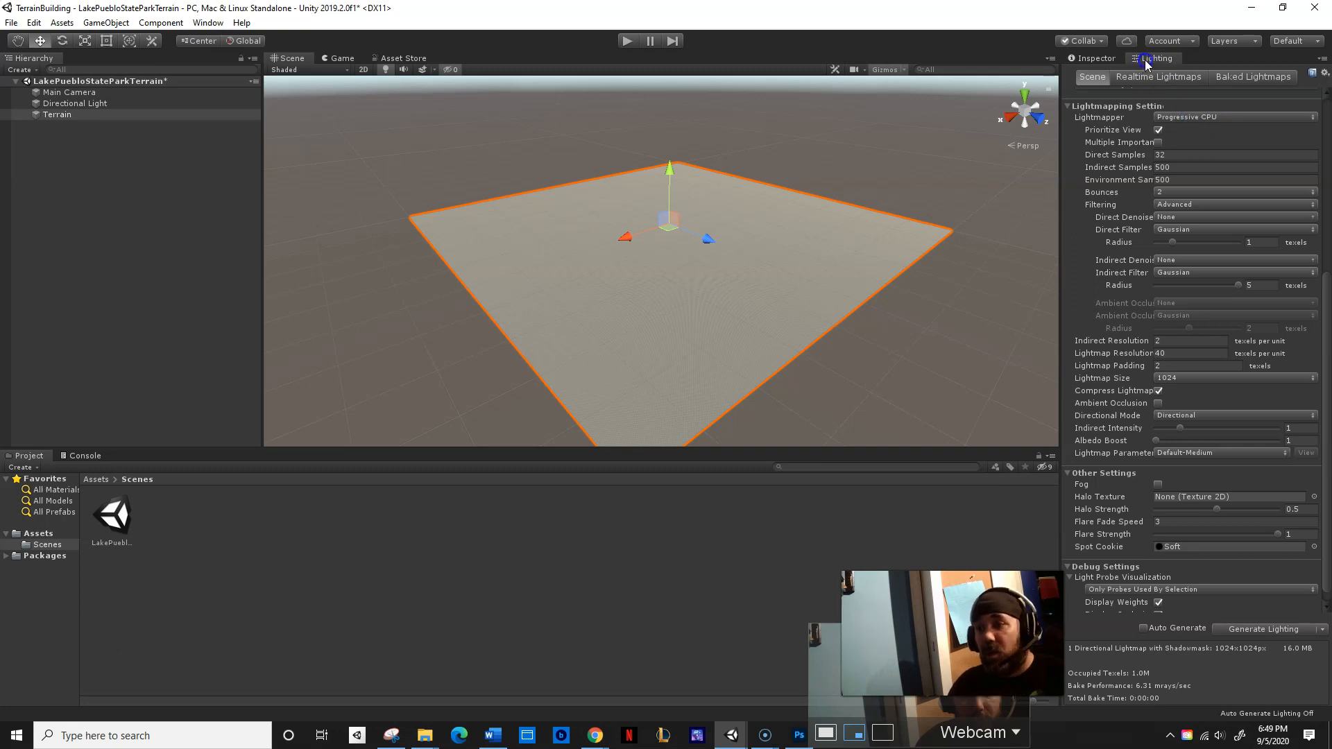
left_click(1090, 60)
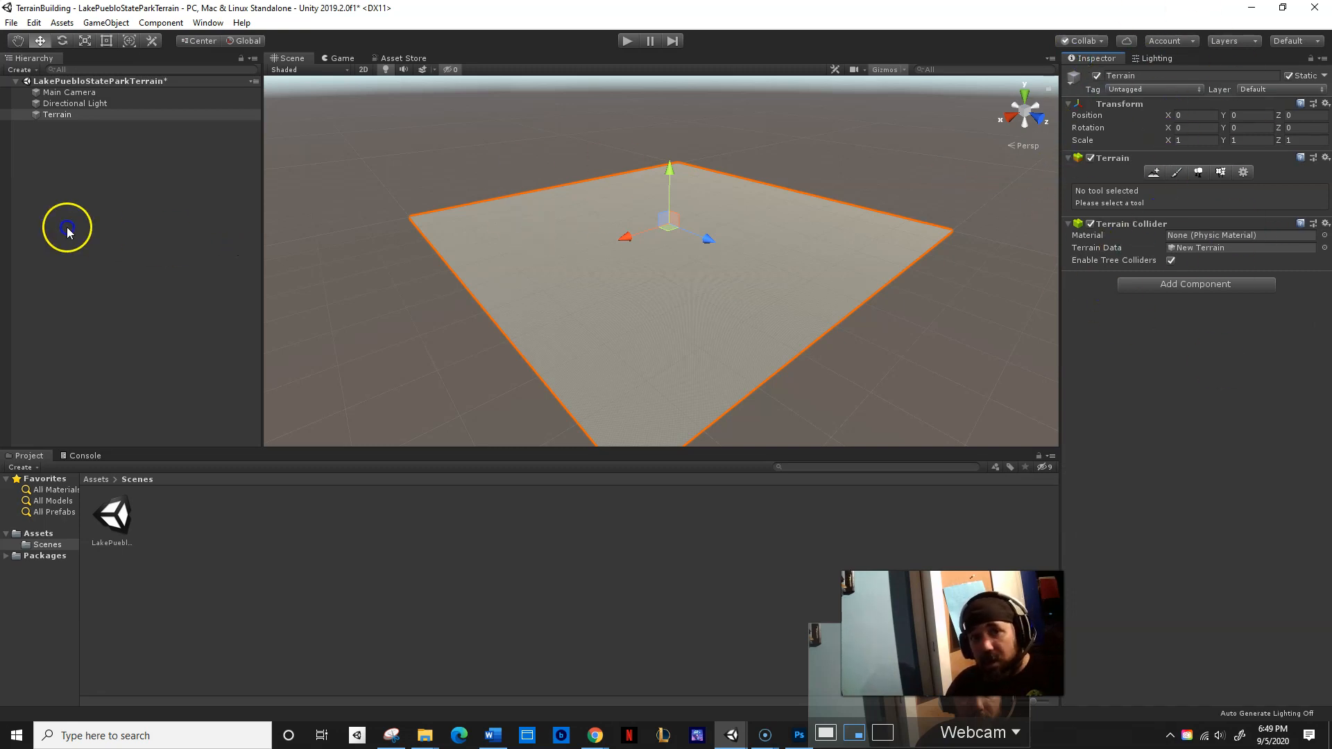
Select the Main Camera and the Terrain in turn, and show the Terrain Settings down to the texture resolution options.
left_click(69, 92)
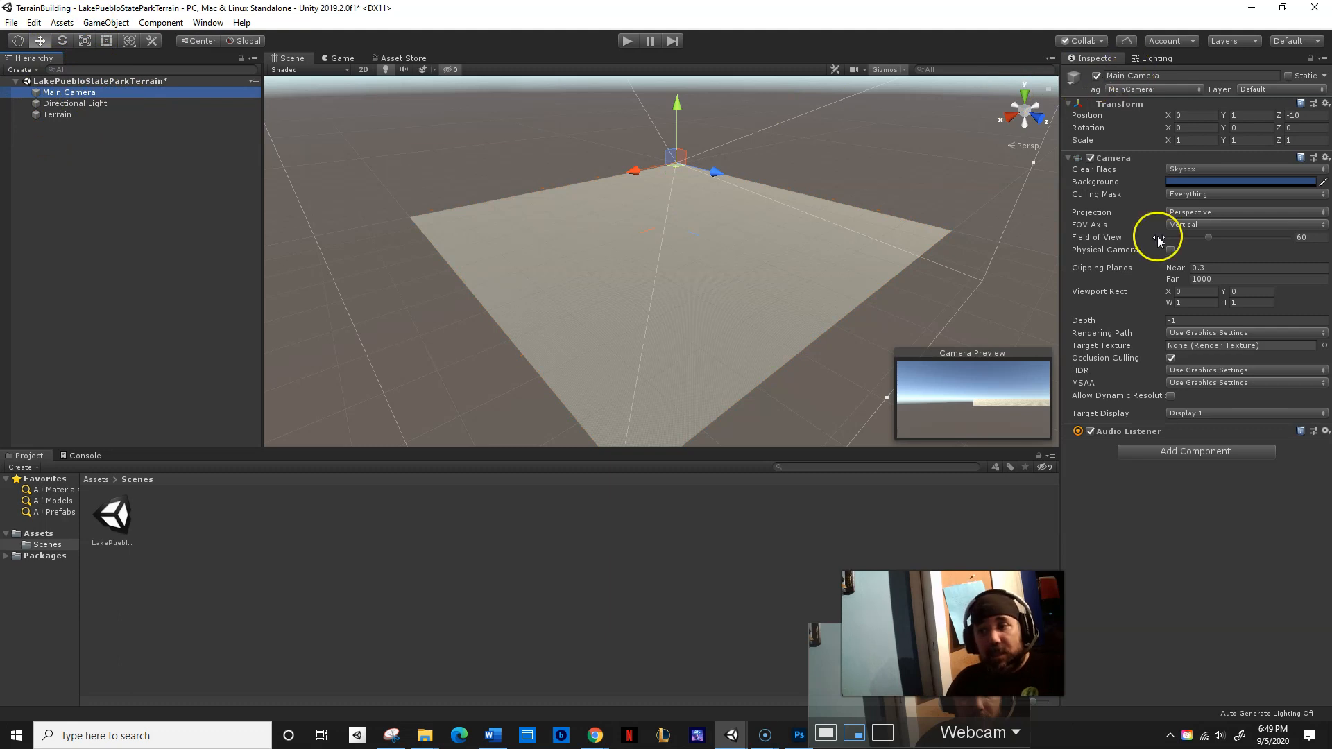
left_click(59, 116)
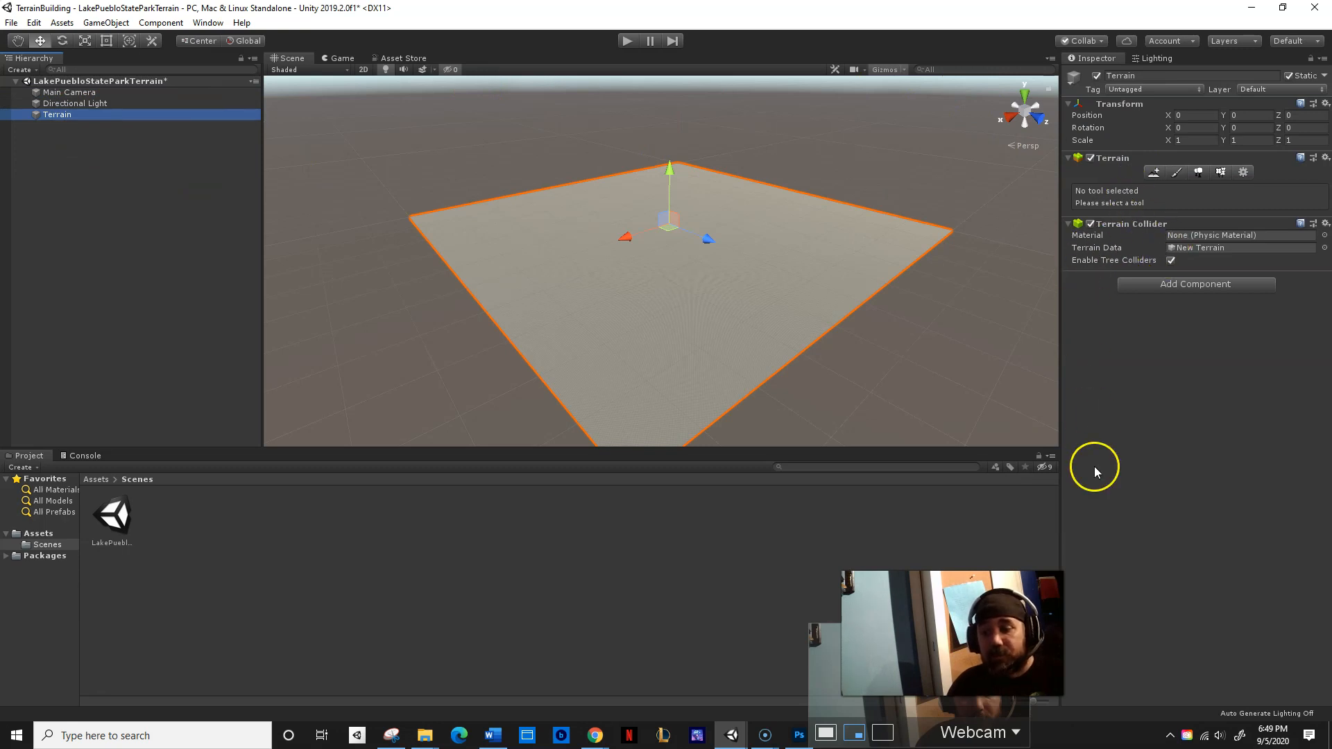
left_click_drag(952, 634, 1204, 683)
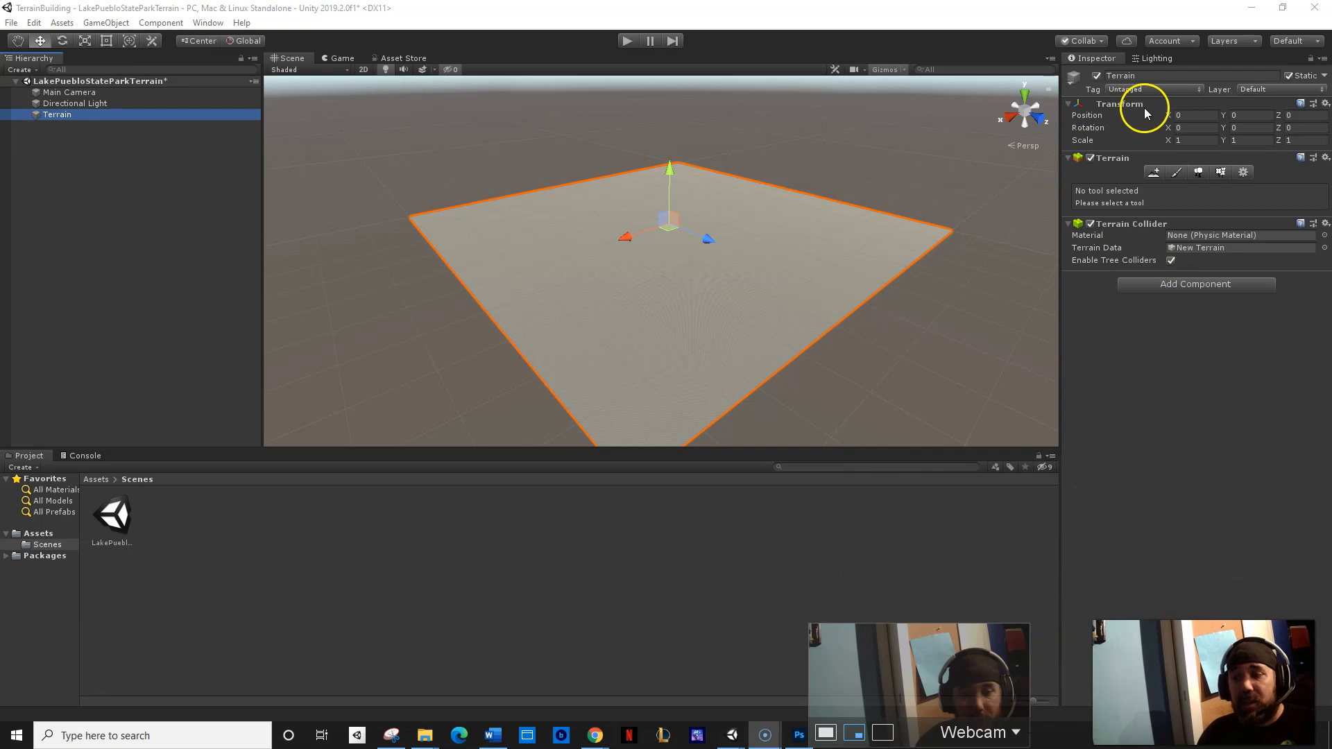
left_click_drag(942, 632, 966, 633)
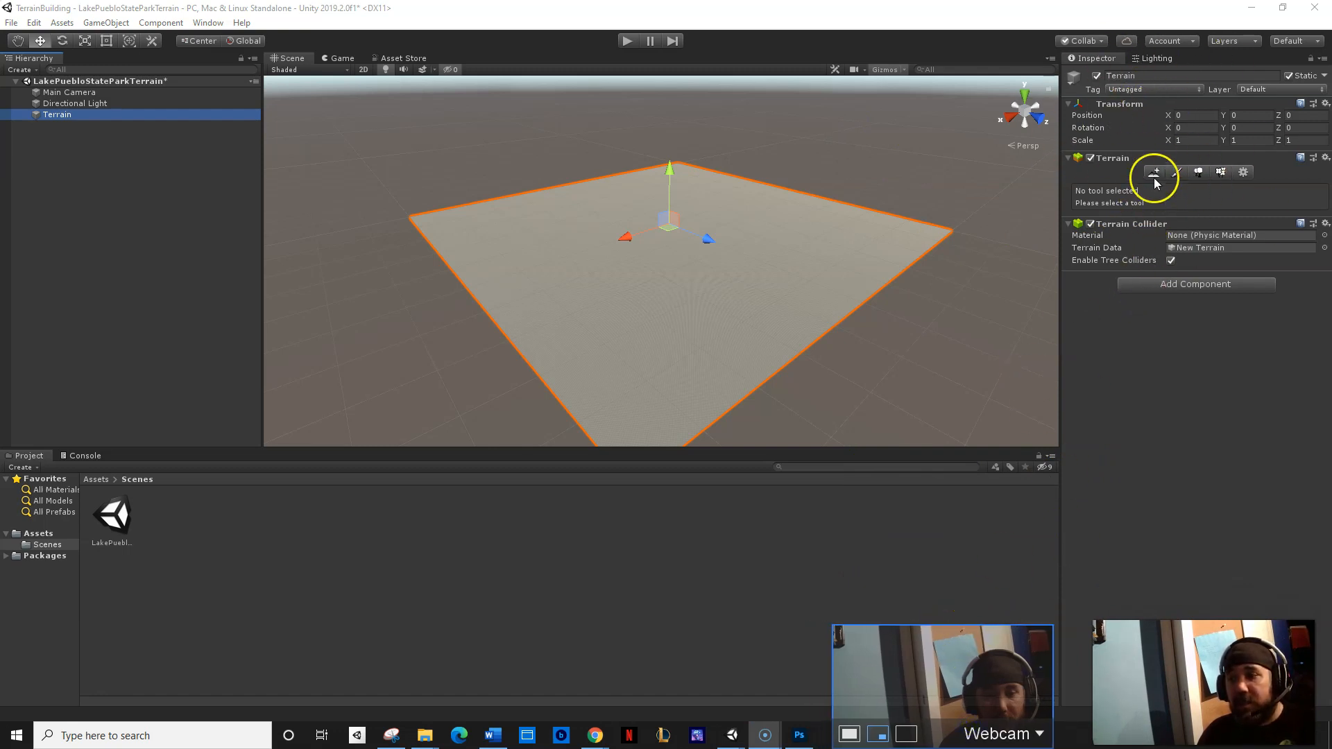
left_click(1243, 172)
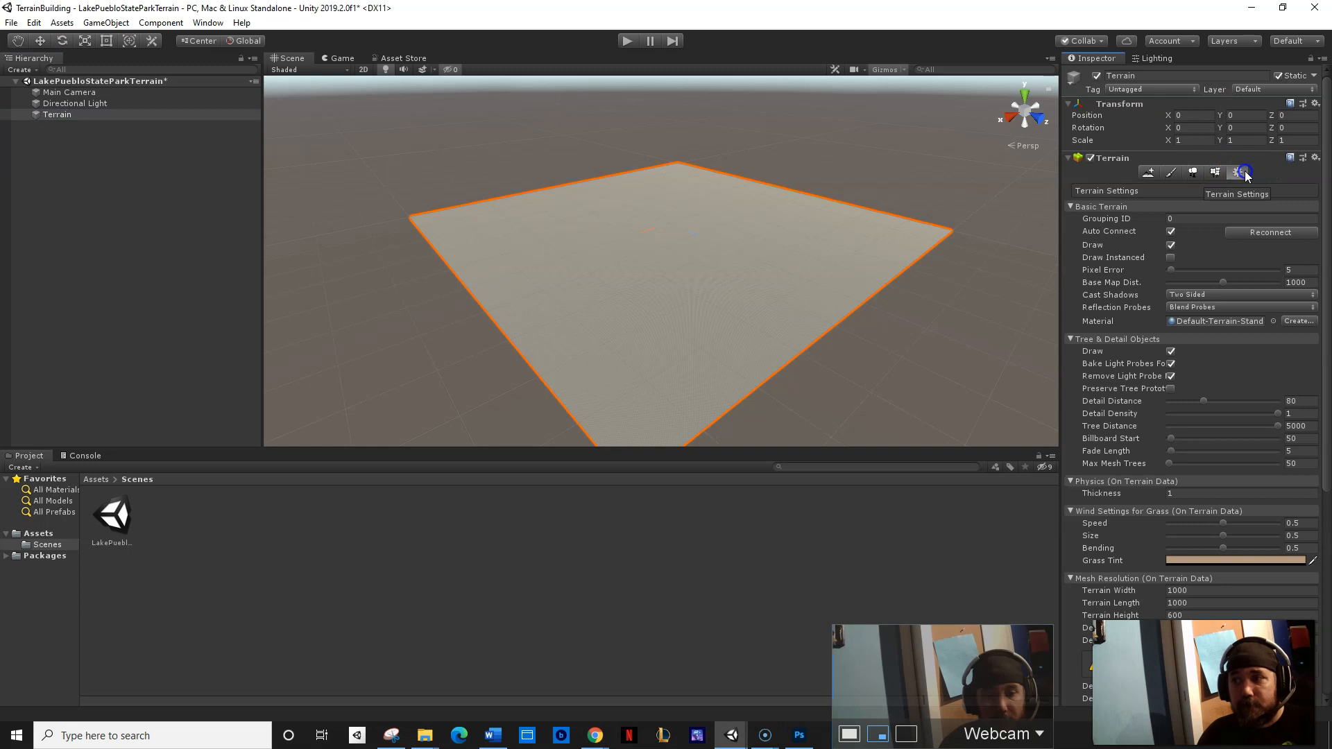
scroll(1138, 257, "down", 5)
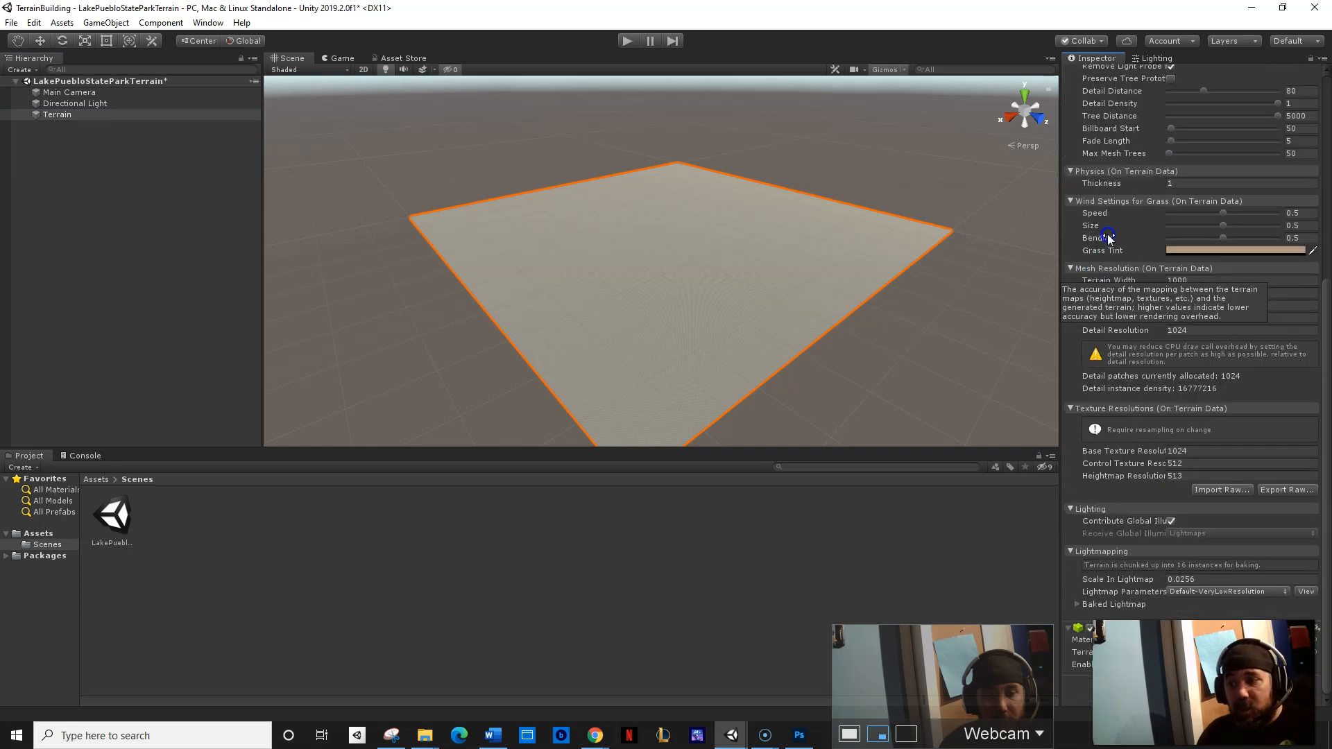
Start a raw heightmap import with LakePuebloStatePark Height Map (Merged) from Documents > _UnityProjectsFromWork > LakePuebloStateParkHeightData, and move the import options over the scene.
left_click(1216, 490)
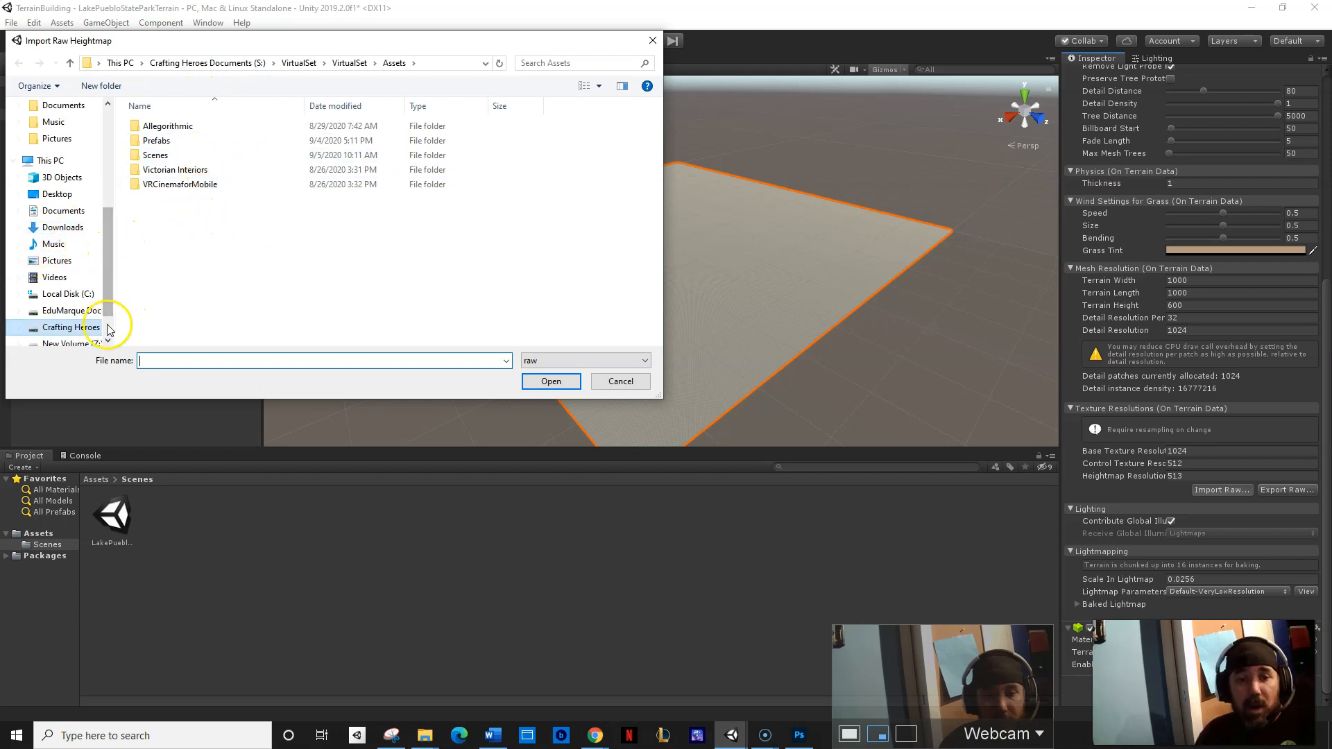
left_click(73, 211)
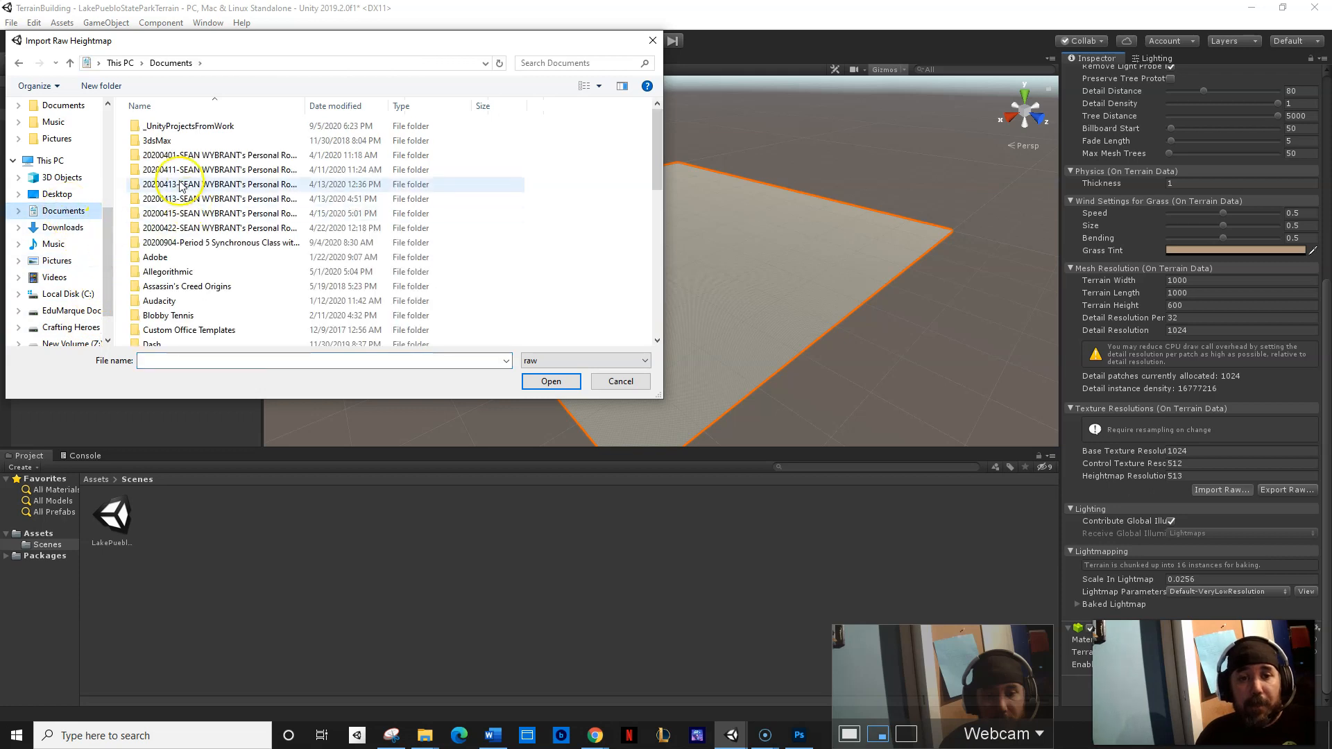
double_click(178, 125)
double_click(183, 140)
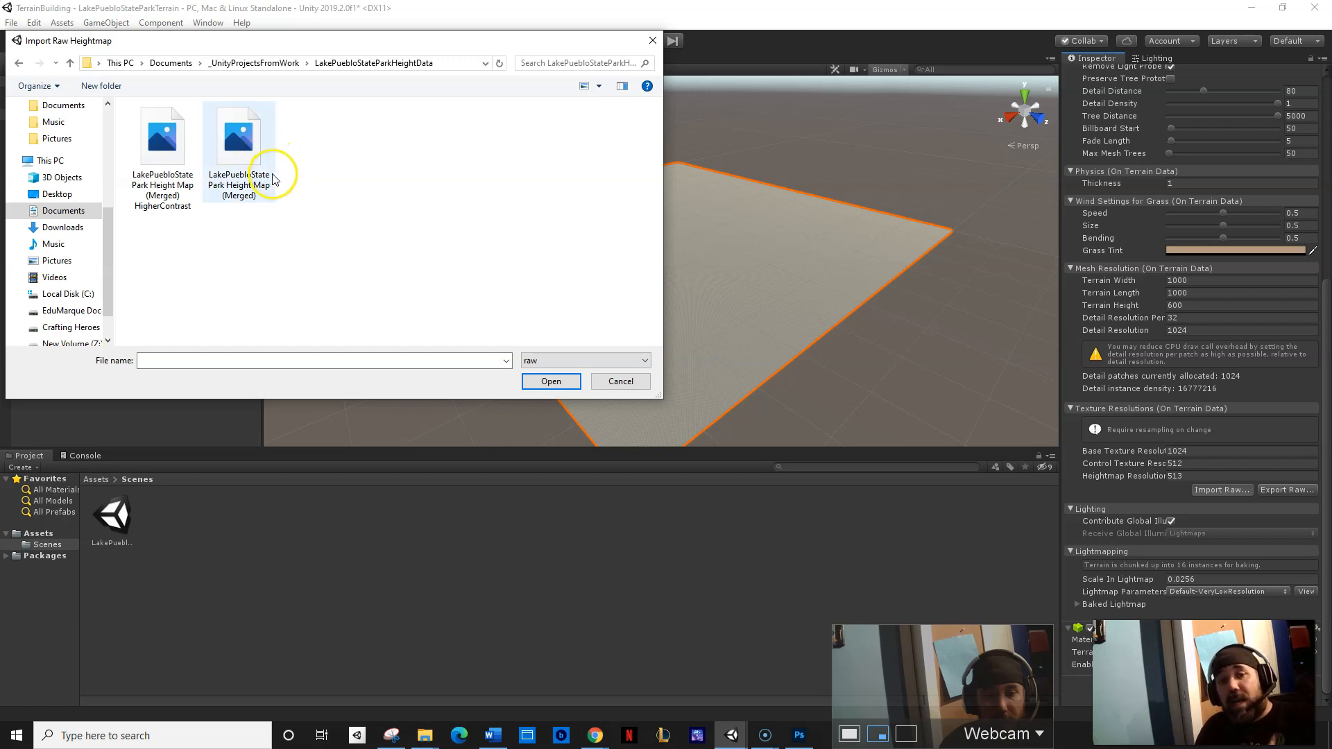
left_click(240, 156)
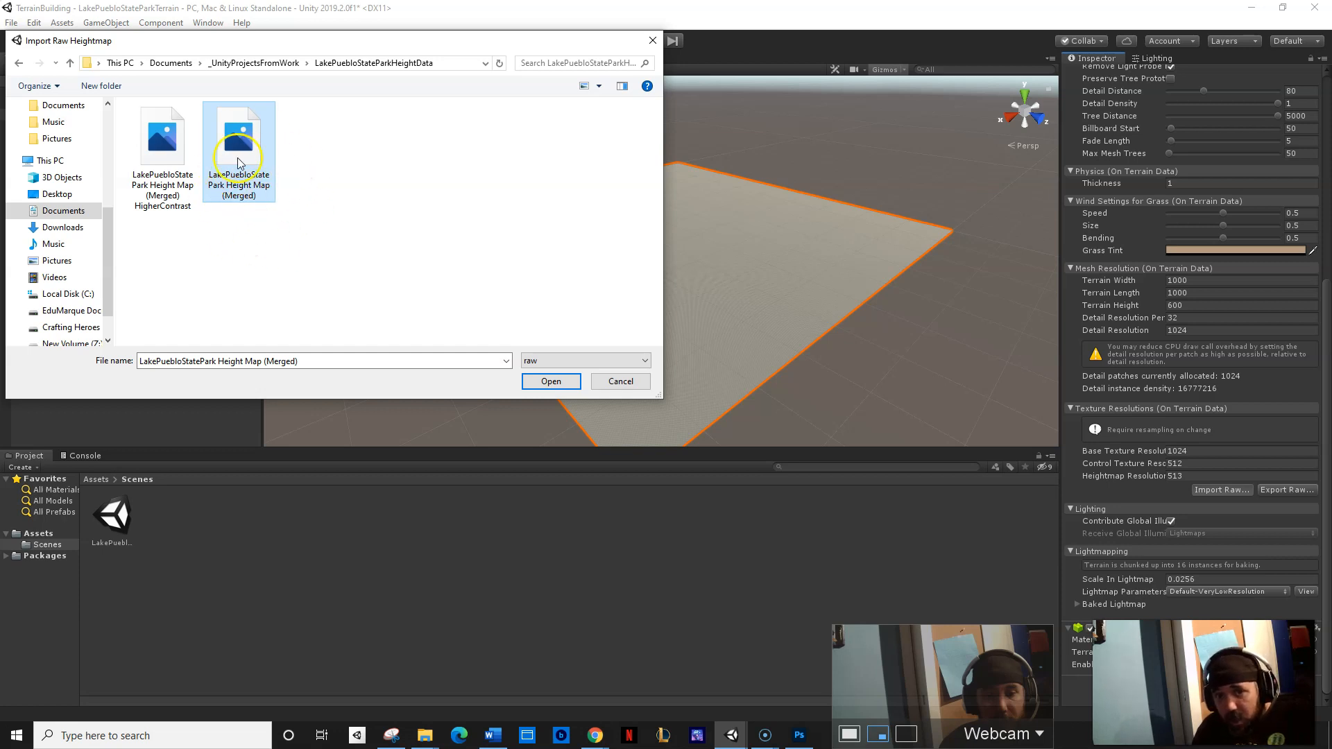
left_click(548, 384)
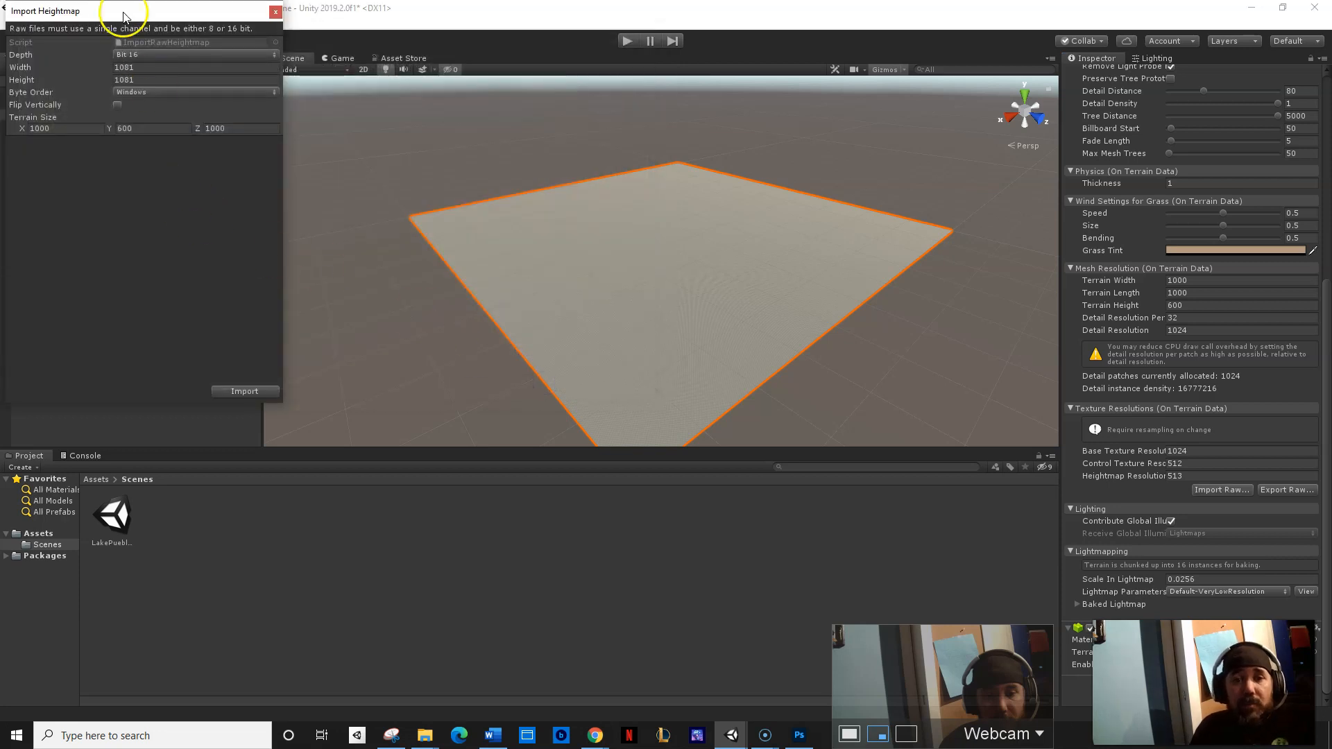
left_click_drag(109, 21, 543, 180)
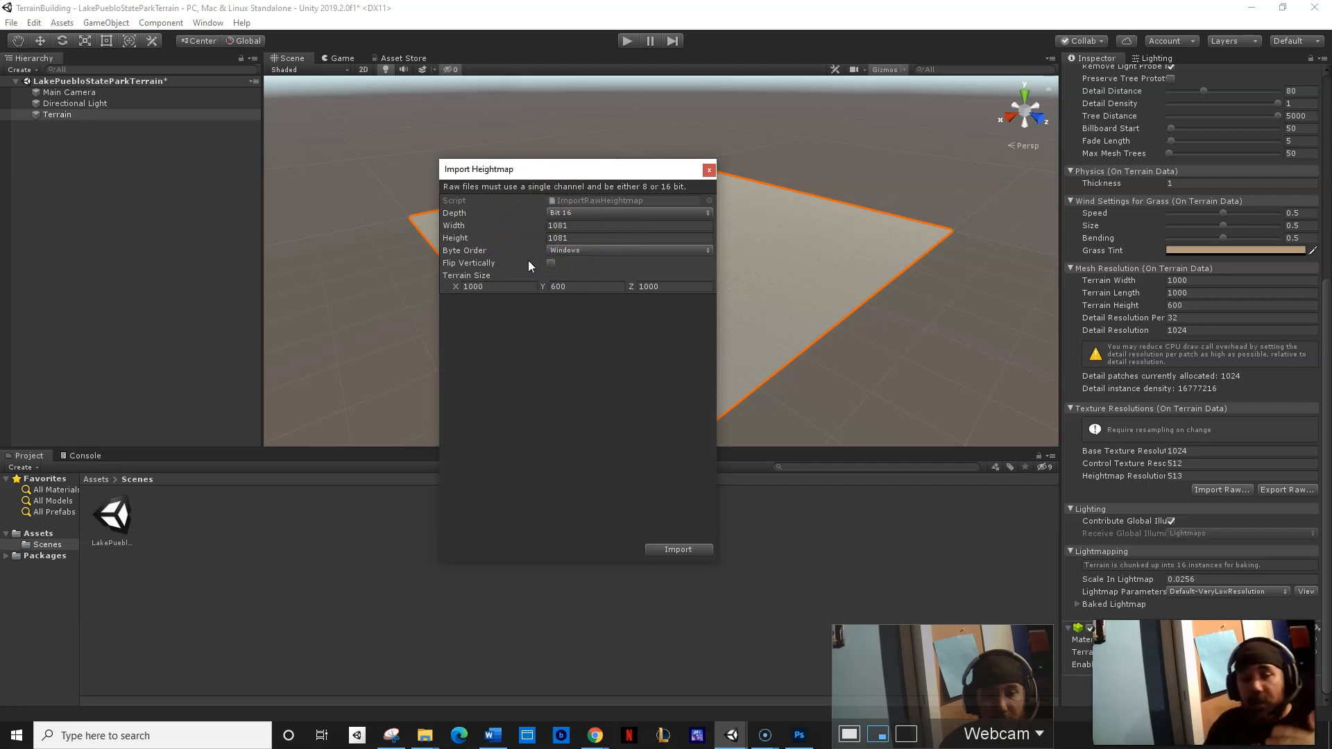
Switch to Photoshop, place guides along all four edges of the merged height map in a maximized floating window, and return to Unity.
left_click(800, 734)
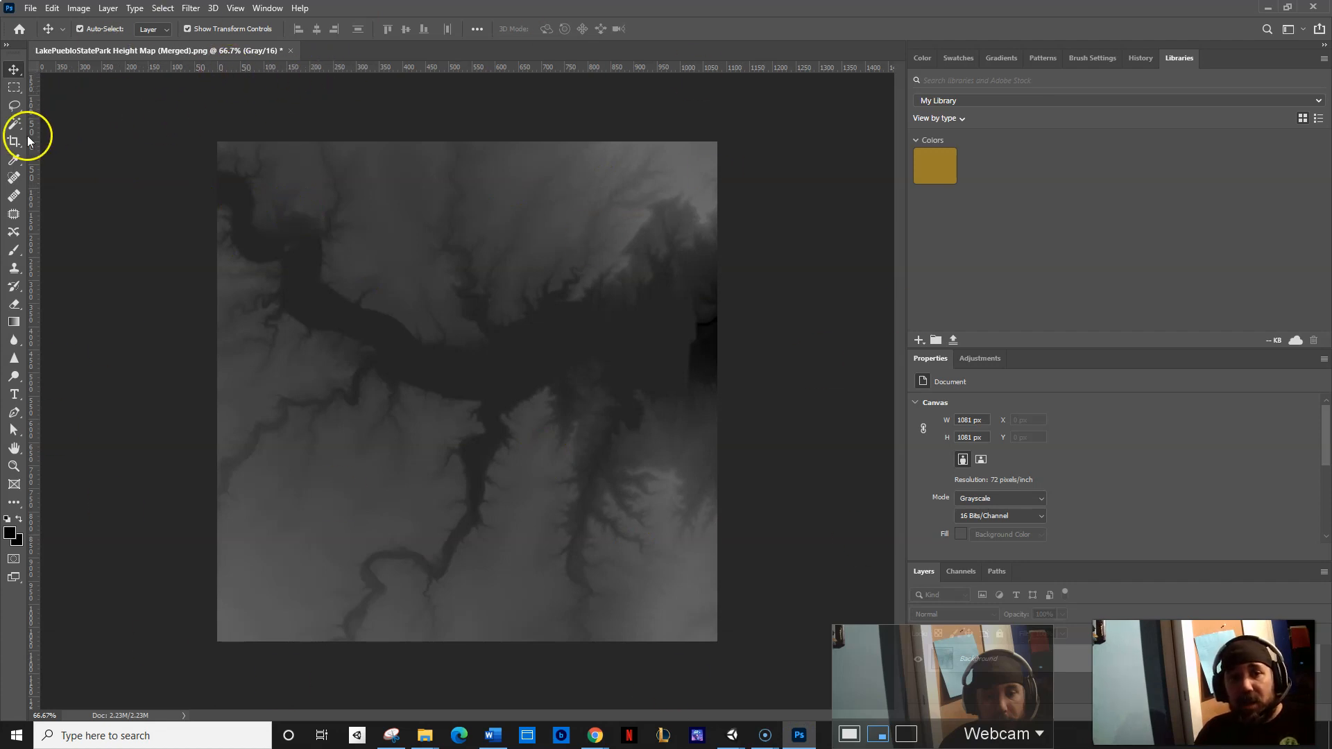
left_click_drag(36, 138, 217, 154)
left_click_drag(36, 171, 717, 226)
left_click_drag(506, 69, 512, 142)
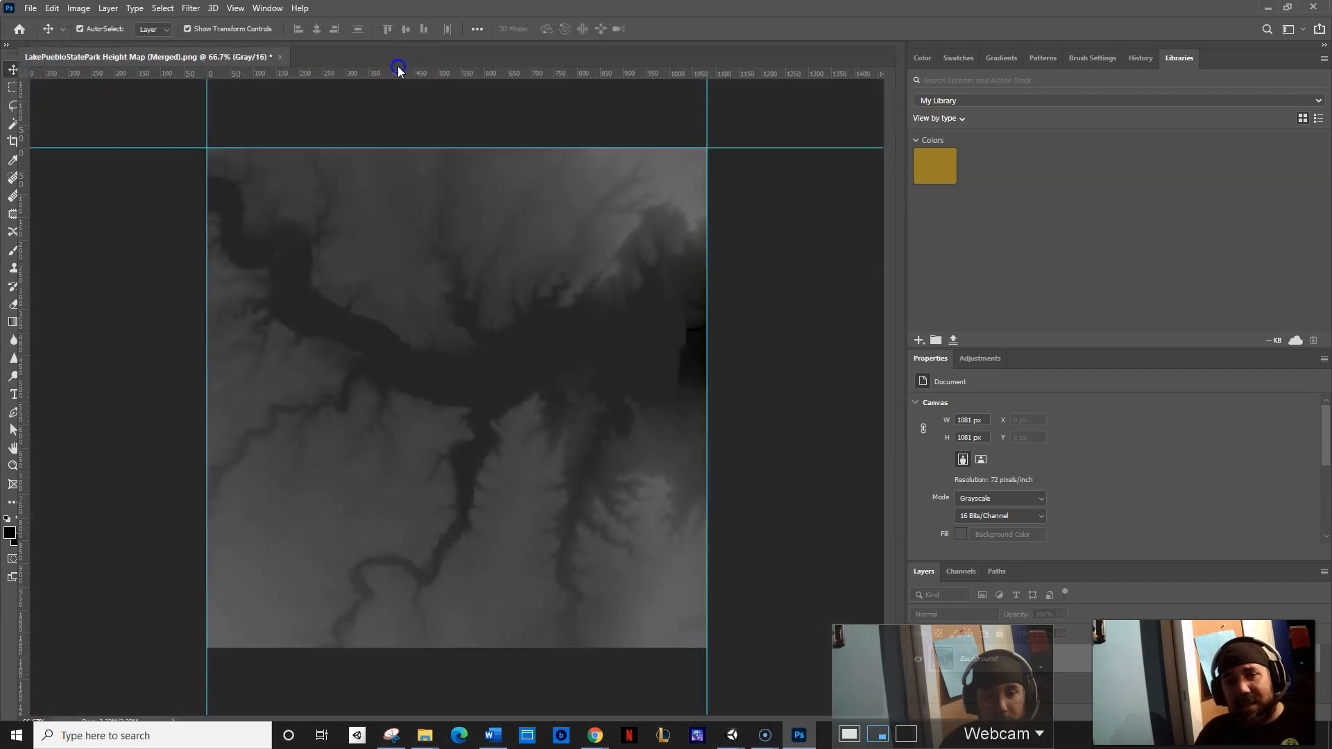
mouse_move(399, 70)
left_mouse_down()
mouse_move(404, 82)
mouse_move(408, 24)
mouse_move(414, 54)
left_mouse_up()
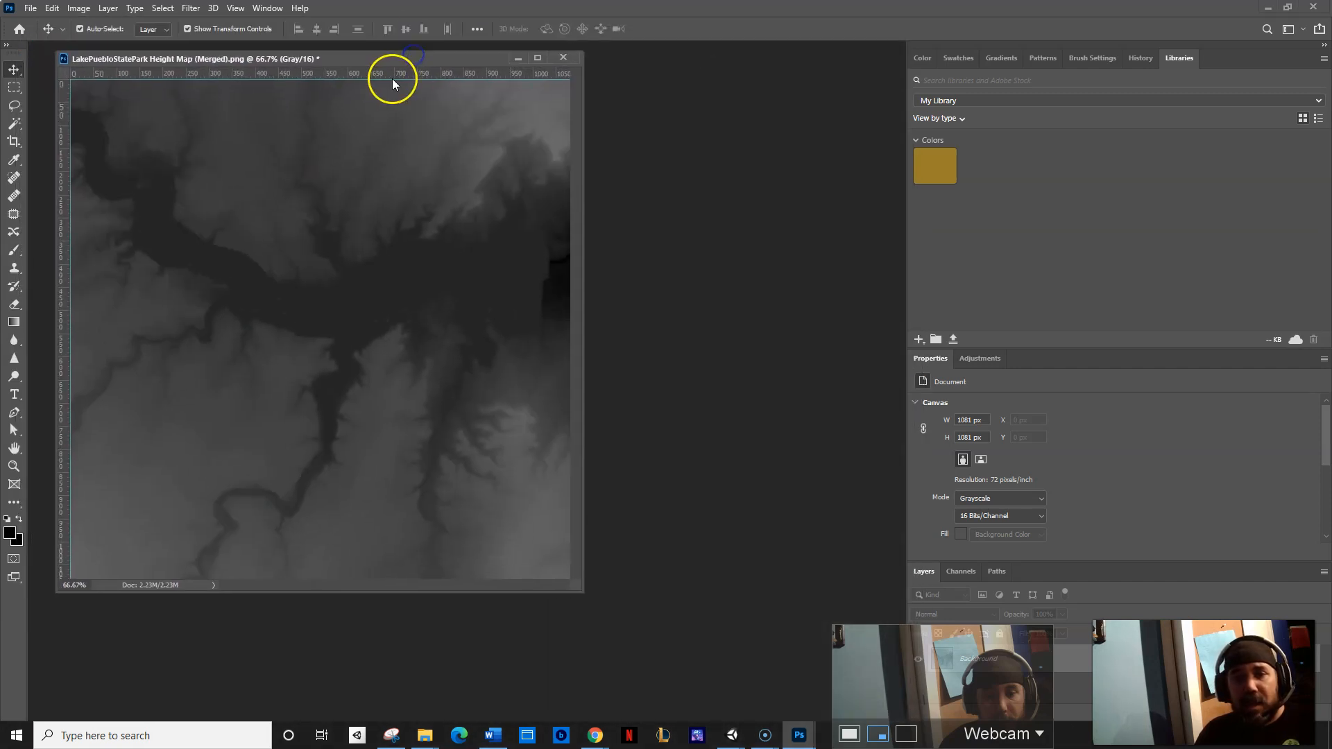
left_click(535, 58)
left_click_drag(526, 24, 556, 619)
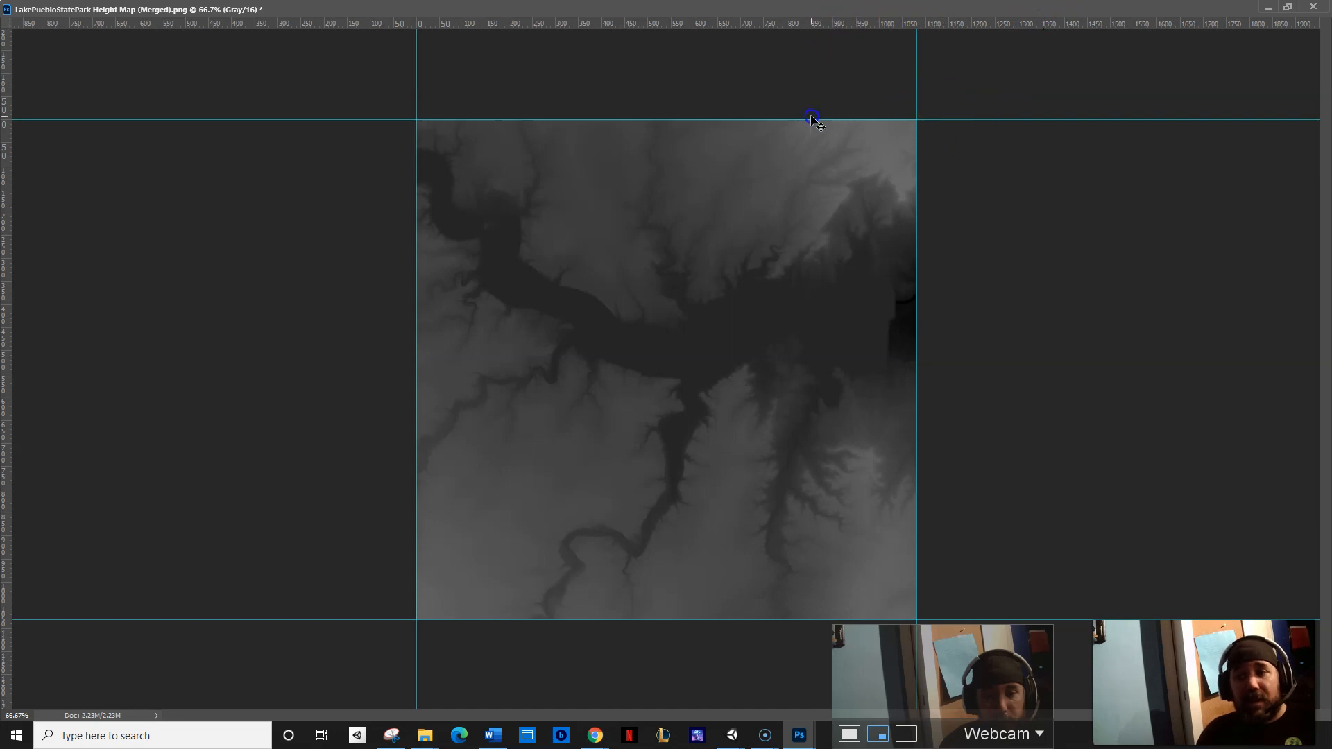
left_click(1269, 8)
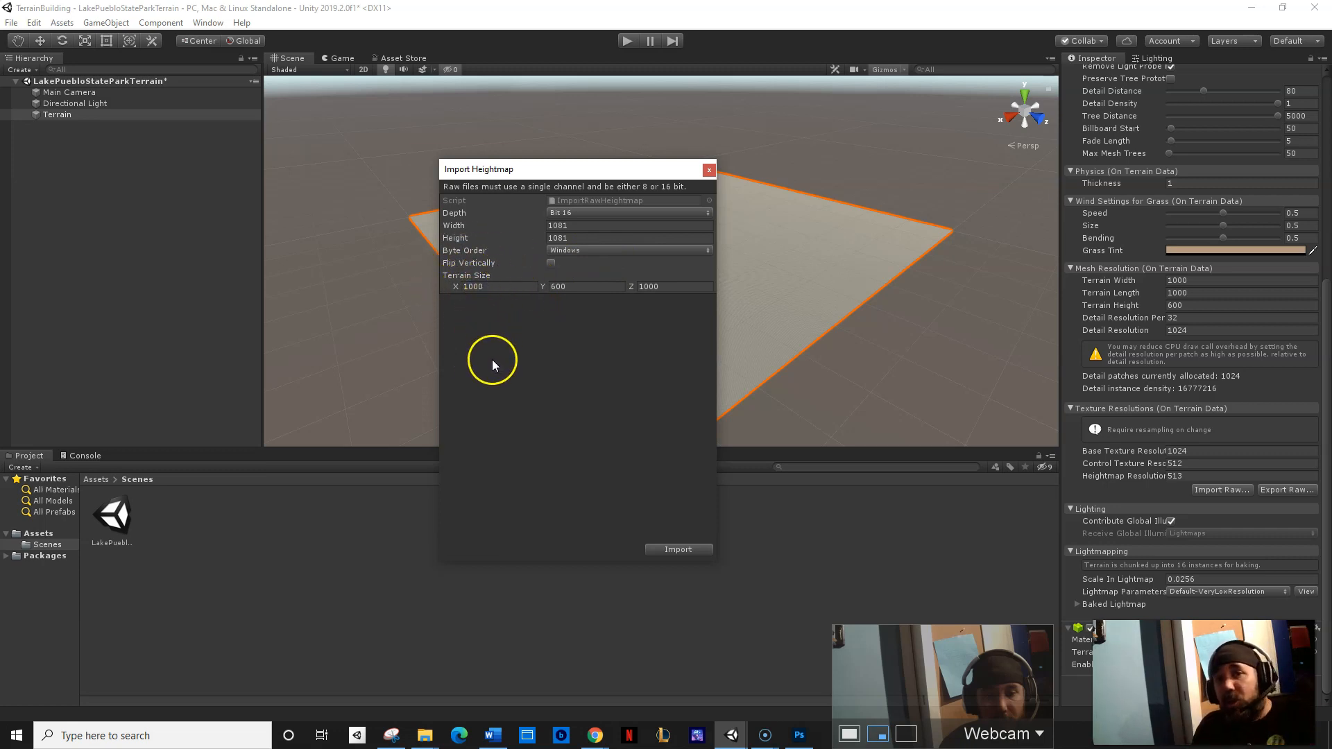
Switch to terrain.party in Chrome to view the area selected over Lake Pueblo State Park, and return to the TerrainBuilding project in Unity.
mouse_move(595, 735)
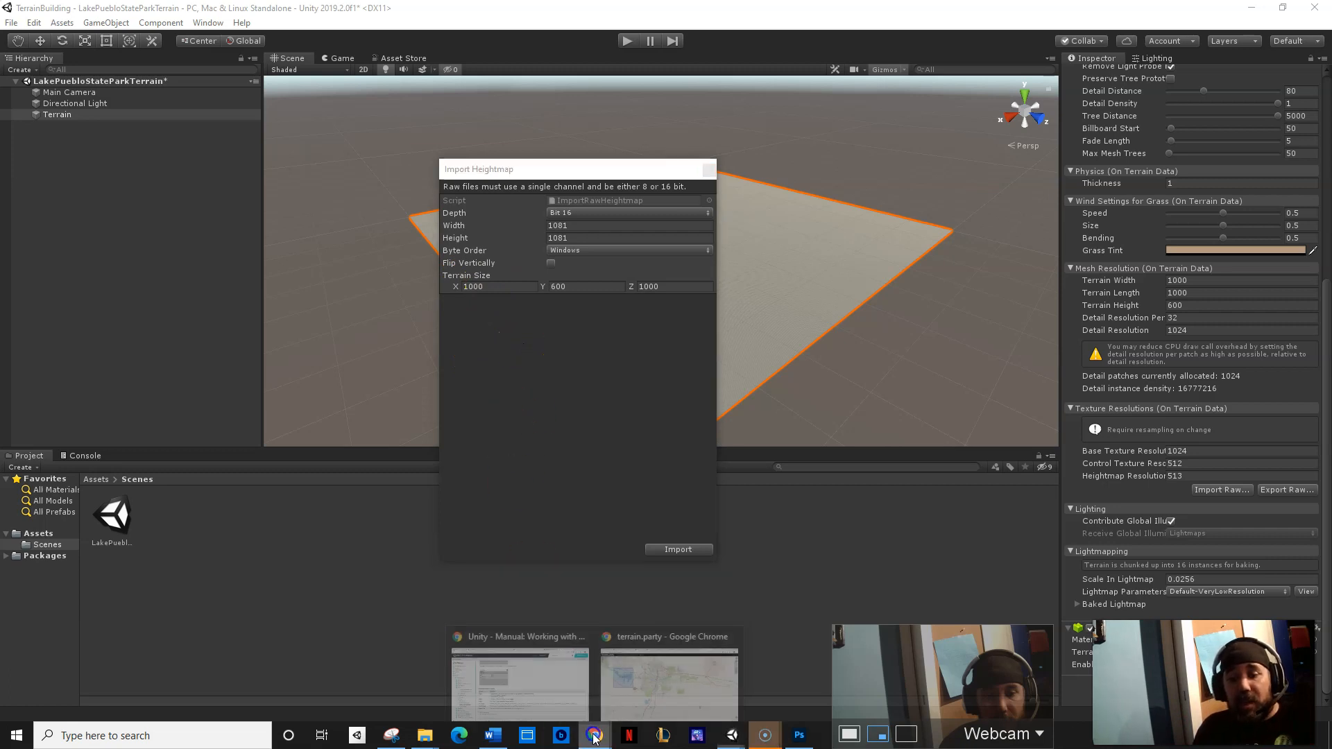
left_click(669, 683)
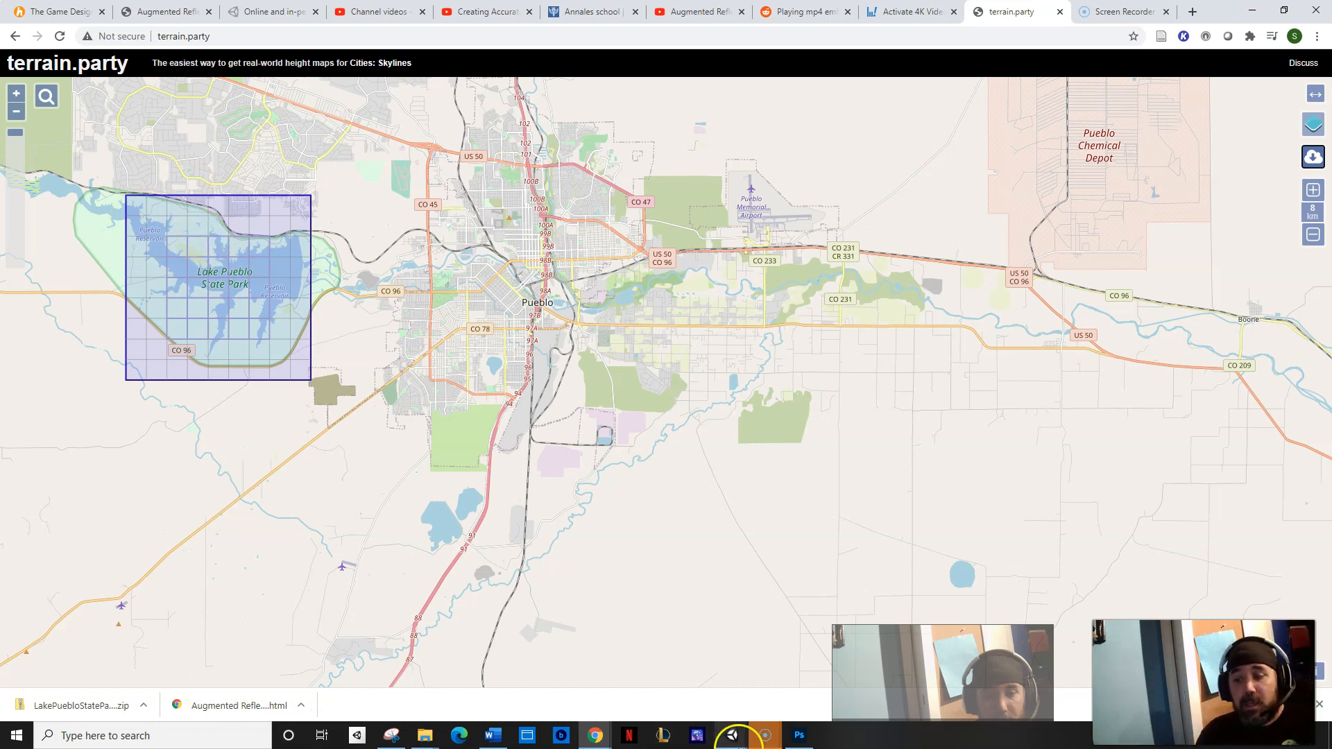
mouse_move(732, 734)
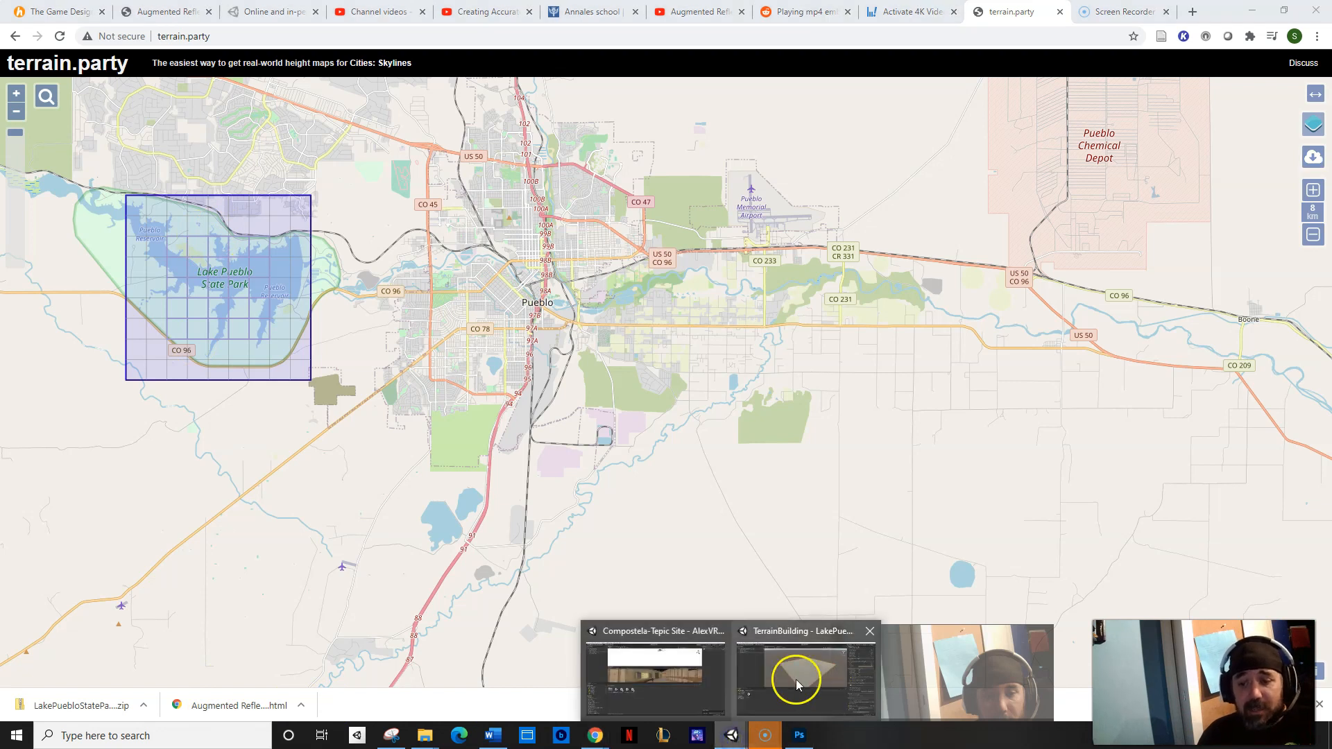
left_click(796, 680)
Keep the Windows byte order and import the heightmap into the terrain.
left_click(610, 145)
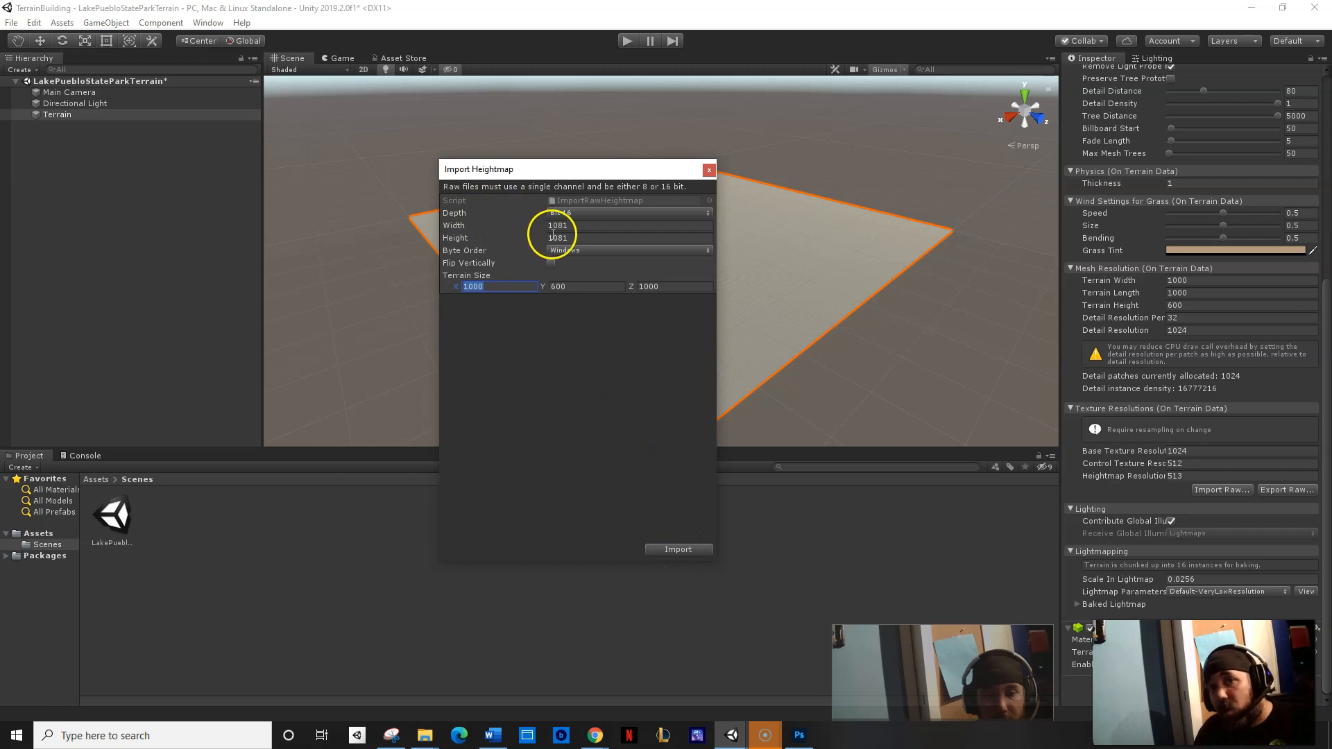
left_click(577, 251)
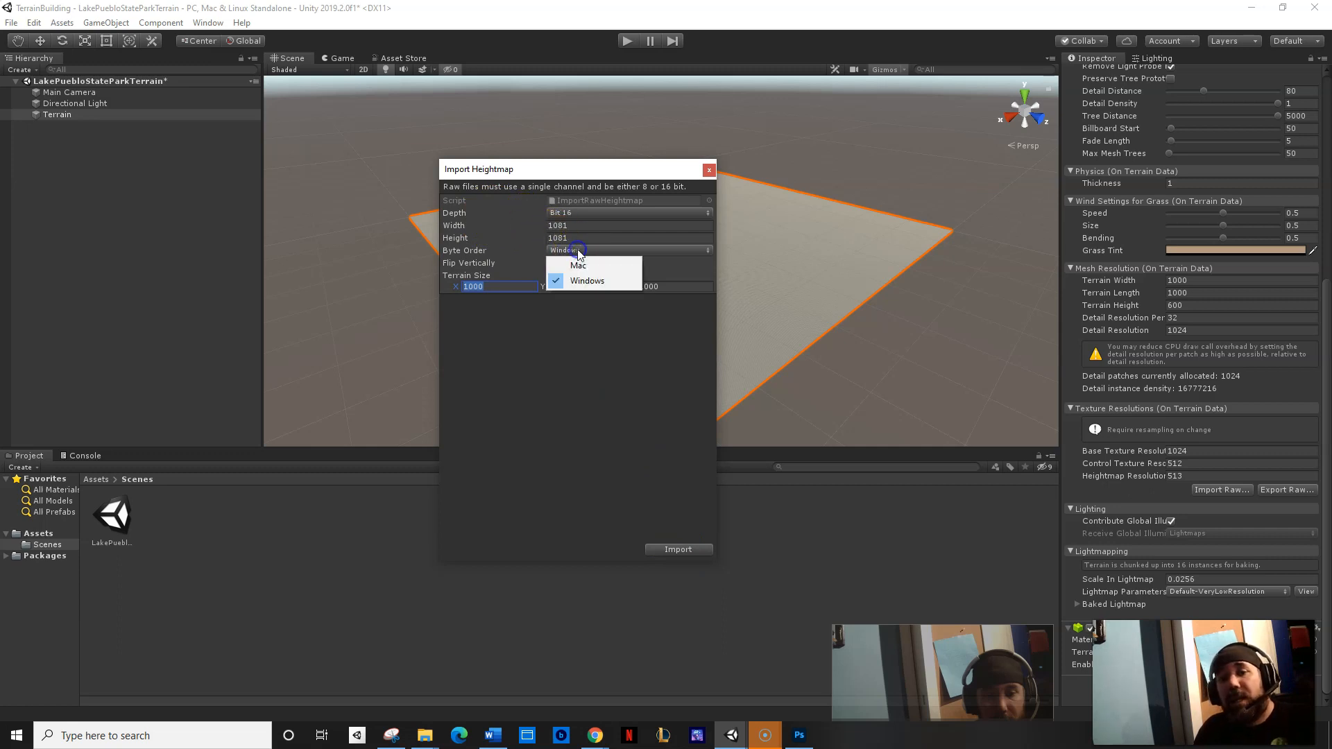
left_click(613, 283)
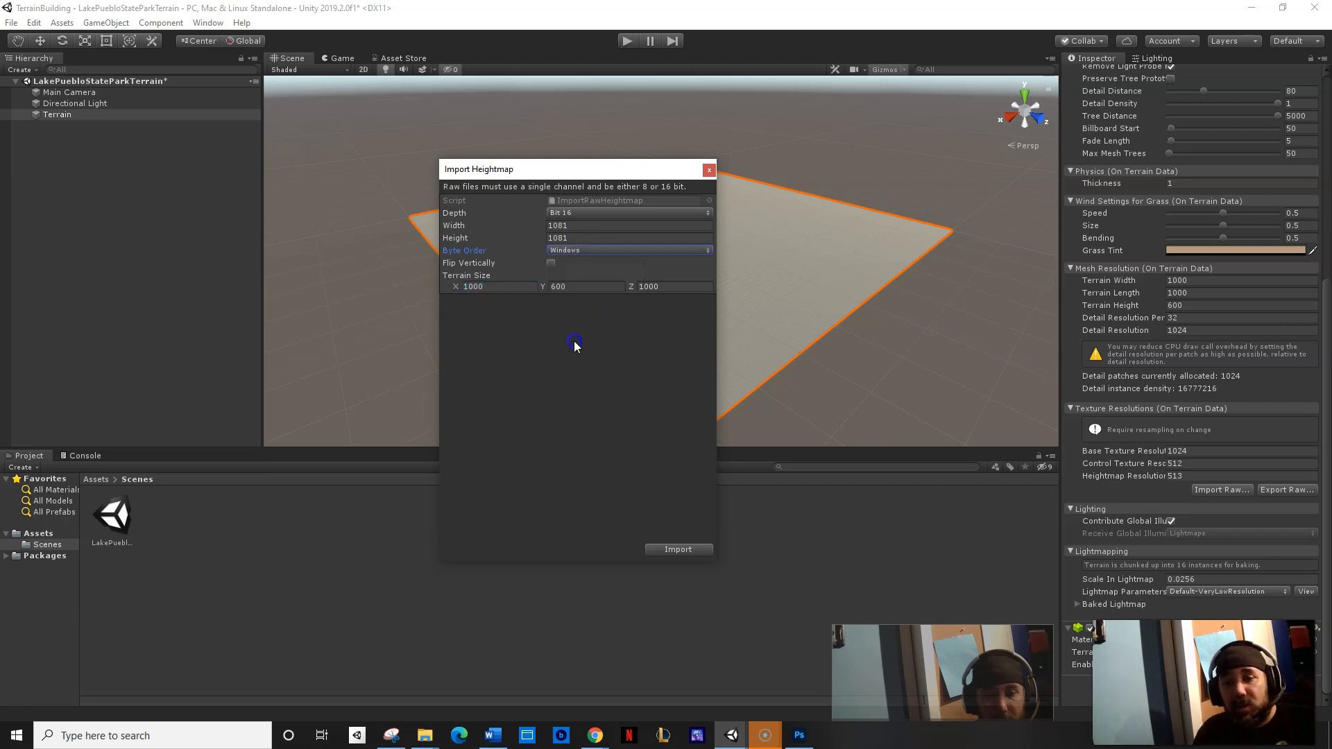
left_click(678, 549)
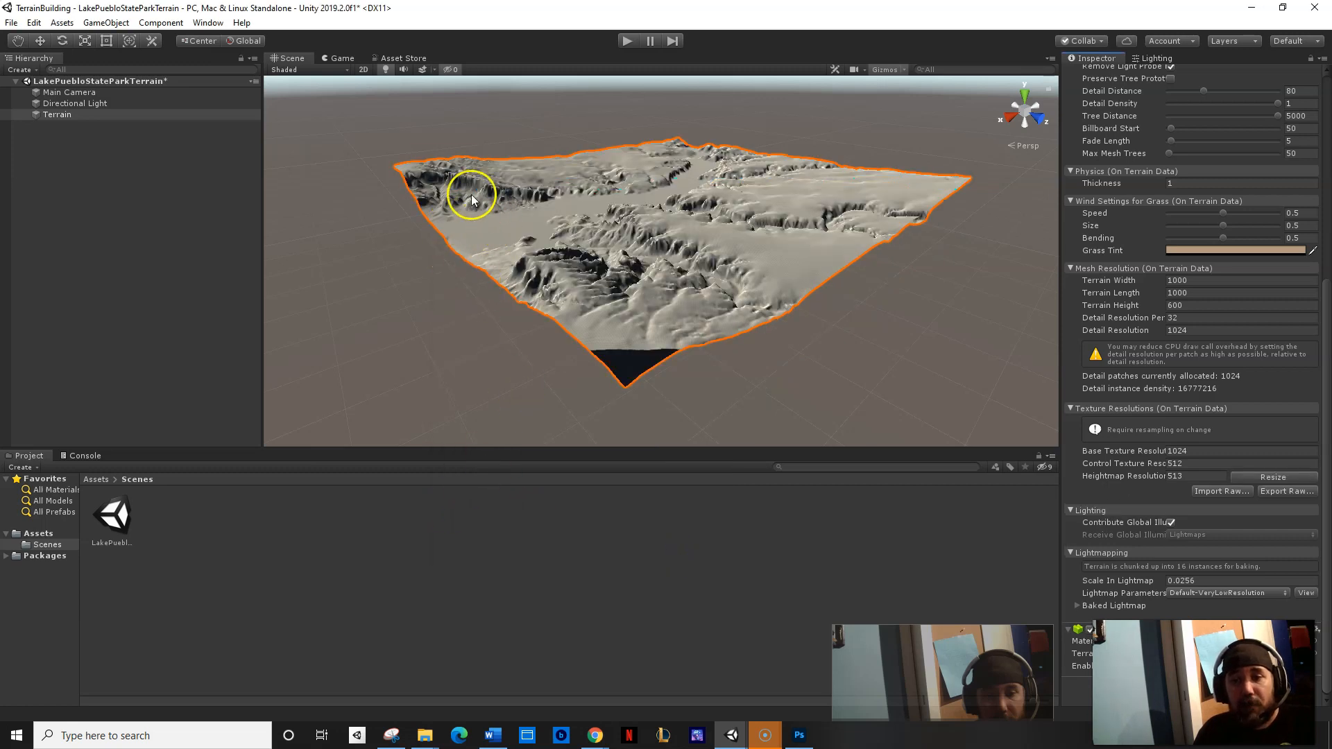
Examine the imported terrain's river valley and slopes up close from several angles.
right_click_drag(472, 197, 592, 222)
middle_click_drag(592, 222, 714, 238)
scroll(717, 255, "up", 4)
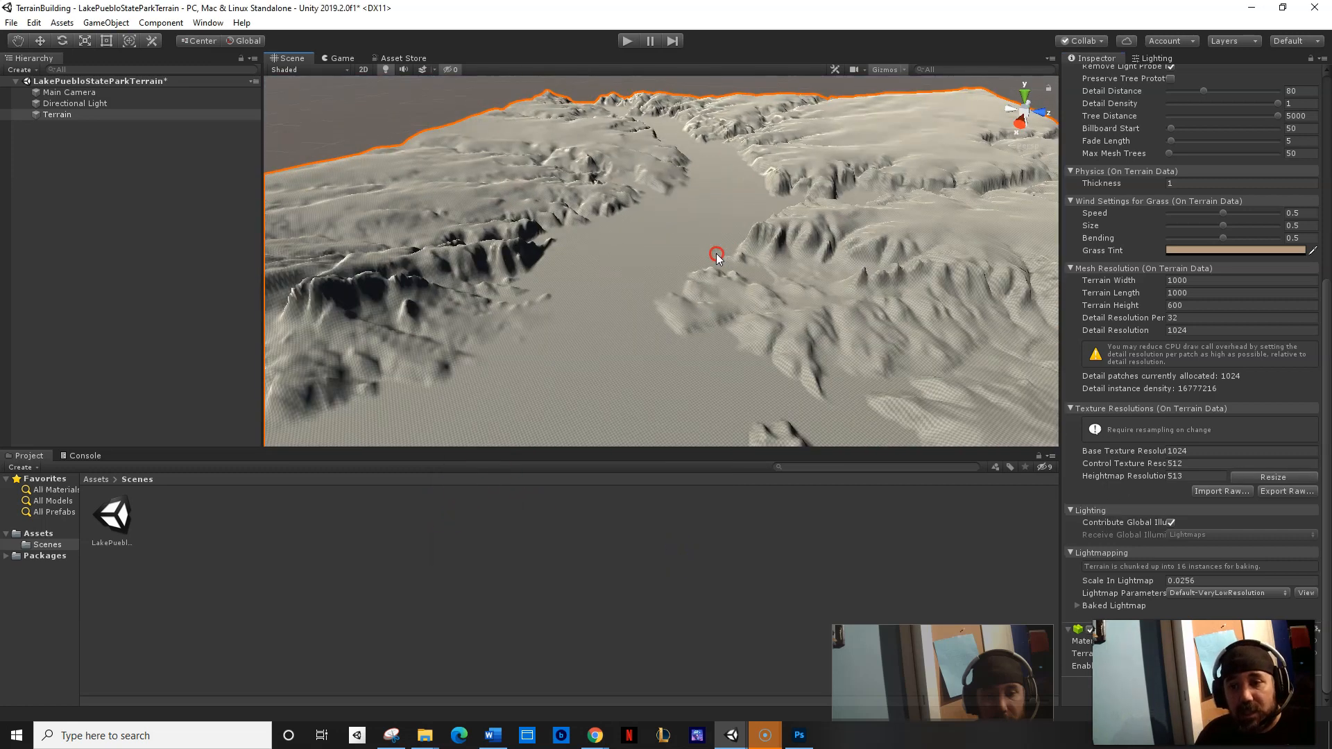
scroll(717, 254, "up", 3)
right_click_drag(565, 238, 714, 232)
middle_click_drag(714, 232, 628, 302)
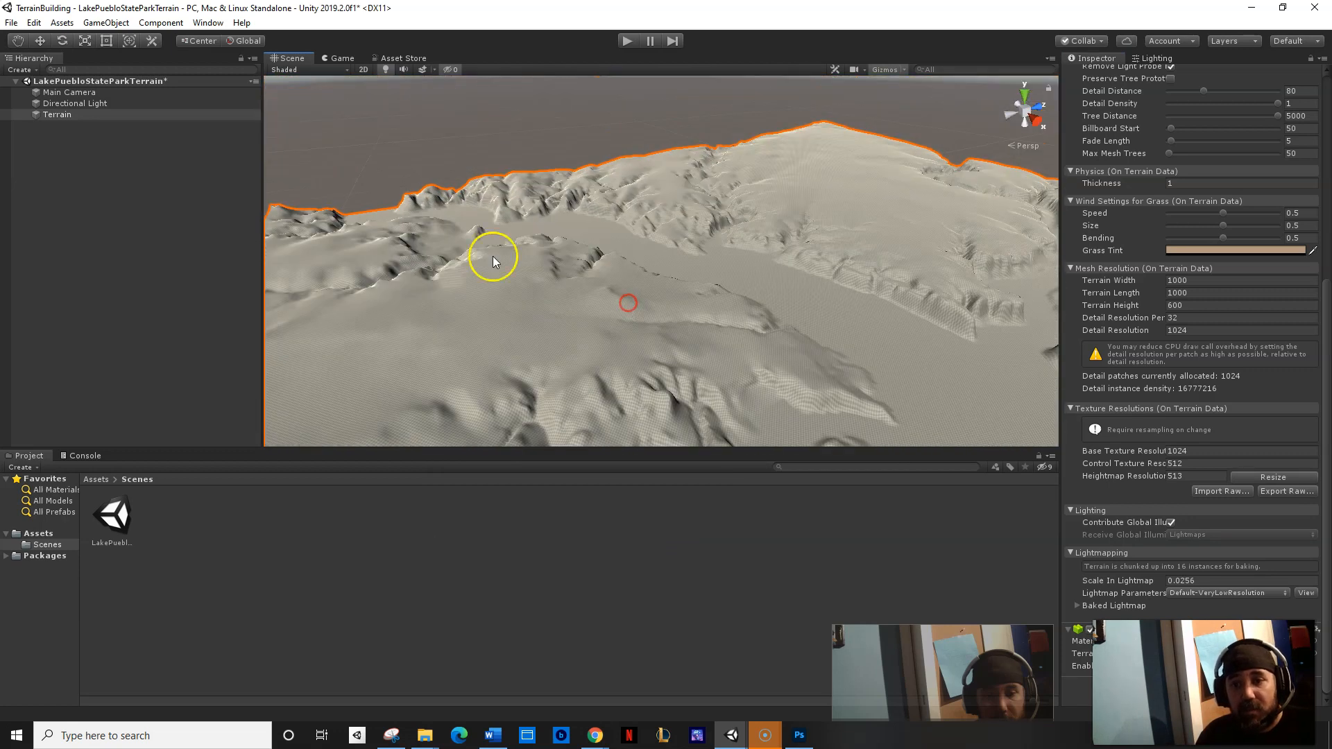
Examine the imported terrain's hills, river valley and outer edges from low angles up to a full overview.
right_click_drag(492, 256, 730, 333)
scroll(682, 316, "down", 10)
right_click_drag(662, 217, 584, 260)
middle_click_drag(591, 244, 526, 263)
scroll(535, 260, "up", 4)
middle_click_drag(374, 269, 588, 239)
right_click_drag(581, 267, 607, 185)
right_click_drag(644, 322, 633, 244)
middle_click_drag(631, 271, 634, 195)
right_click_drag(634, 195, 594, 238)
middle_click_drag(593, 239, 609, 288)
right_click_drag(610, 289, 645, 321)
middle_click_drag(664, 326, 598, 264)
scroll(599, 264, "down", 5)
scroll(598, 264, "up", 2)
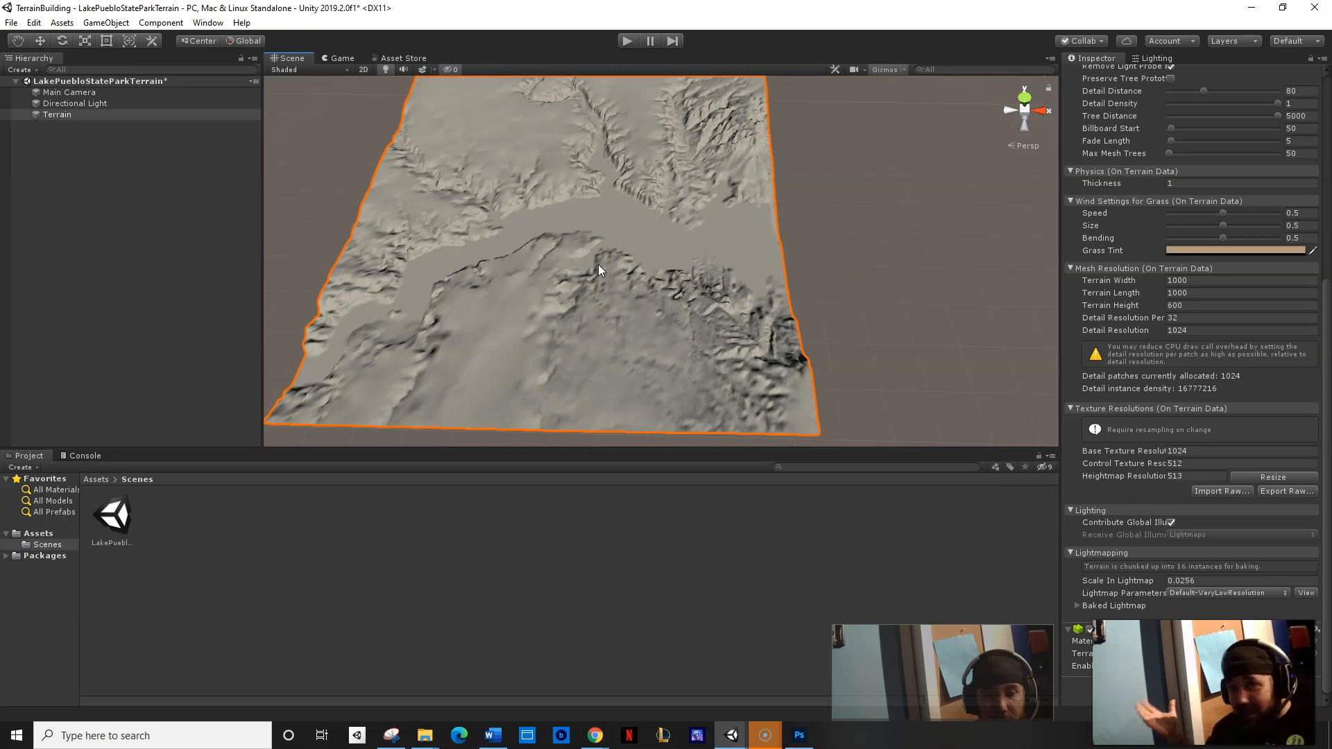
Review the terrain's mesh resolution settings and inspect the river basin and its side canyons from above.
left_click(549, 283)
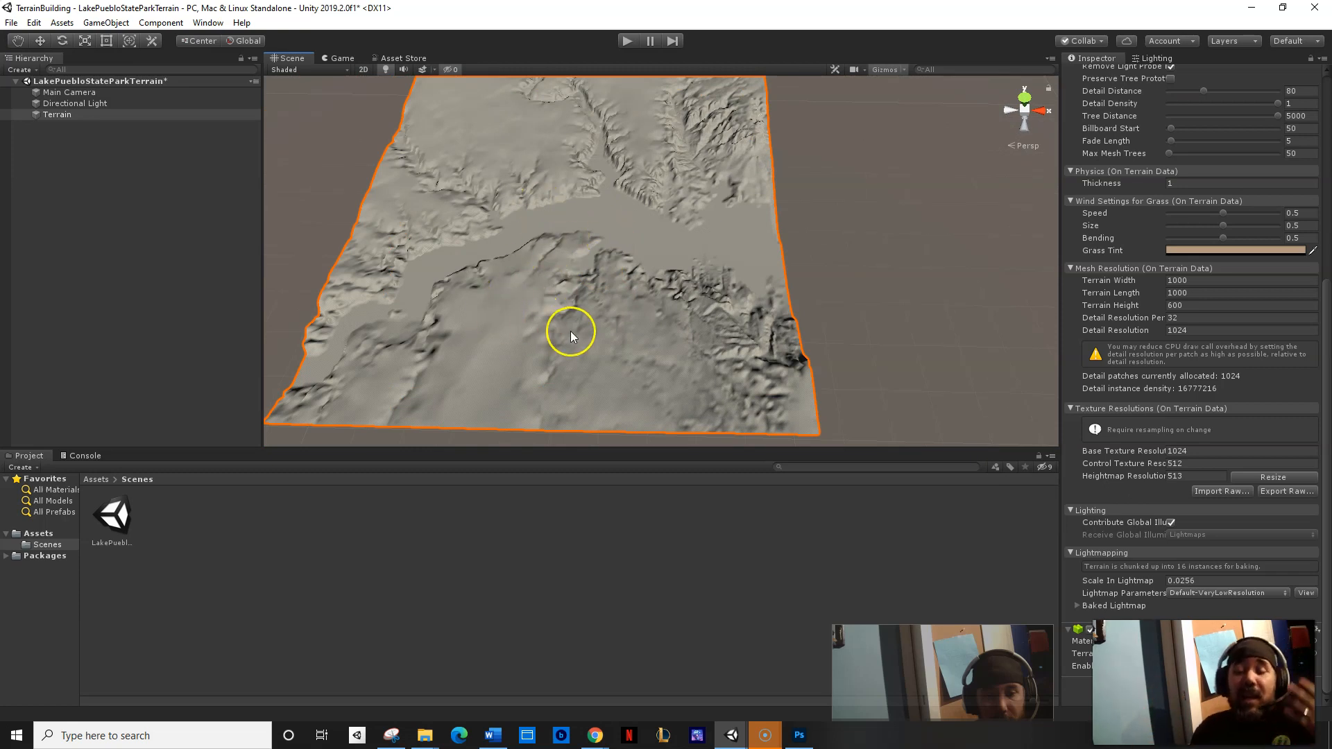
scroll(564, 285, "up", 2)
scroll(564, 284, "down", 5)
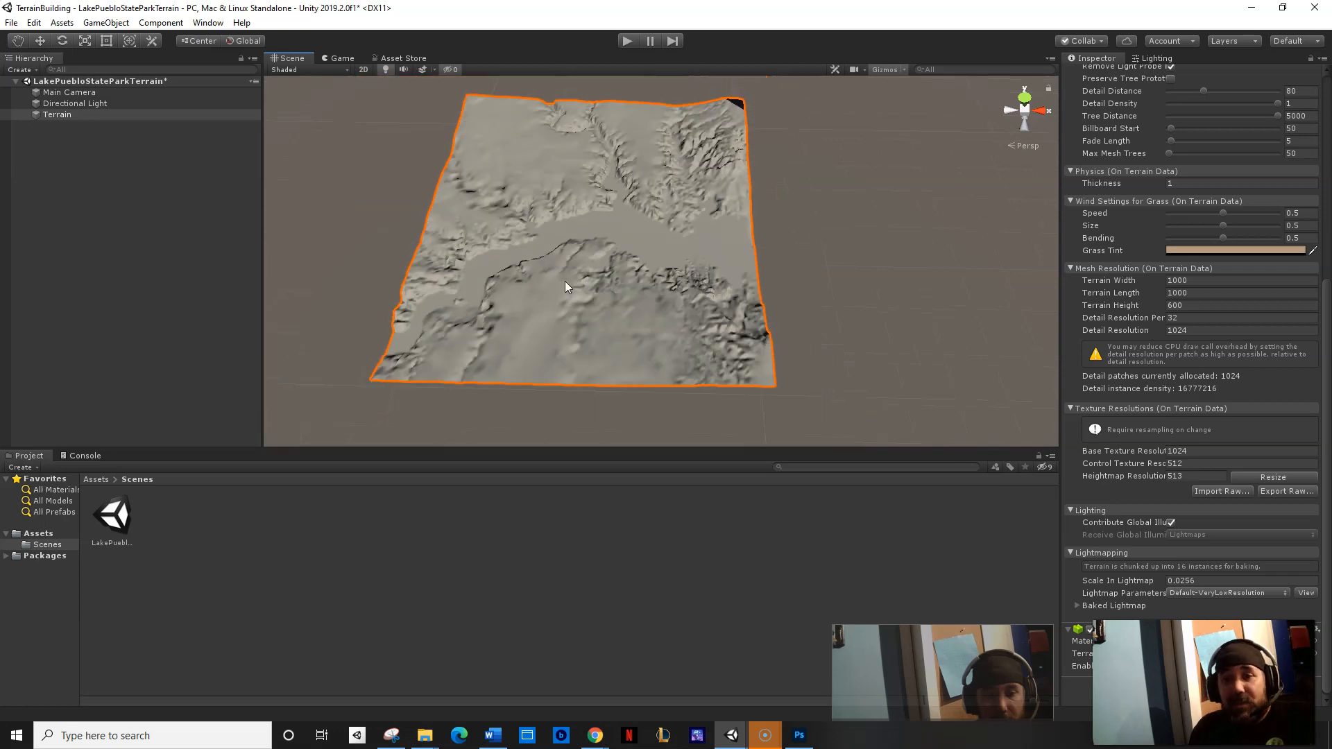
scroll(565, 281, "up", 3)
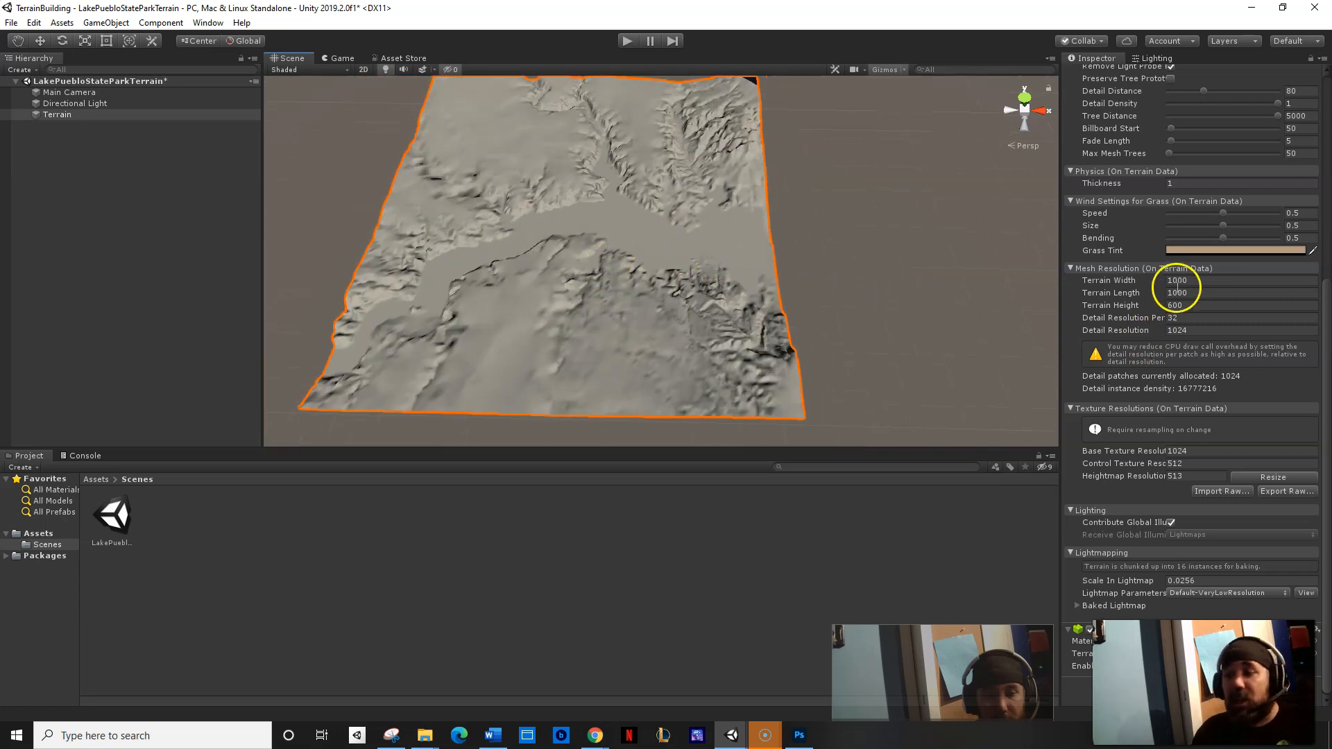
scroll(1194, 374, "up", 3)
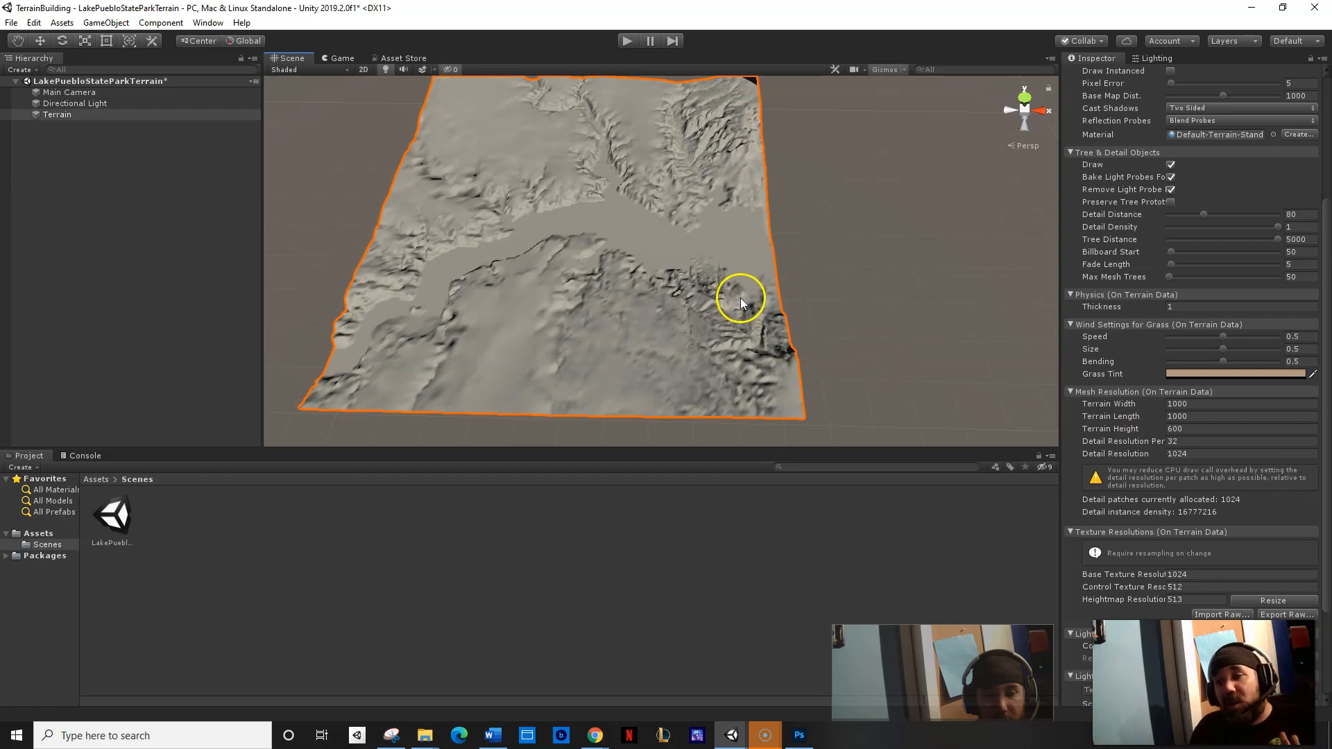
scroll(739, 322, "up", 6)
scroll(738, 322, "down", 6)
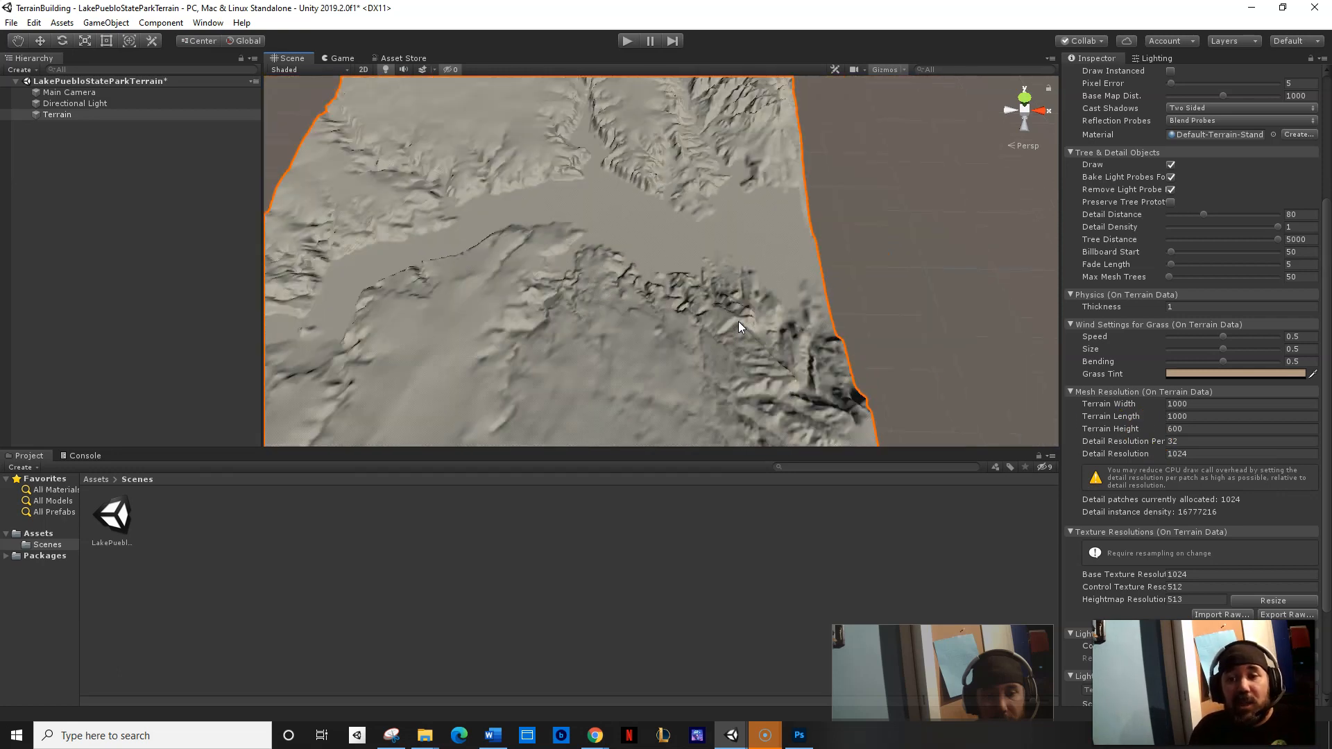
mouse_move(734, 310)
left_mouse_down("alt")
mouse_move(779, 244)
mouse_move(704, 308)
mouse_move(725, 299)
left_mouse_up("alt")
mouse_move(725, 298)
middle_mouse_down()
mouse_move(802, 328)
mouse_move(748, 294)
mouse_move(720, 313)
middle_mouse_up()
scroll(806, 321, "up", 5)
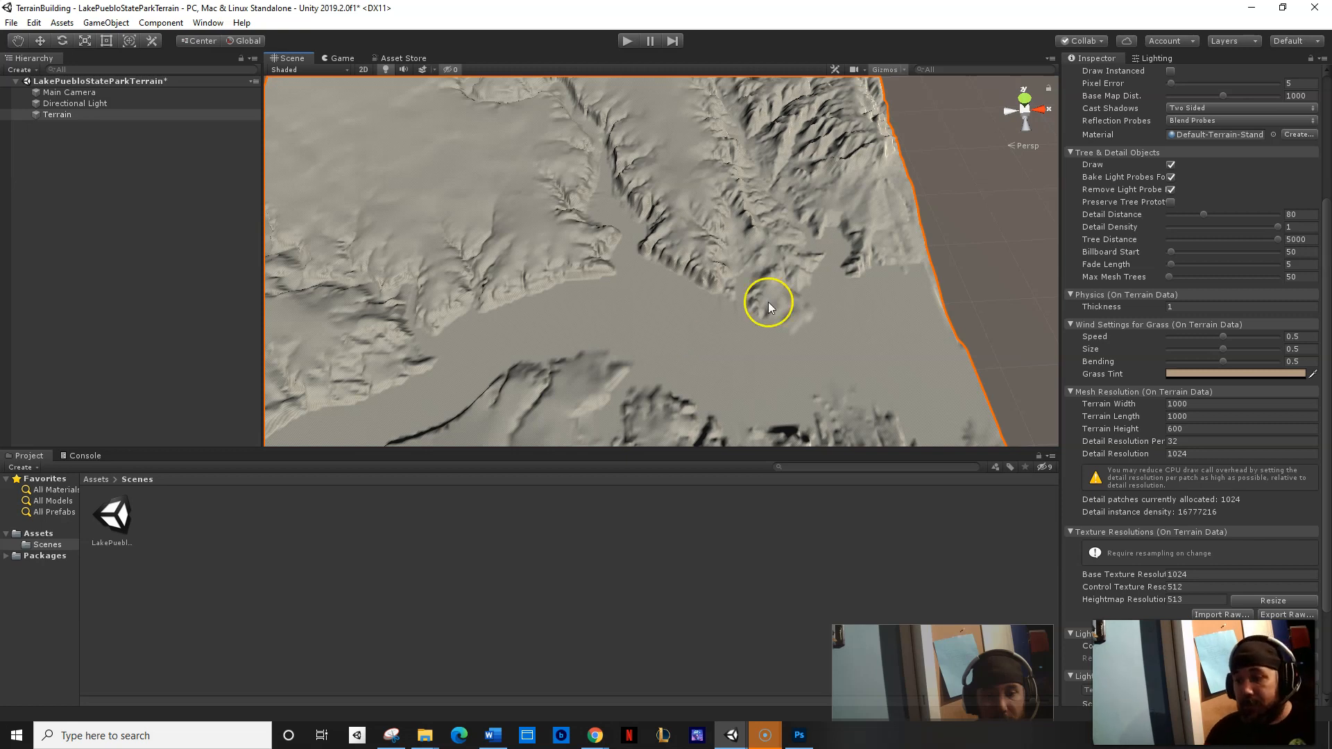
middle_click_drag(736, 297, 749, 296)
scroll(745, 288, "down", 10)
mouse_move(750, 295)
right_mouse_down()
mouse_move(750, 230)
mouse_move(788, 259)
mouse_move(735, 272)
mouse_move(766, 296)
mouse_move(757, 303)
right_mouse_up()
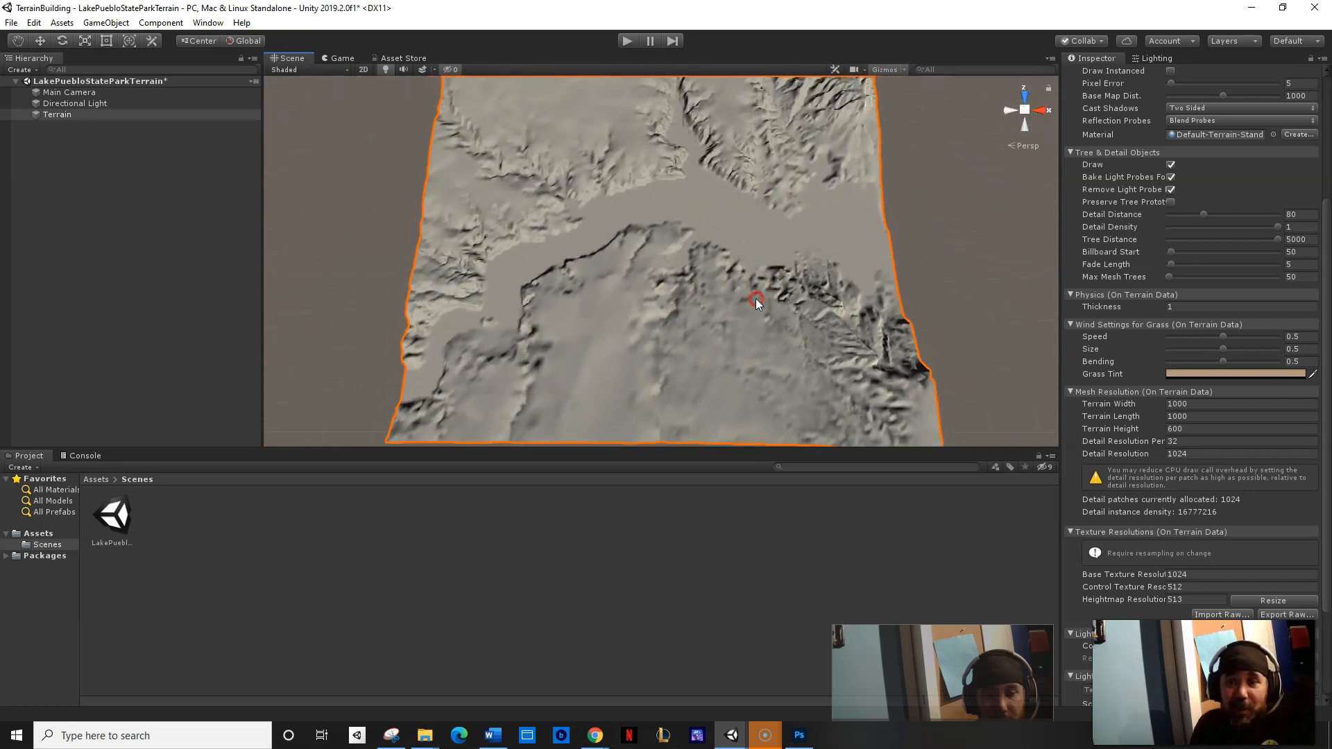
scroll(734, 304, "up", 5)
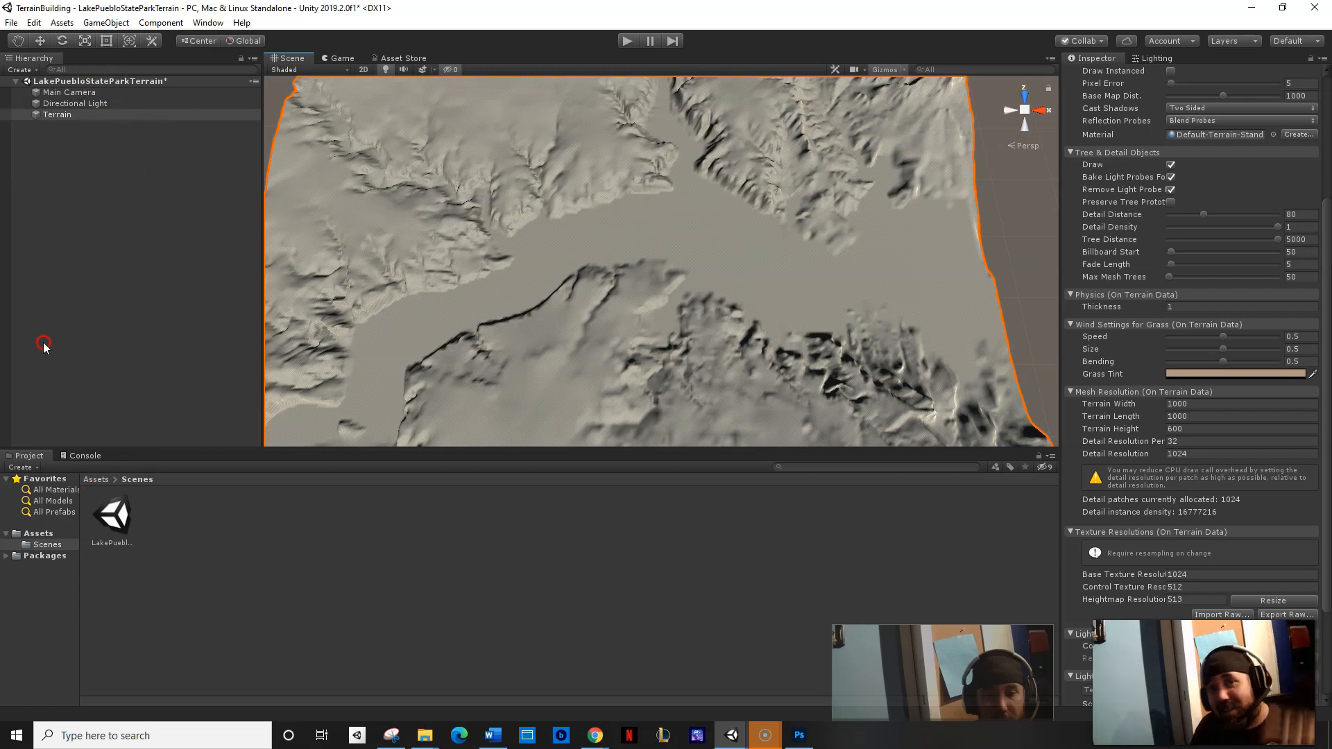
Rename the Terrain object as TerrainLakePuebloStateParkMerged.
left_click(74, 116)
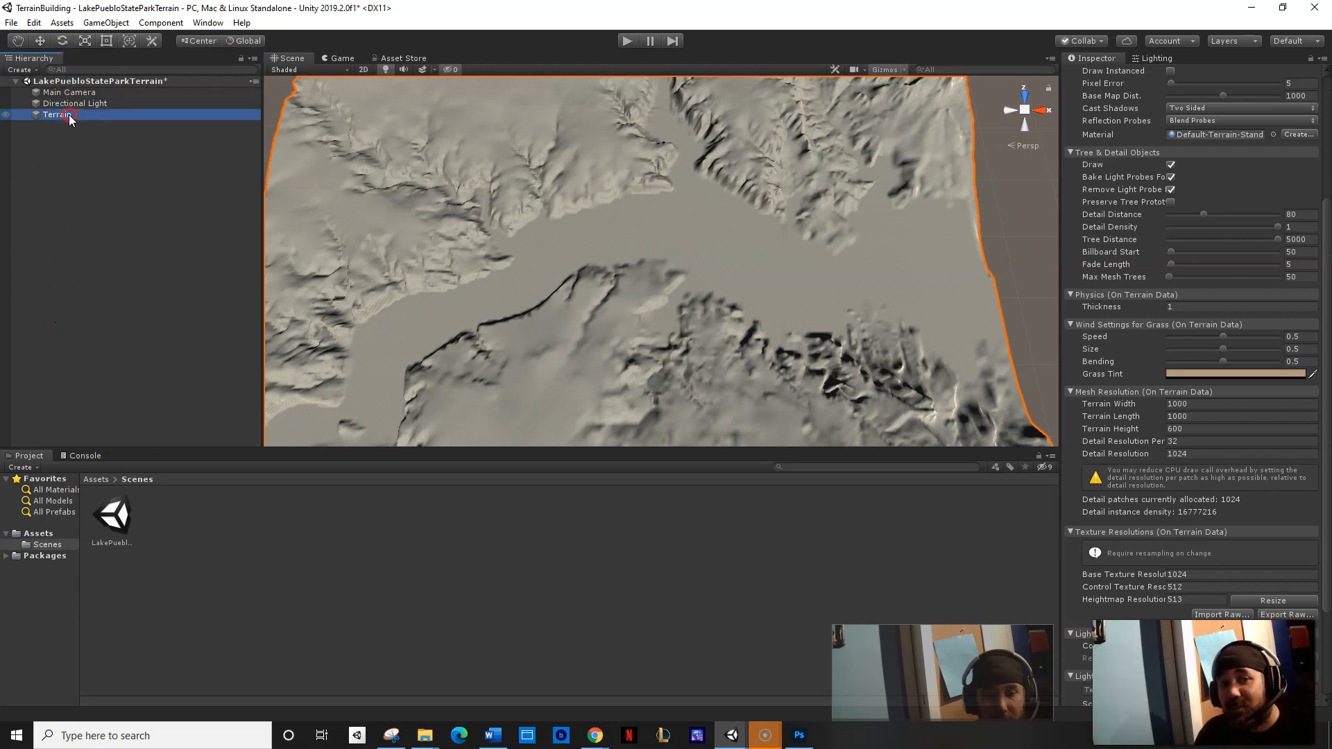
left_click(73, 116)
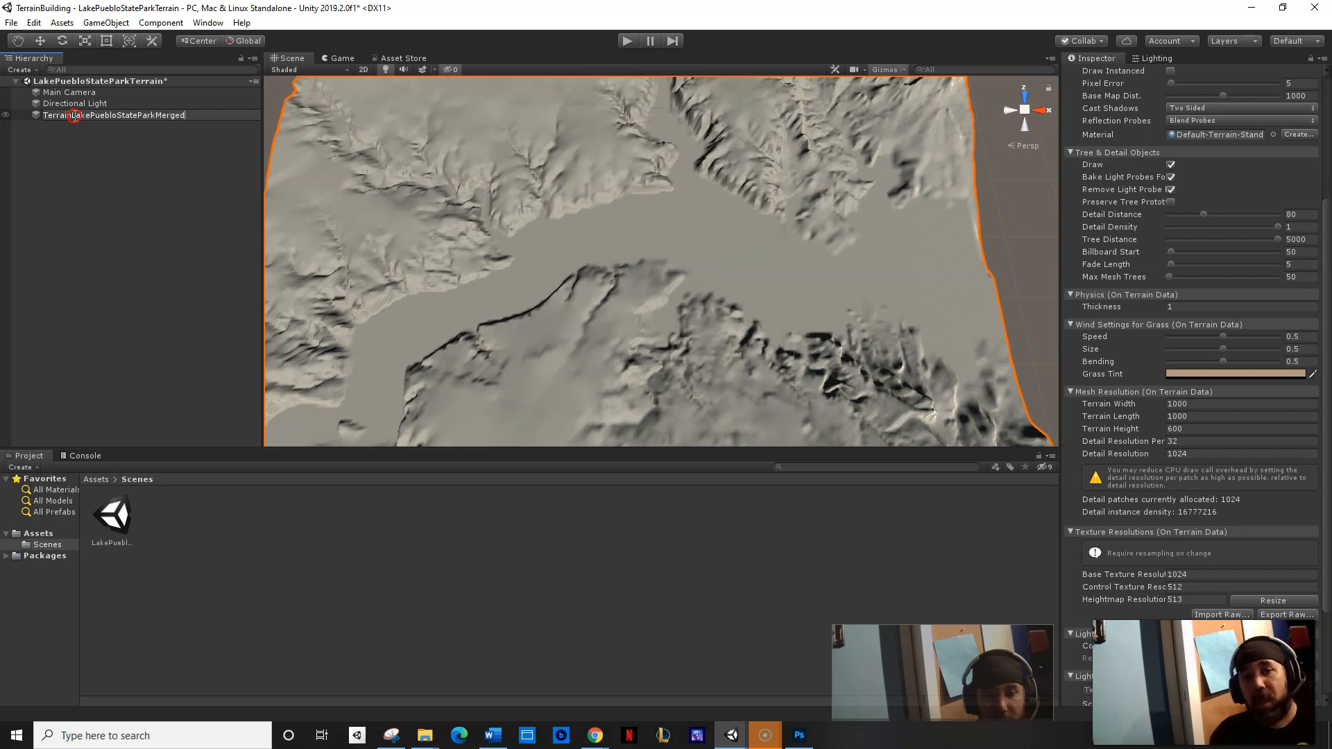
key("Return")
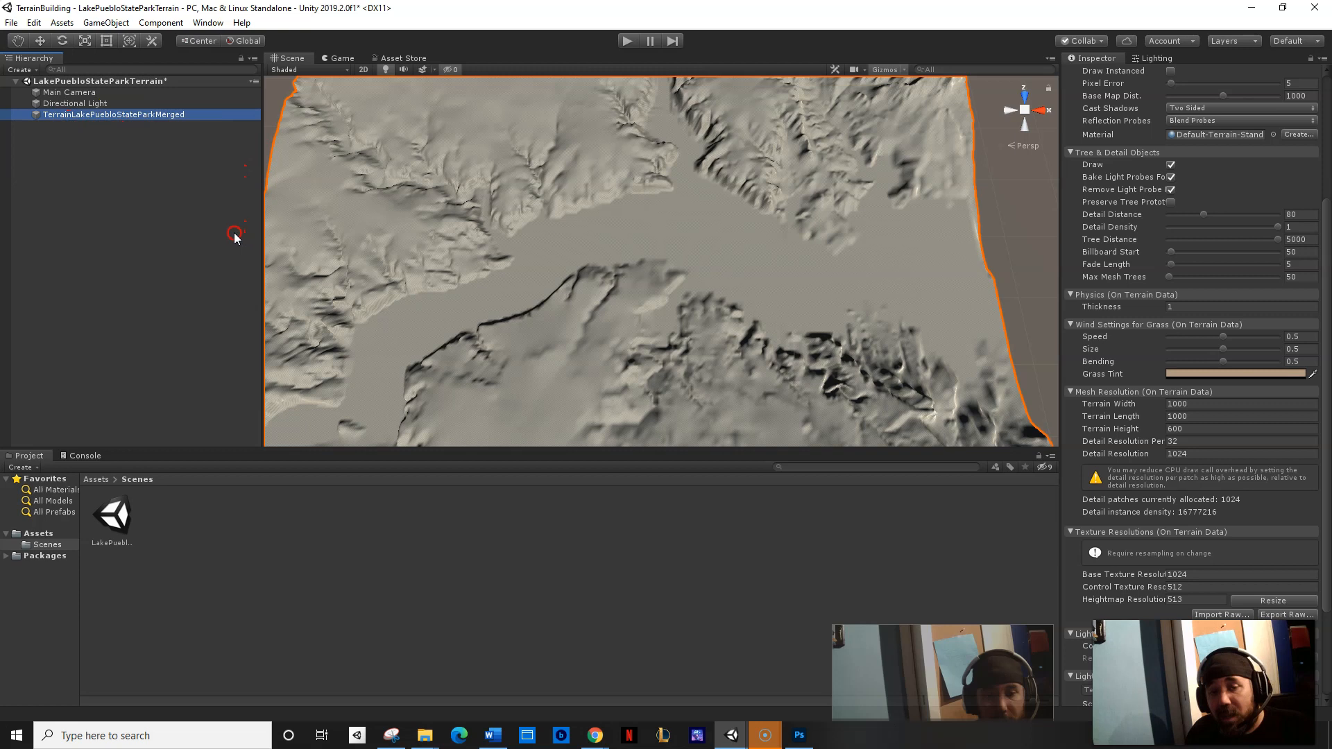
Add a second Terrain object and move it along X to about 1076, beside the first terrain.
scroll(586, 288, "down", 8)
middle_click_drag(555, 259, 514, 245)
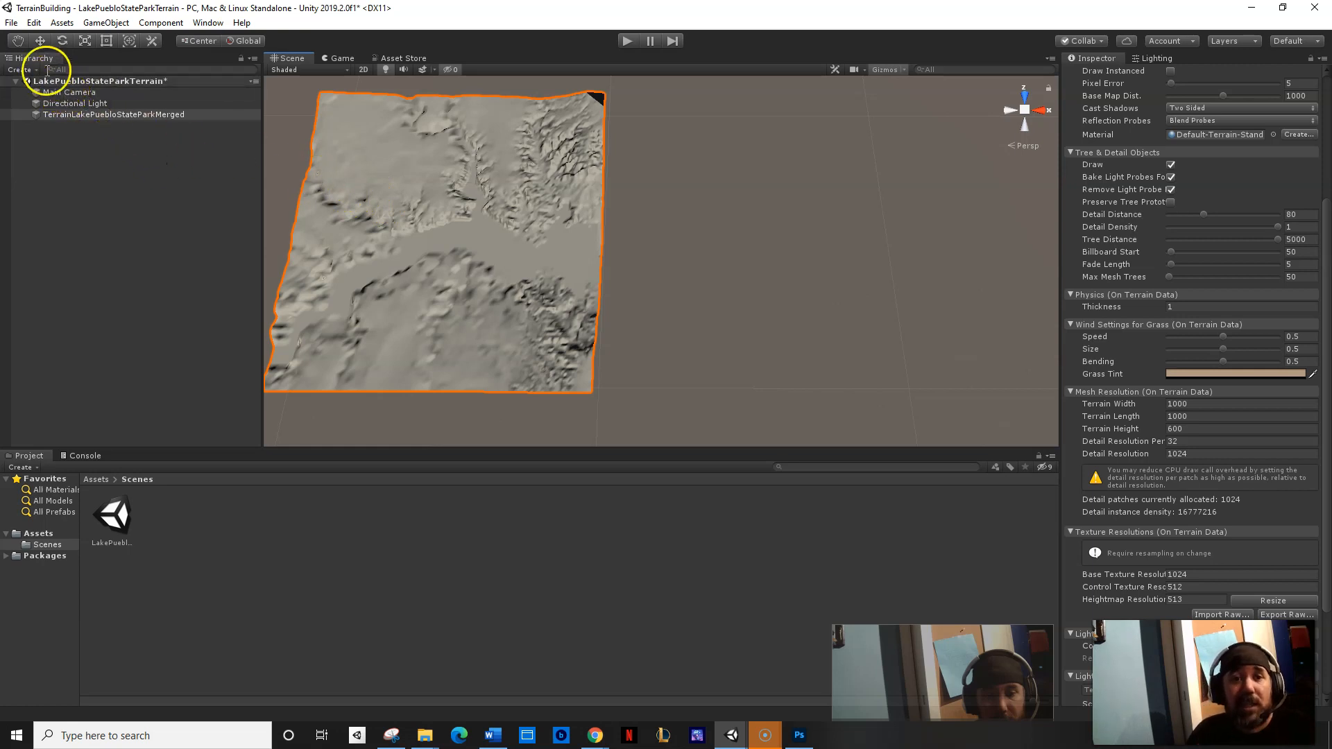
left_click(101, 24)
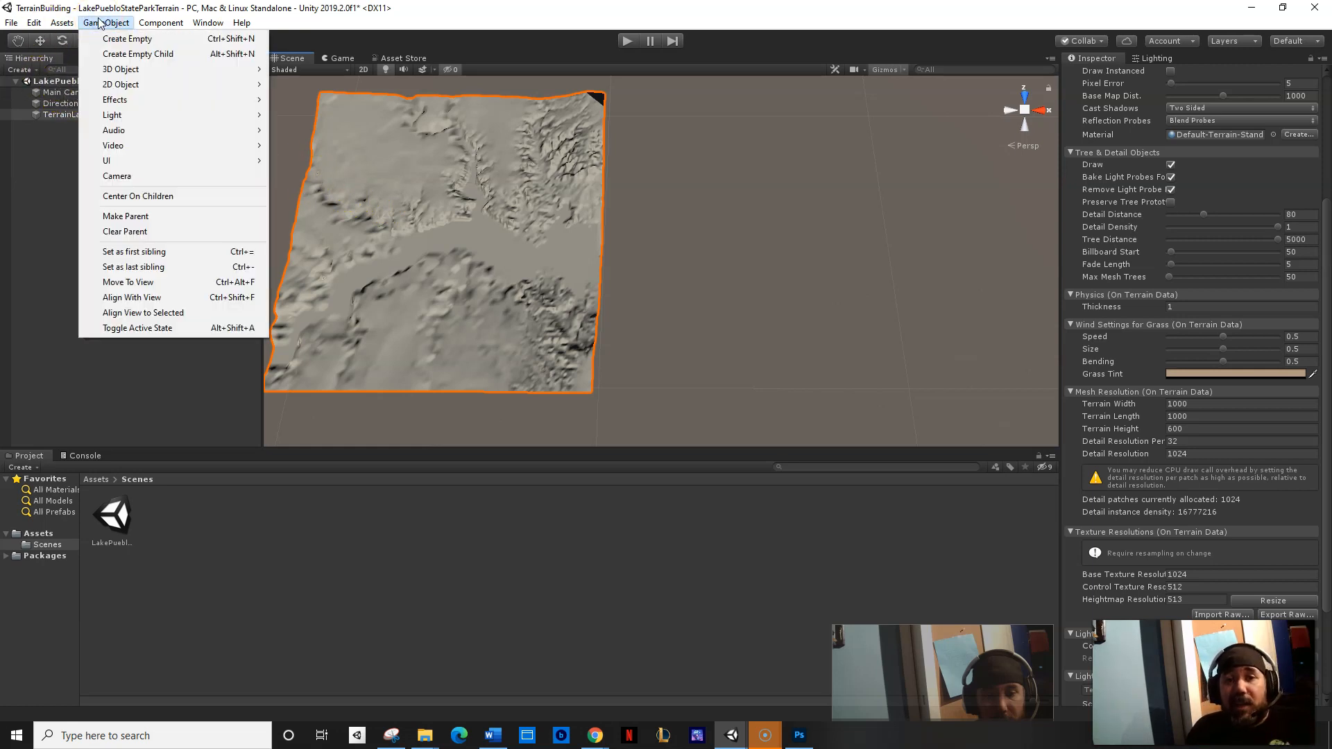
mouse_move(107, 70)
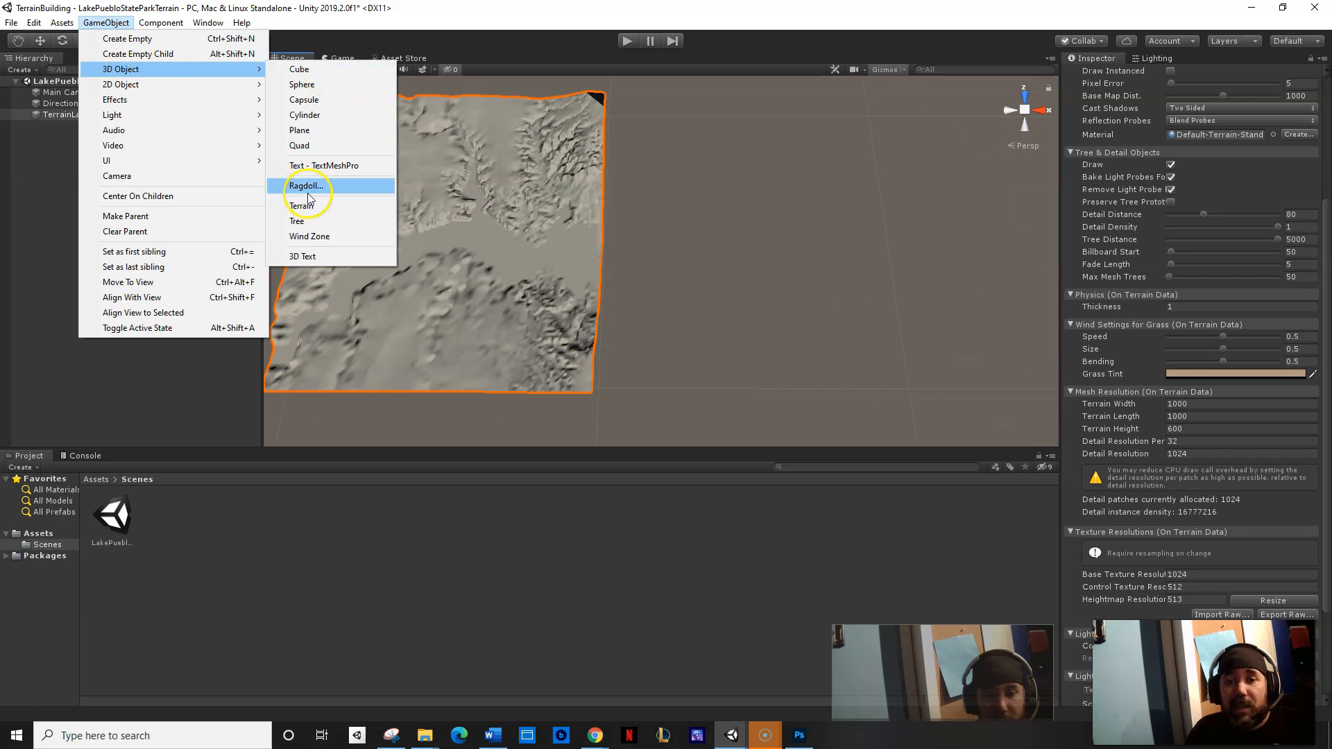
left_click(324, 209)
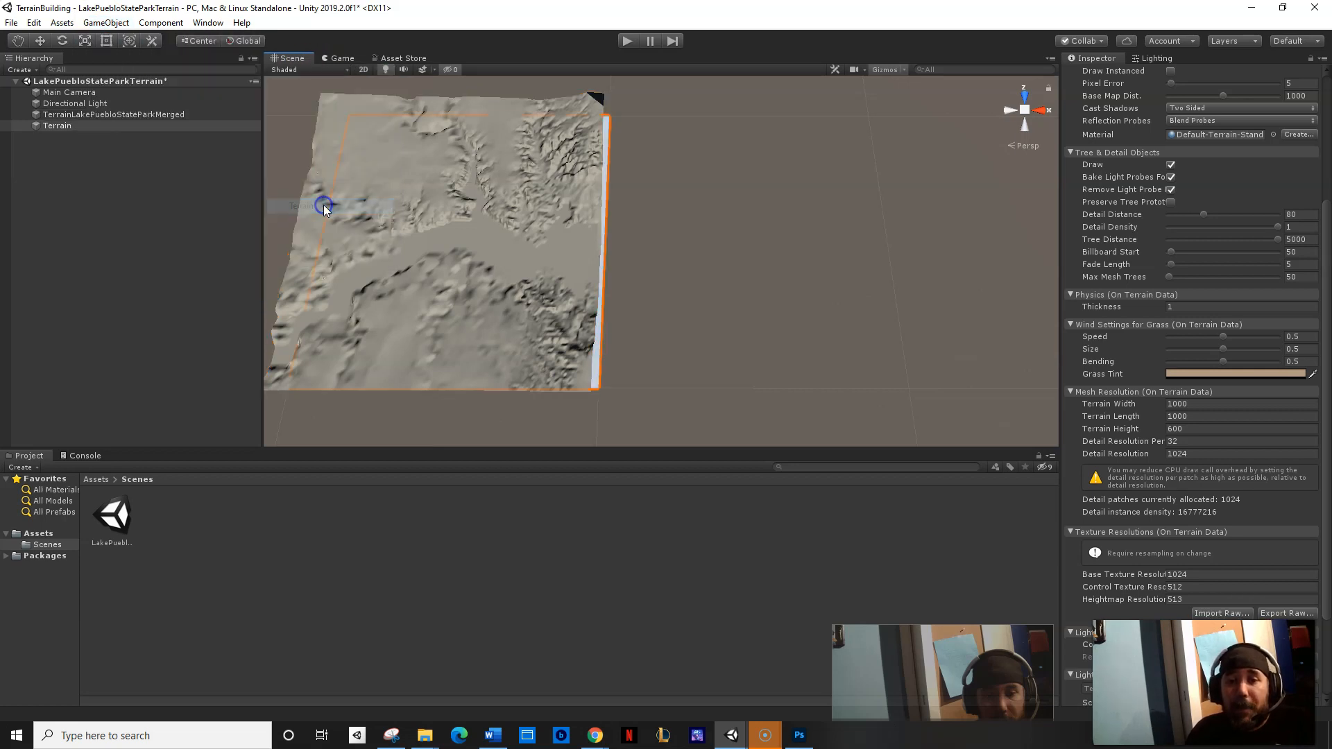
left_click(41, 40)
left_click_drag(520, 234, 823, 268)
middle_click_drag(768, 333, 759, 331)
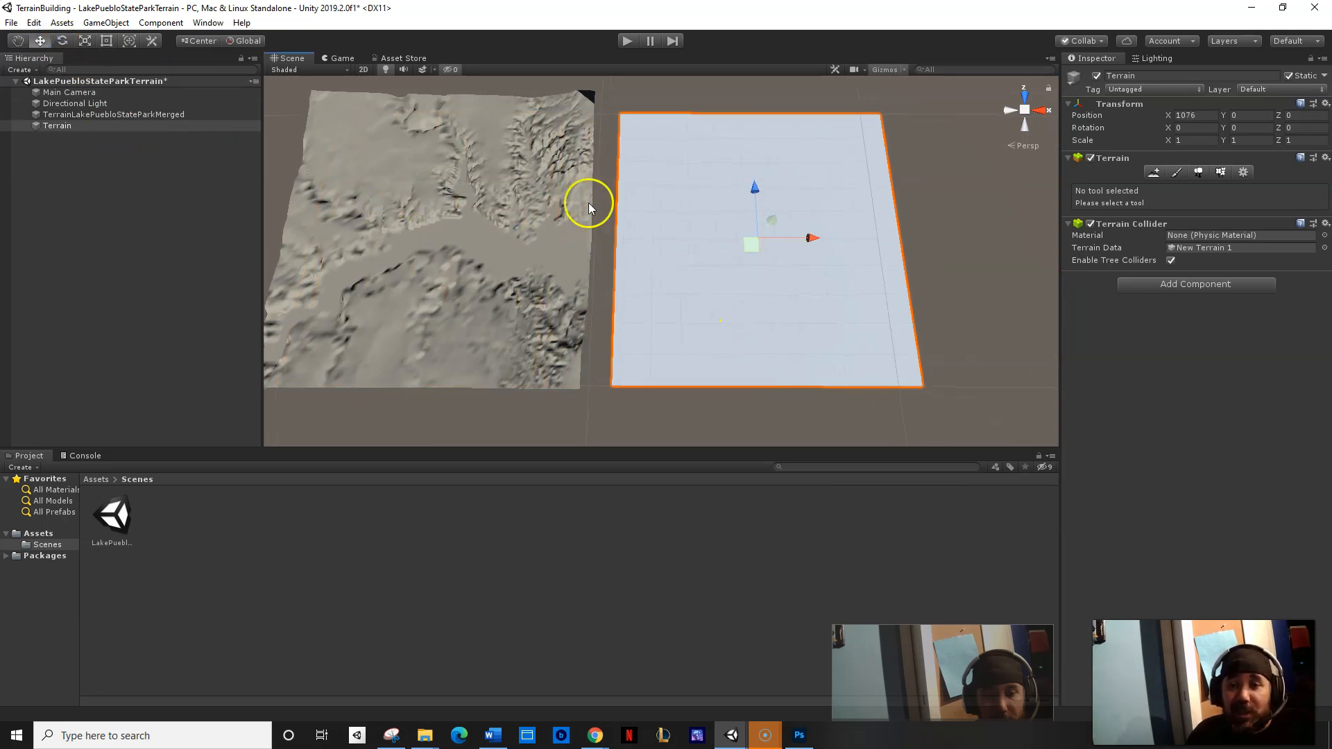
Import the raw heightmap "LakePuebloStatePark Height Map (Merged) HigherContrast" into the new terrain with the default import settings.
left_click(1248, 173)
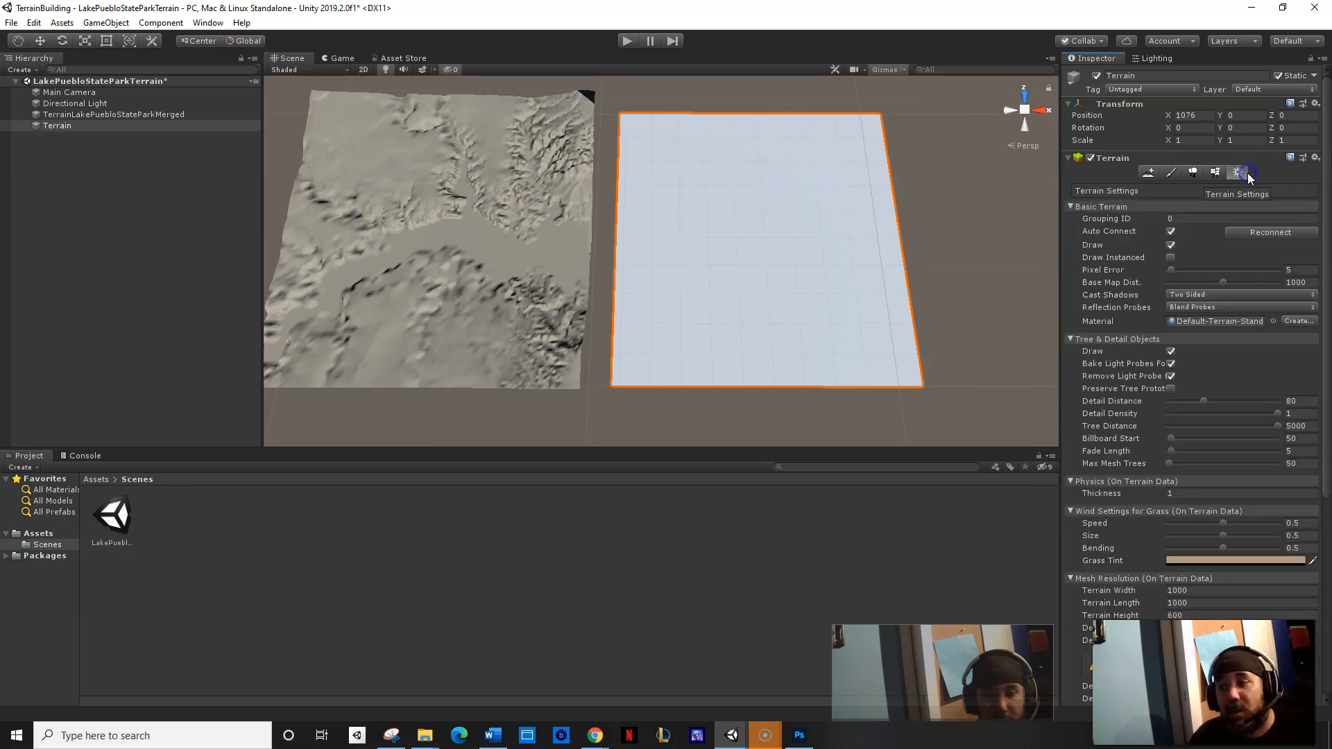
scroll(1159, 386, "down", 10)
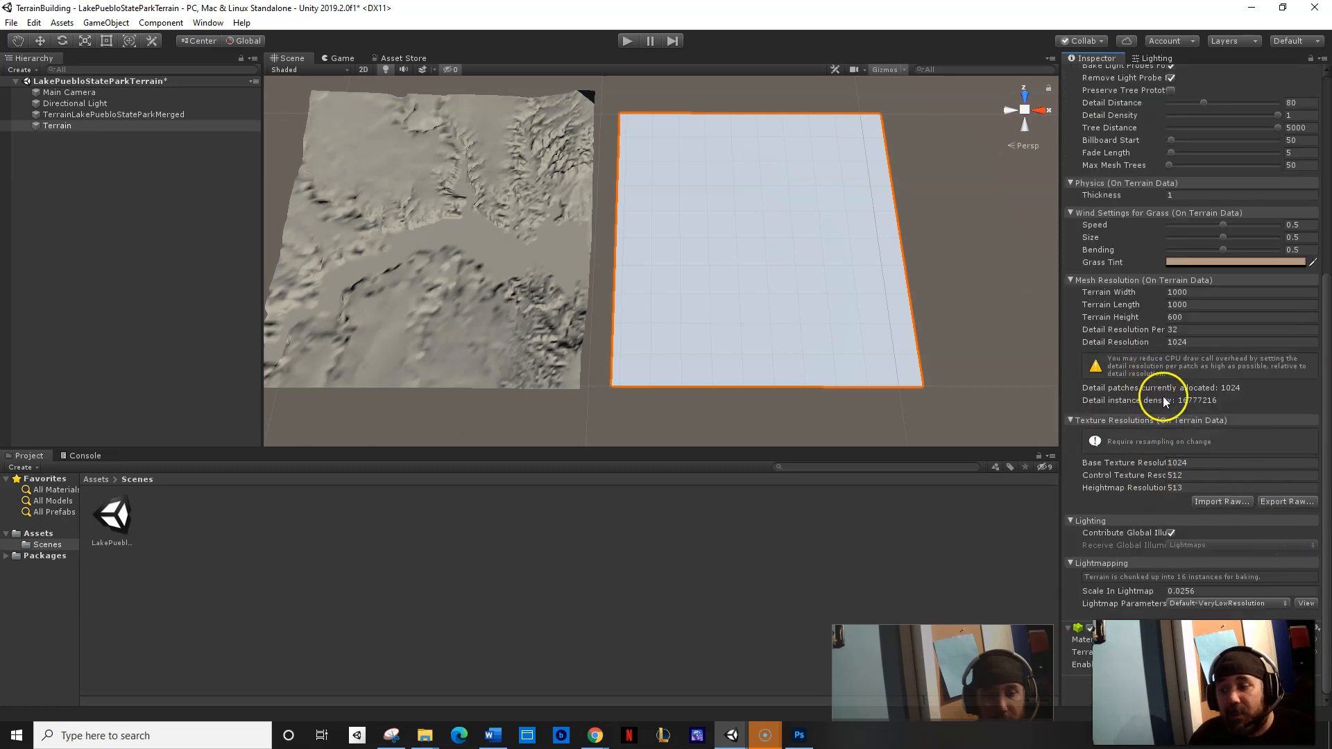
left_click(1218, 503)
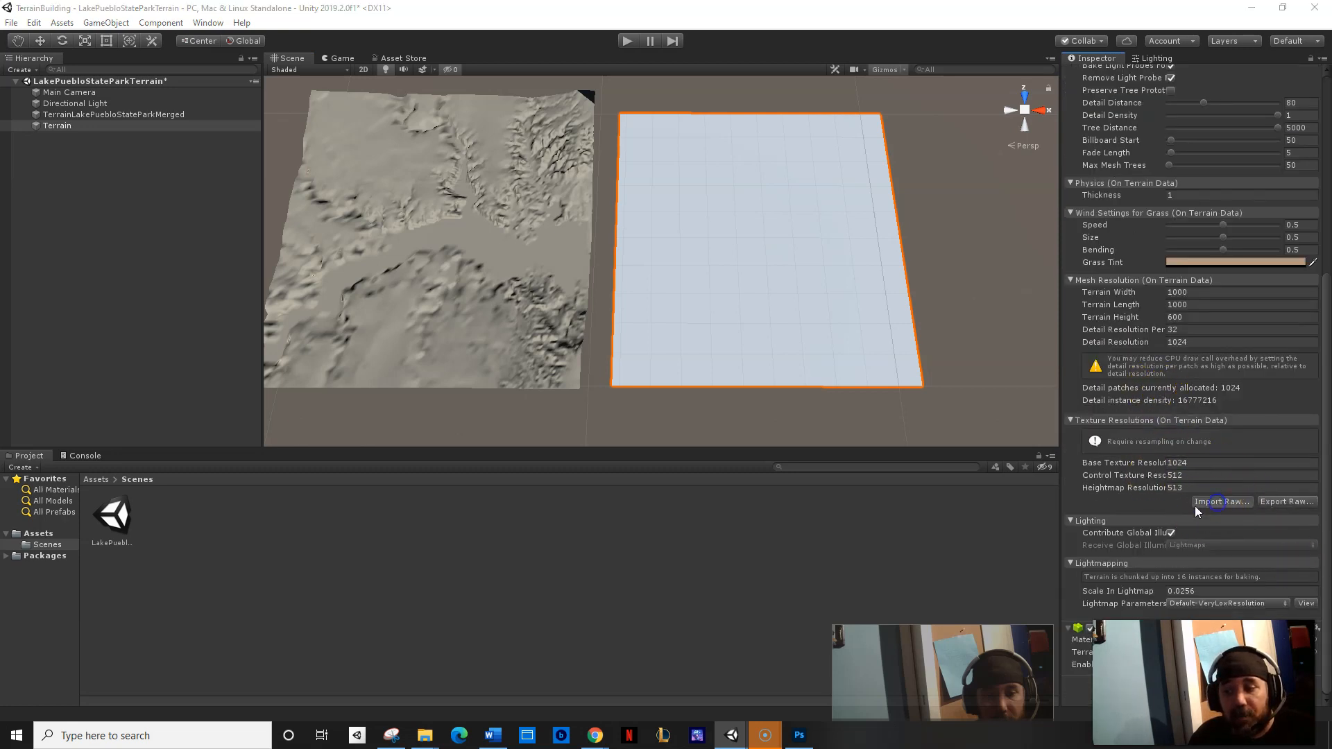
left_click(180, 140)
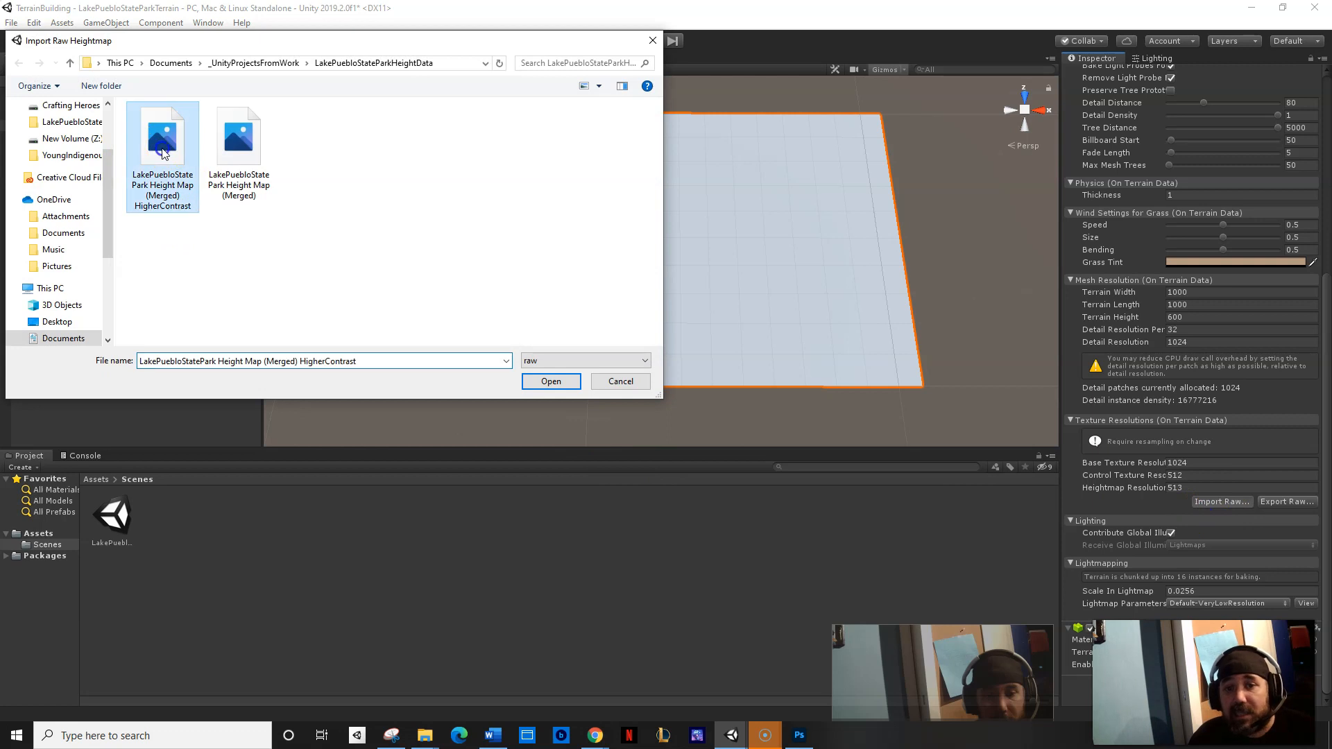
left_click(551, 381)
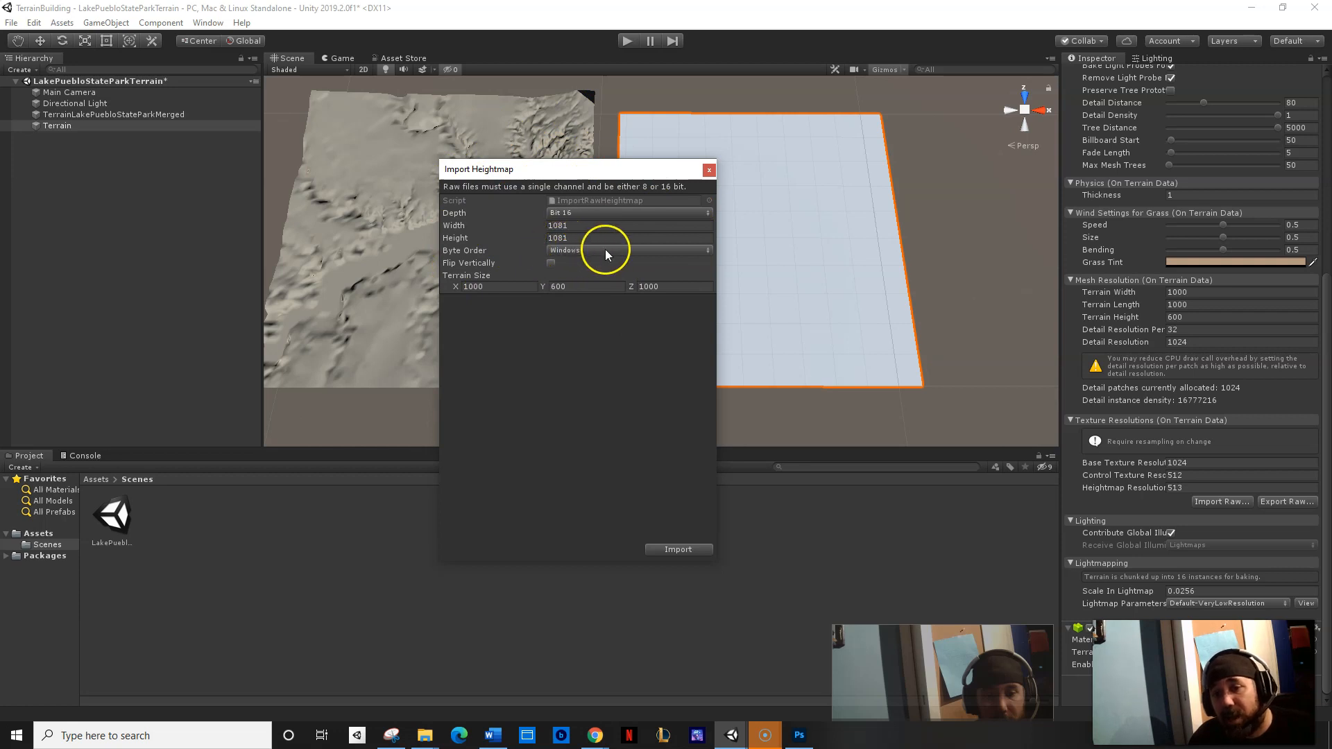
left_click(677, 549)
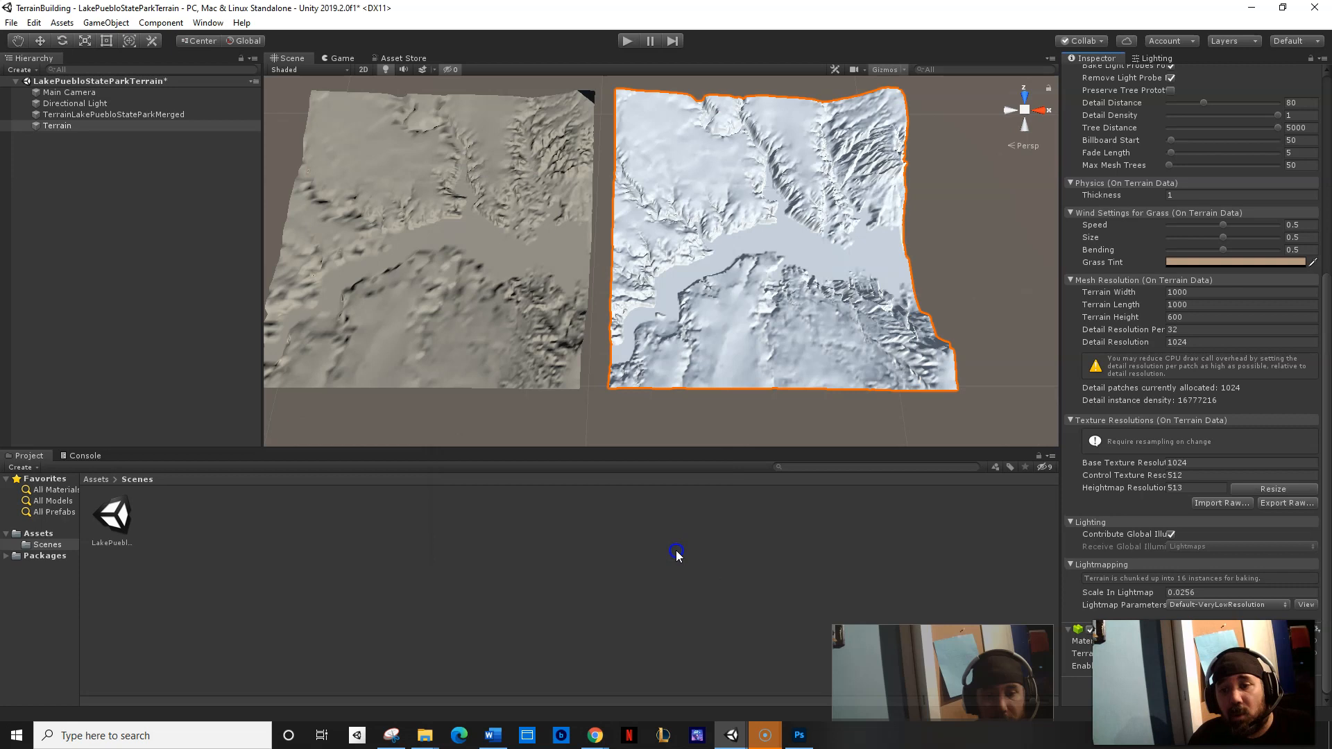
Compare the relief of the higher-contrast terrain with the first terrain from high and low viewing angles.
right_click_drag(715, 338, 711, 248)
scroll(704, 330, "down", 5)
scroll(714, 309, "up", 10)
mouse_move(711, 247)
middle_mouse_down()
mouse_move(752, 259)
mouse_move(710, 276)
mouse_move(713, 237)
mouse_move(708, 262)
middle_mouse_up()
scroll(709, 275, "down", 2)
right_click_drag(697, 251, 697, 267)
middle_click_drag(698, 268, 707, 285)
right_click_drag(707, 285, 740, 339)
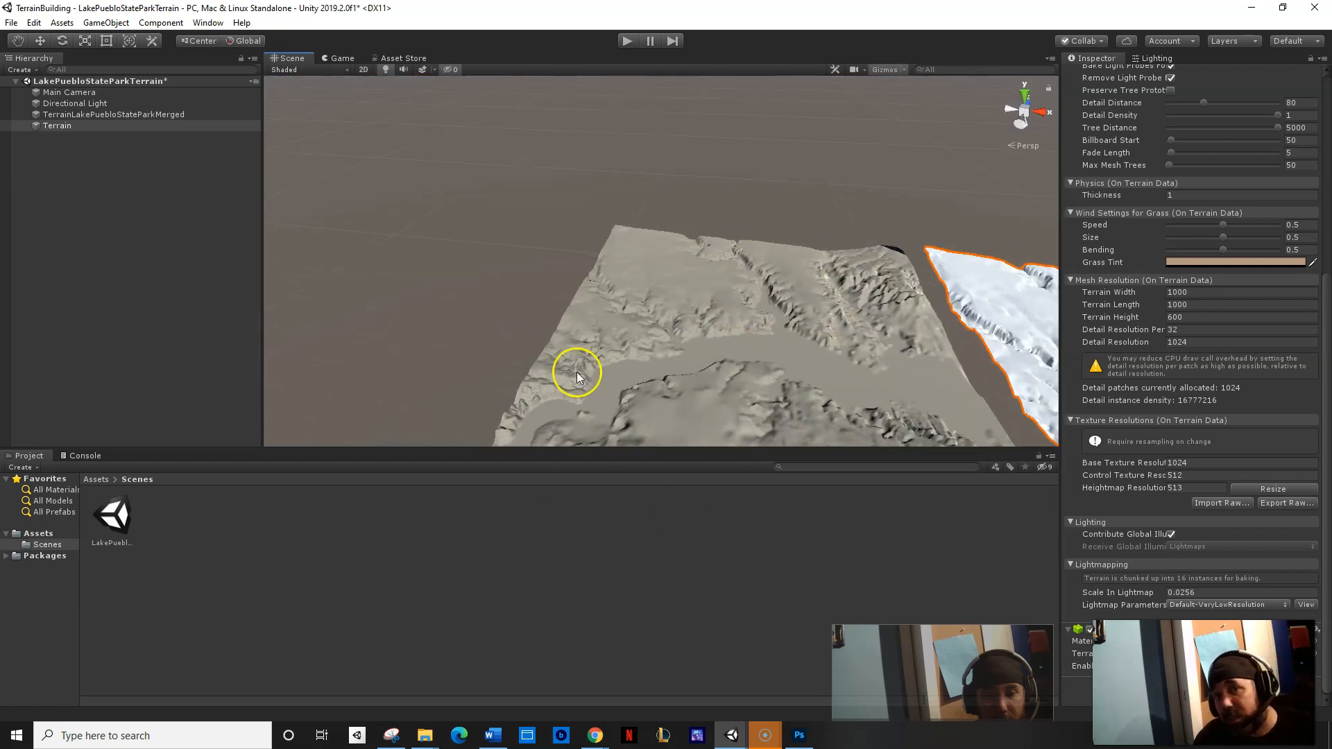
scroll(752, 327, "up", 5)
right_click_drag(621, 258, 682, 187)
scroll(681, 187, "up", 5)
scroll(681, 185, "up", 5)
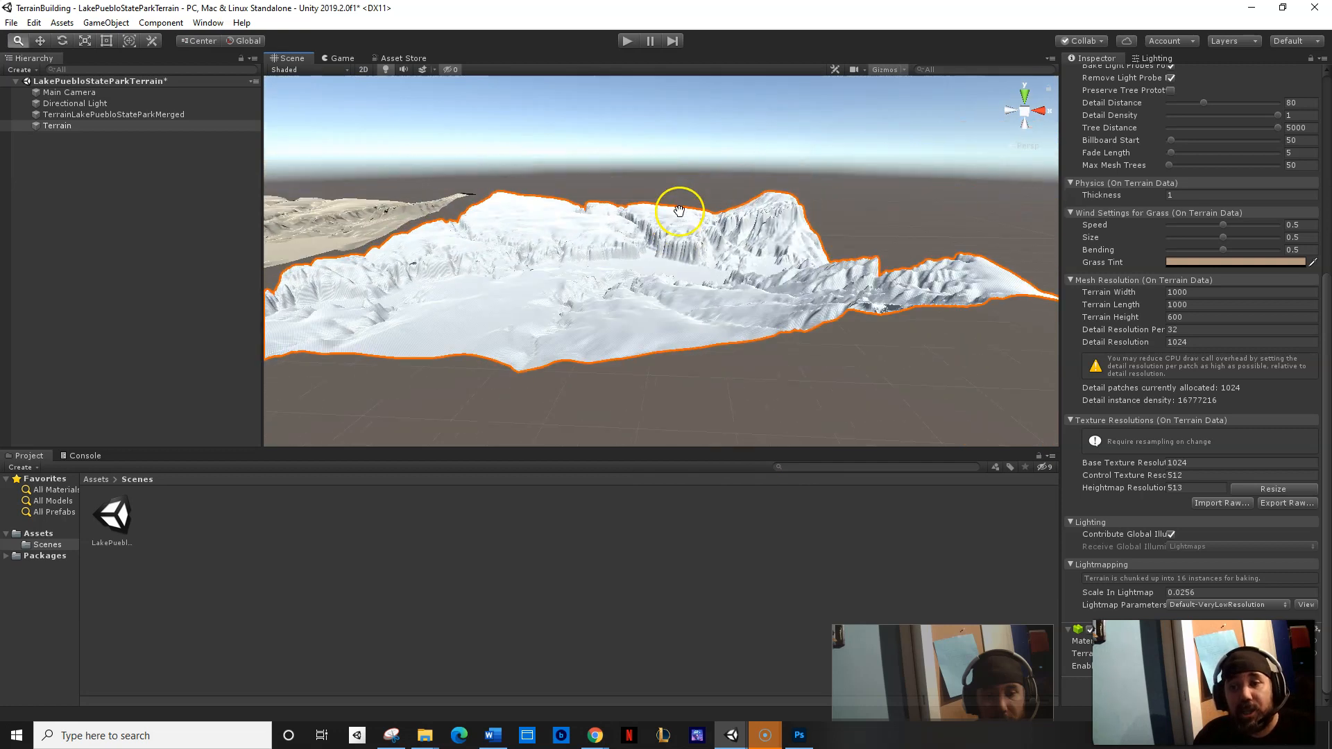
Examine the higher-contrast terrain's river canyon and cliffs up close, and view both terrains side by side.
left_click_drag(660, 297, 727, 252, "alt")
scroll(727, 254, "up", 6)
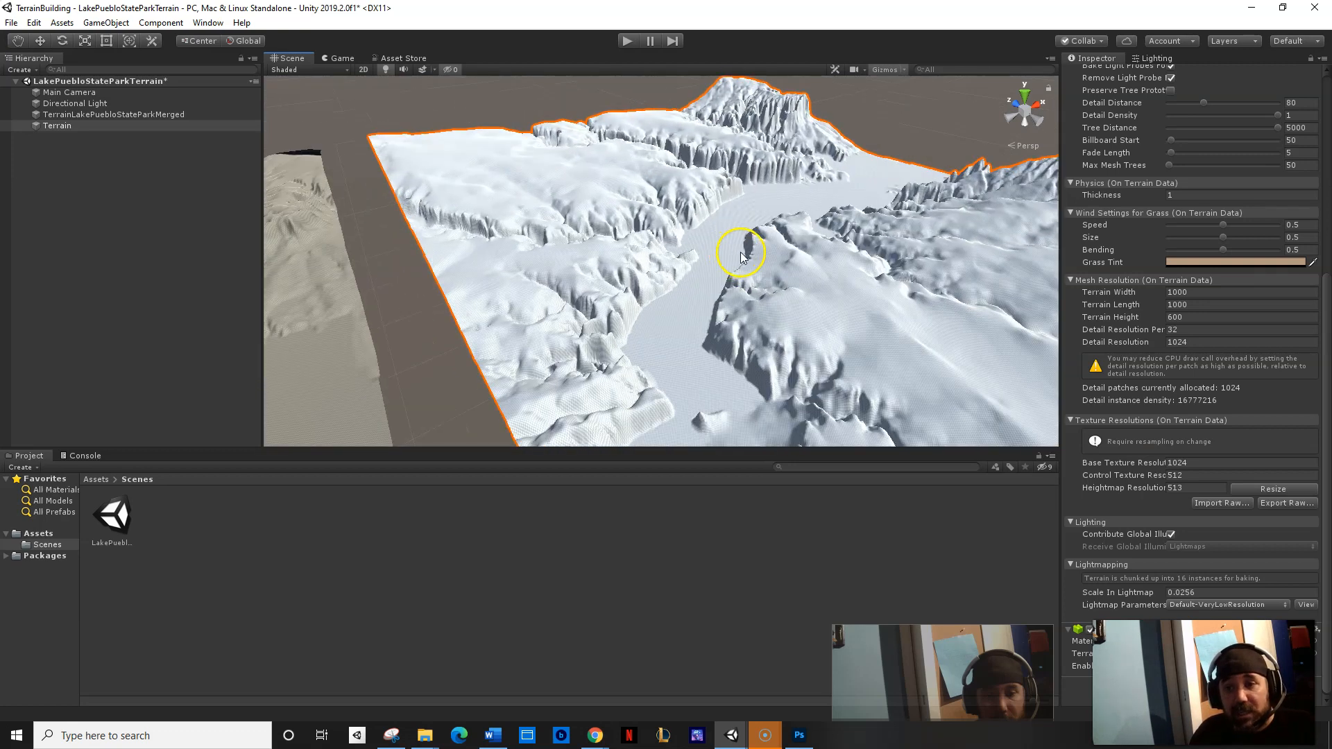
middle_click_drag(746, 259, 684, 304)
scroll(621, 321, "up", 5)
scroll(628, 316, "up", 6)
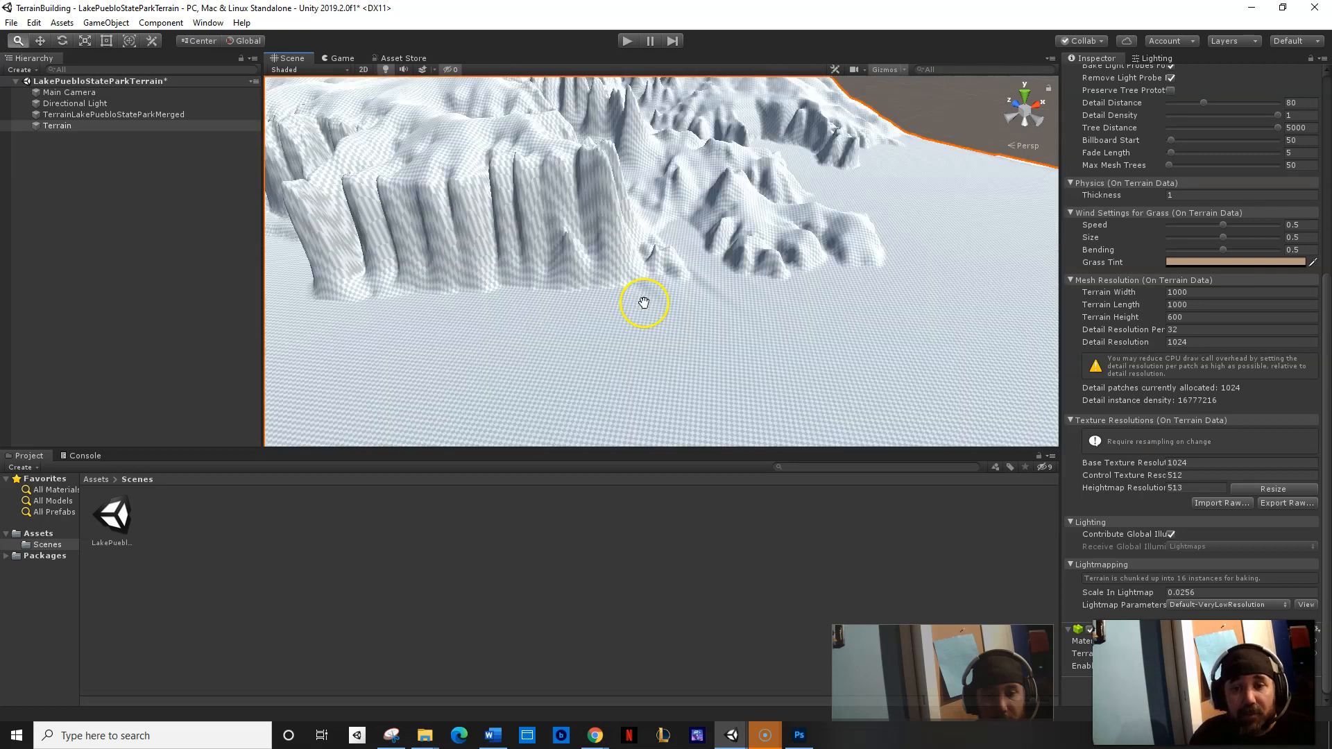
left_click_drag(689, 318, 525, 309, "alt")
scroll(525, 308, "down", 5)
middle_click_drag(526, 312, 687, 325)
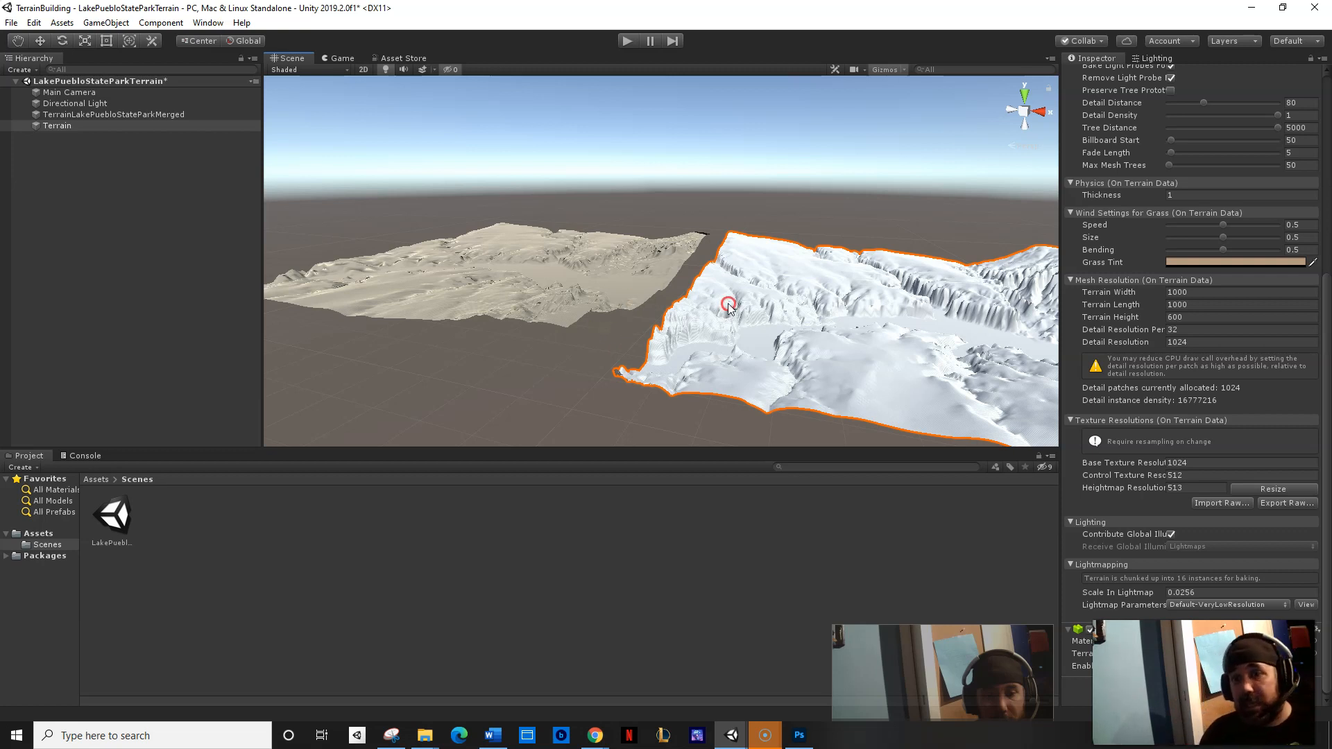
scroll(722, 300, "down", 1)
left_click_drag(596, 265, 693, 276, "alt")
middle_click_drag(693, 277, 783, 308)
mouse_move(783, 304)
right_mouse_down()
mouse_move(749, 309)
mouse_move(761, 318)
right_mouse_up()
middle_click_drag(761, 318, 744, 309)
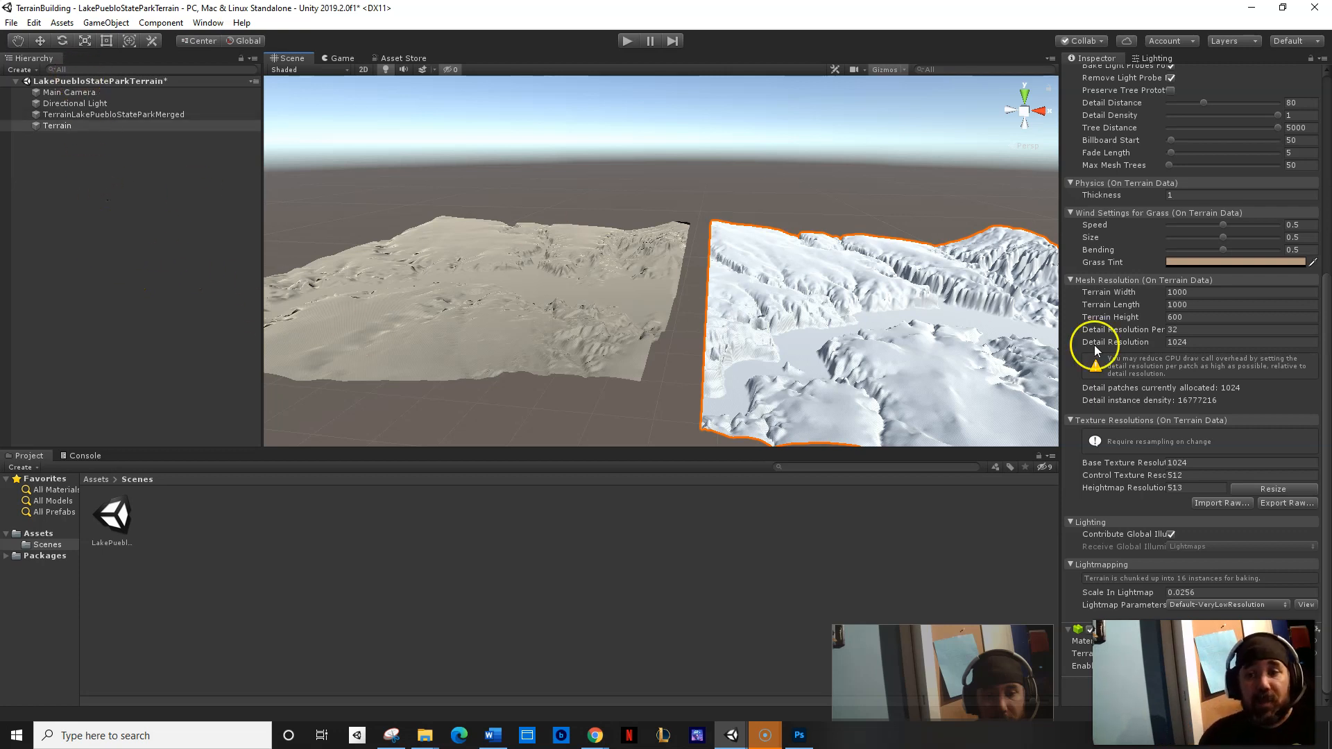
Rename the second Terrain object as TerrainLakePuebloStateParkMergedHIGHCONTRAST.
left_click(75, 128)
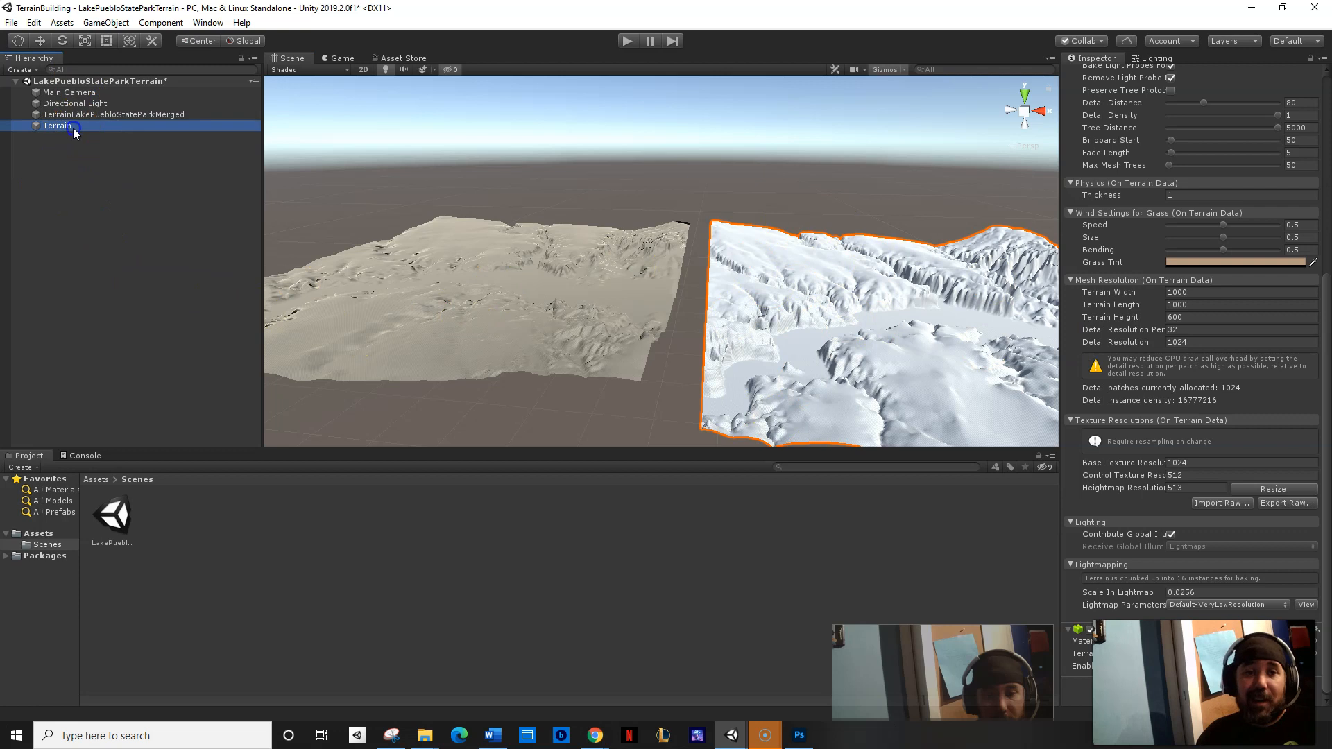
left_click(73, 128)
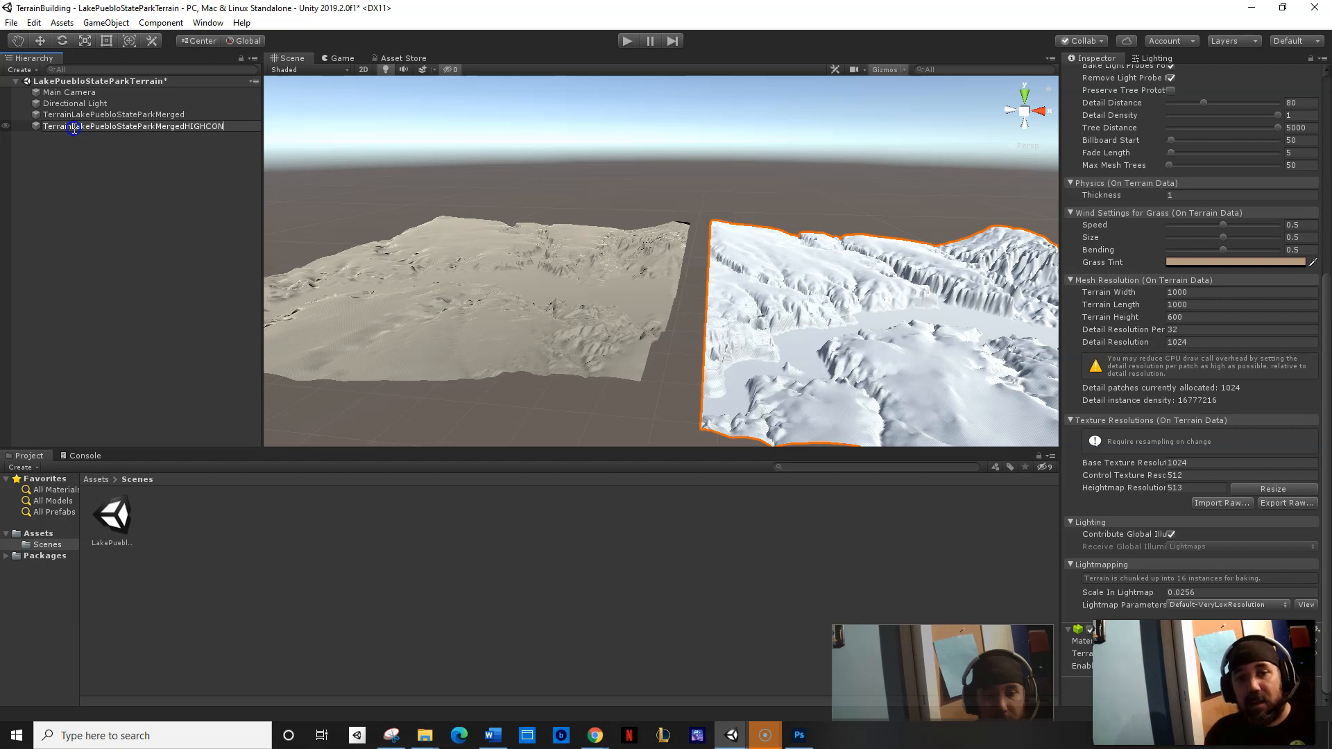
key("Return")
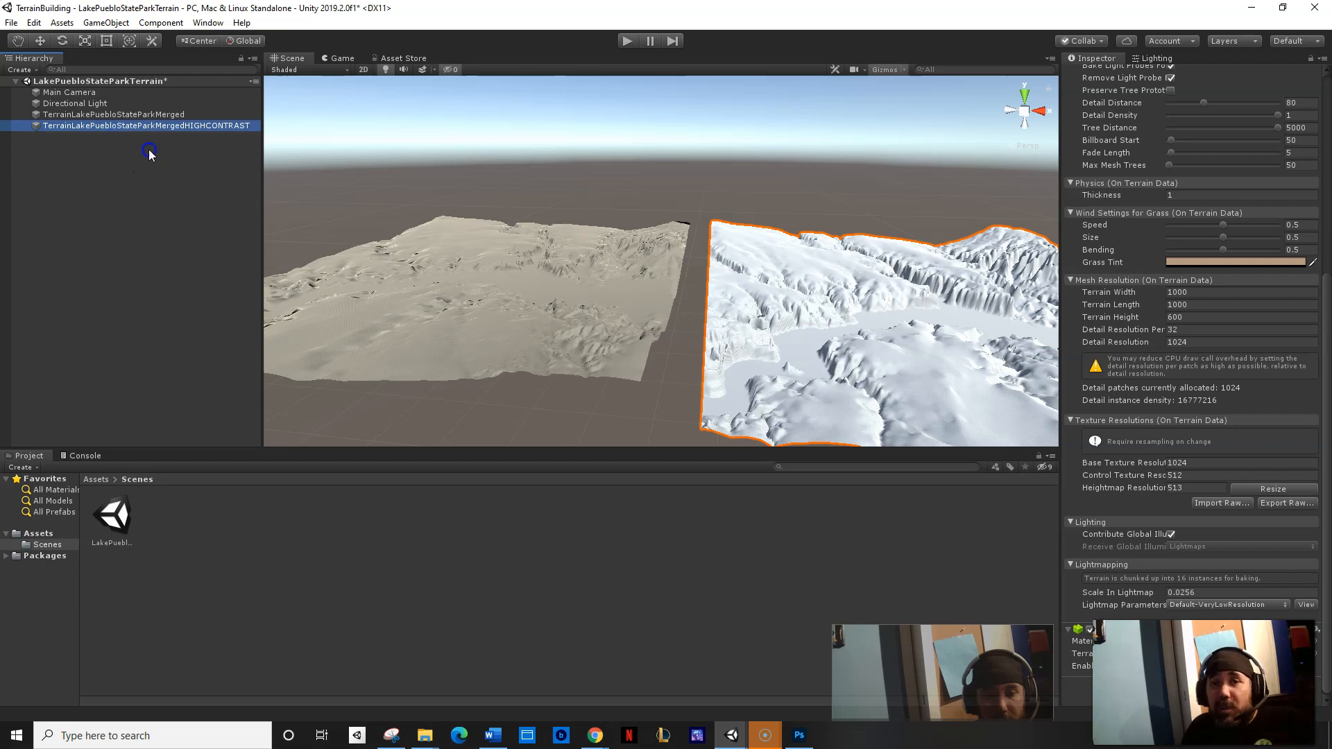
left_click(128, 150)
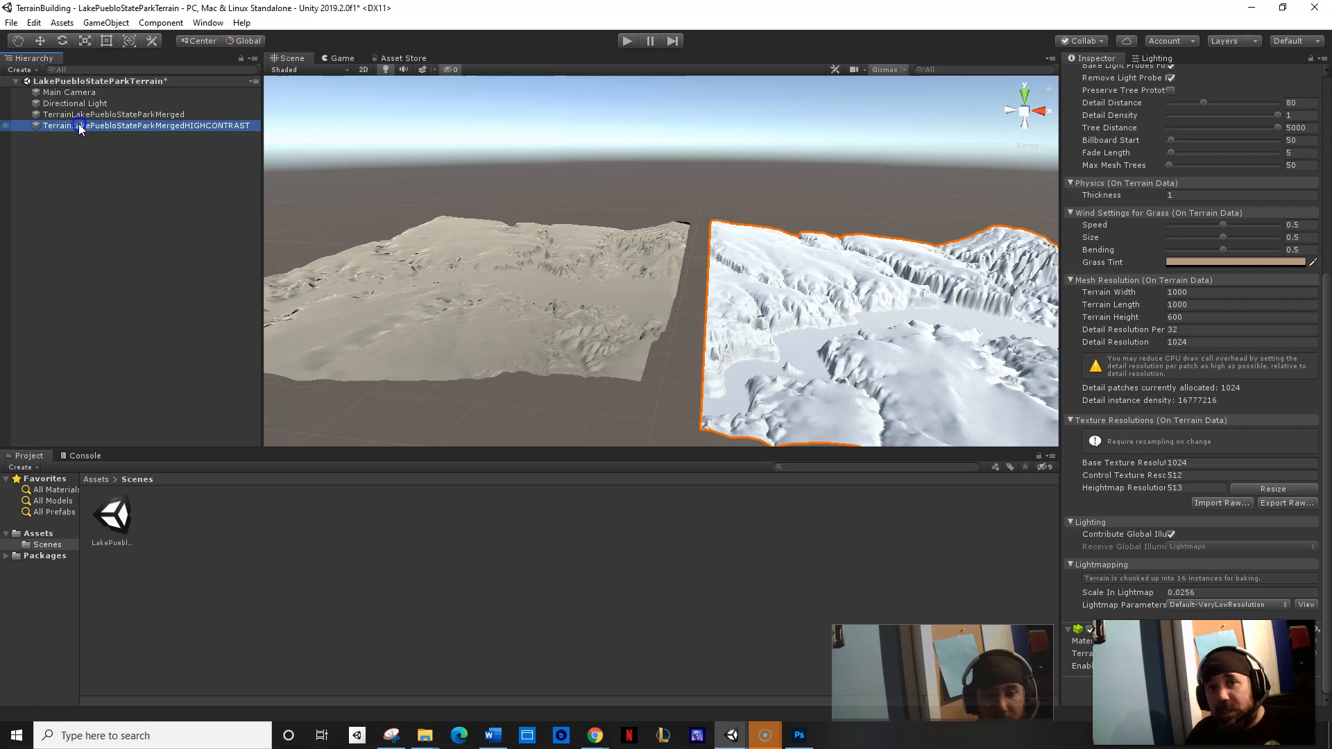
left_click(98, 170)
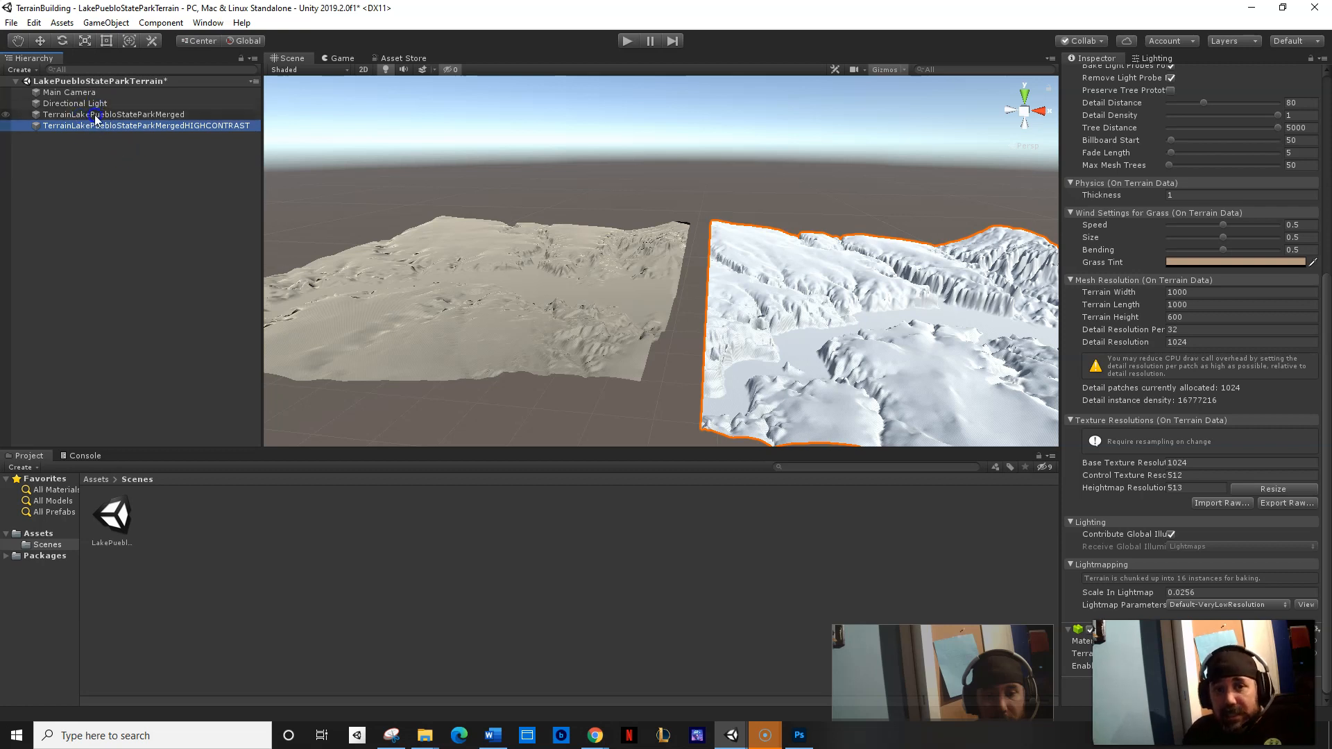
left_click(92, 320)
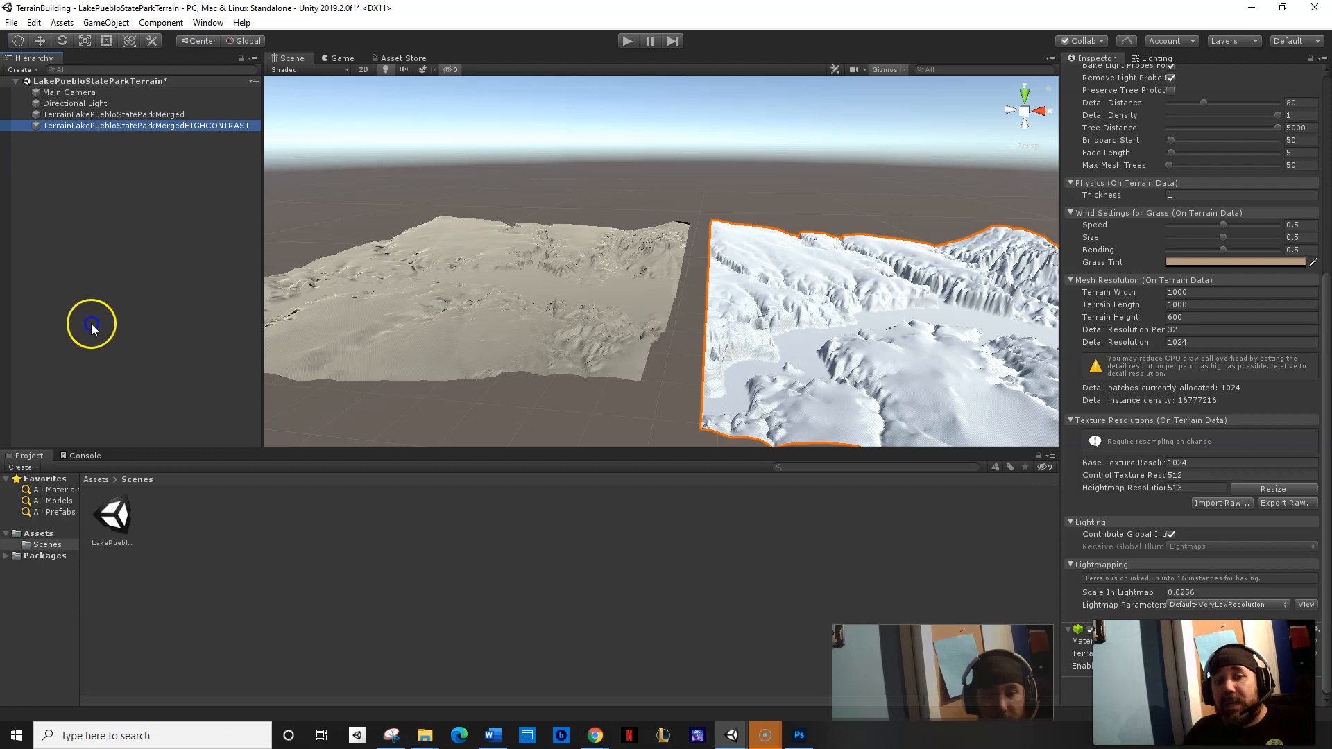
Create prefabs of TerrainLakePuebloStateParkMerged and TerrainLakePuebloStateParkMergedHIGHCONTRAST in the project's root Assets folder.
left_click(97, 479)
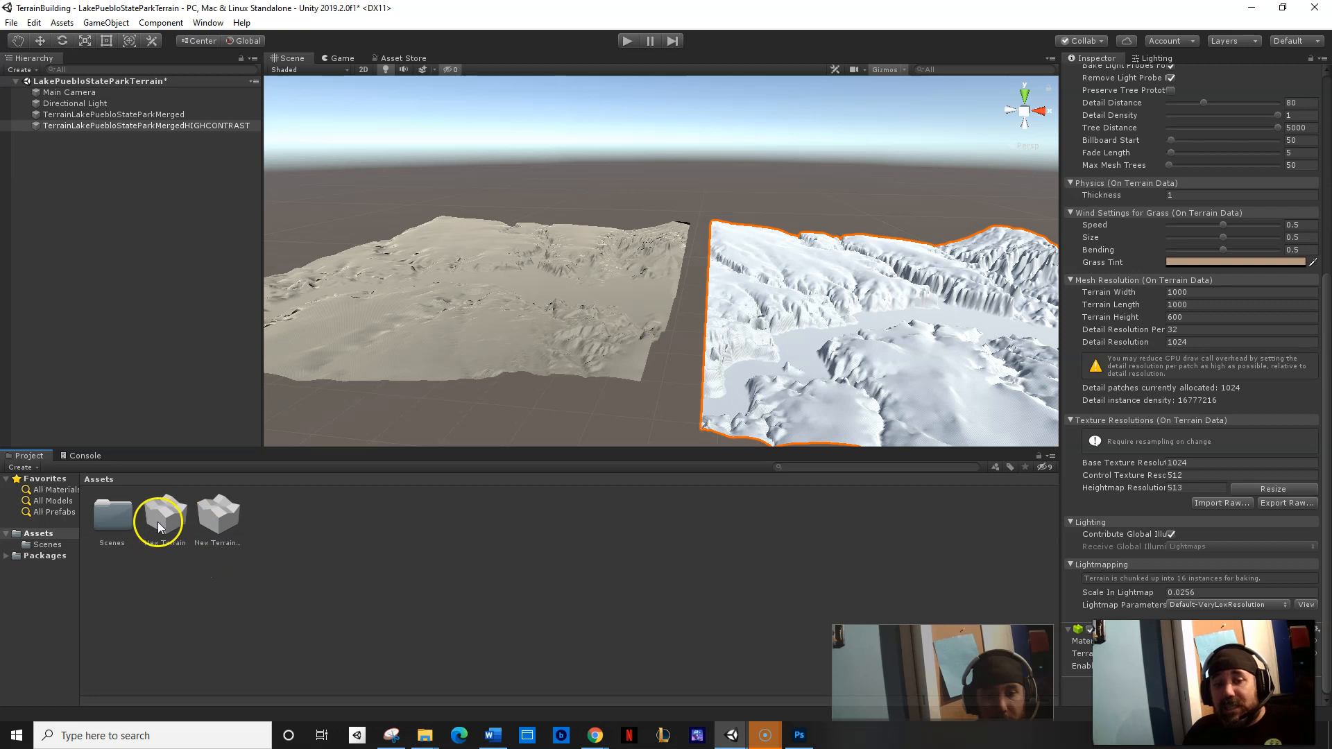
left_click(129, 224)
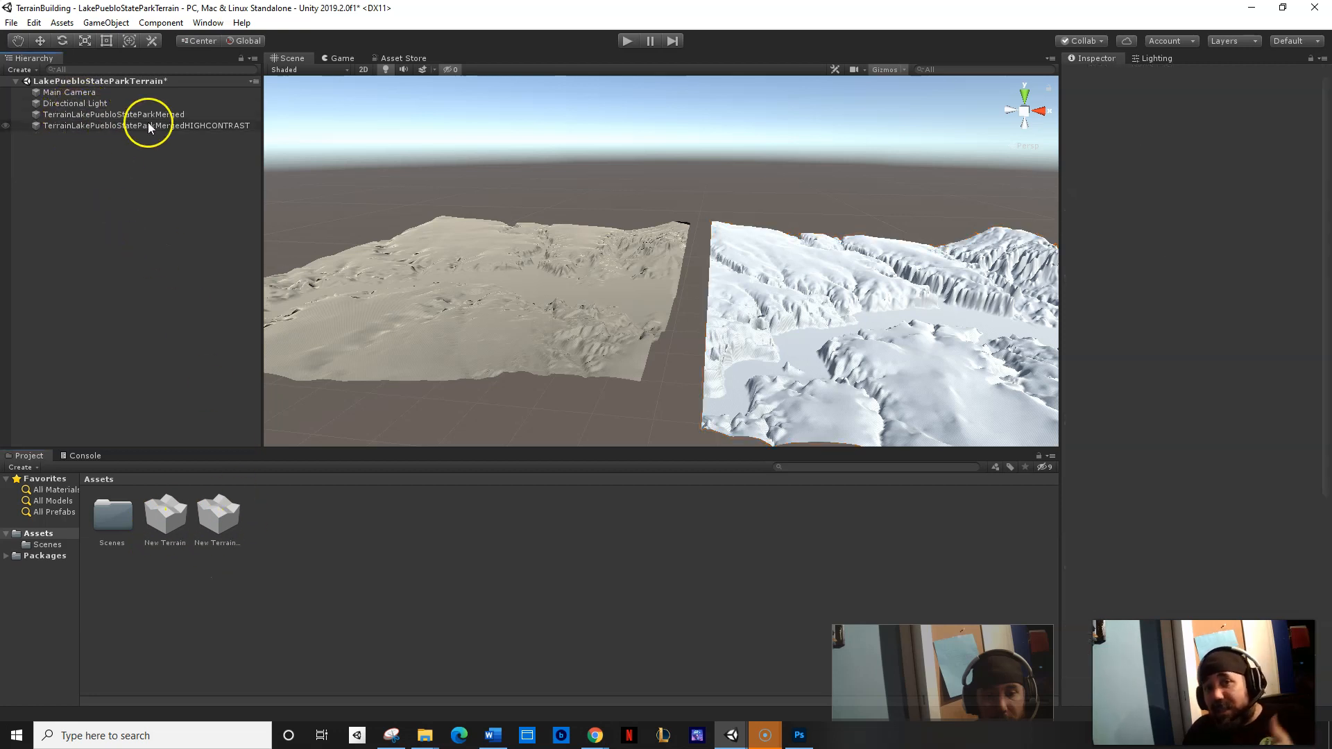
left_click_drag(89, 116, 376, 546)
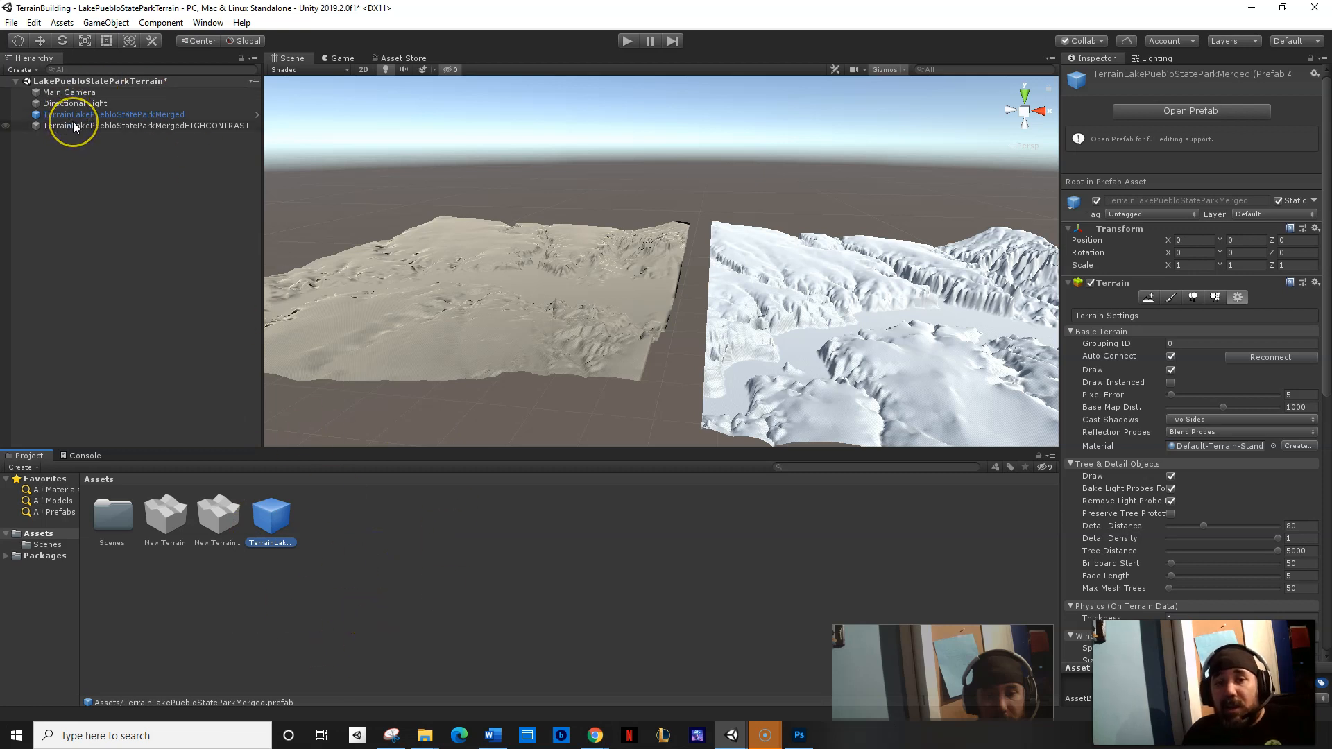
left_click_drag(78, 122, 425, 551)
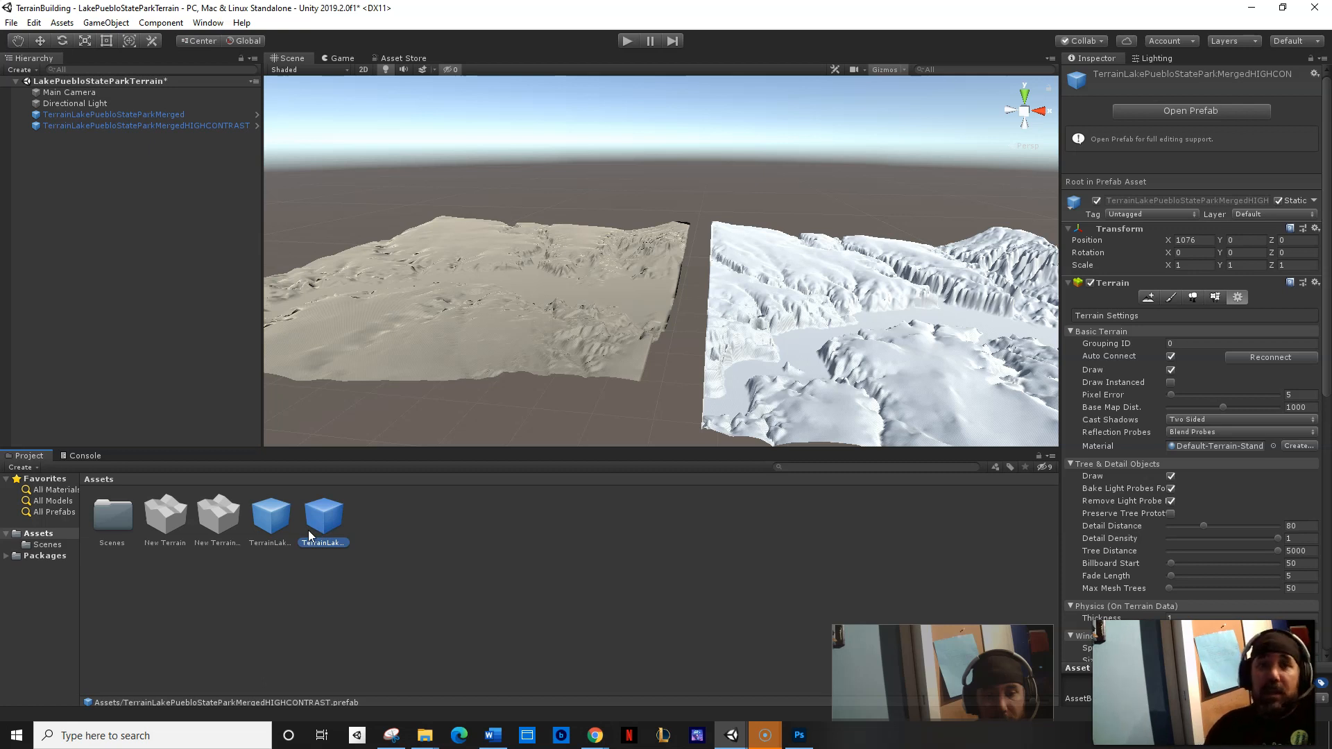
left_click(272, 189)
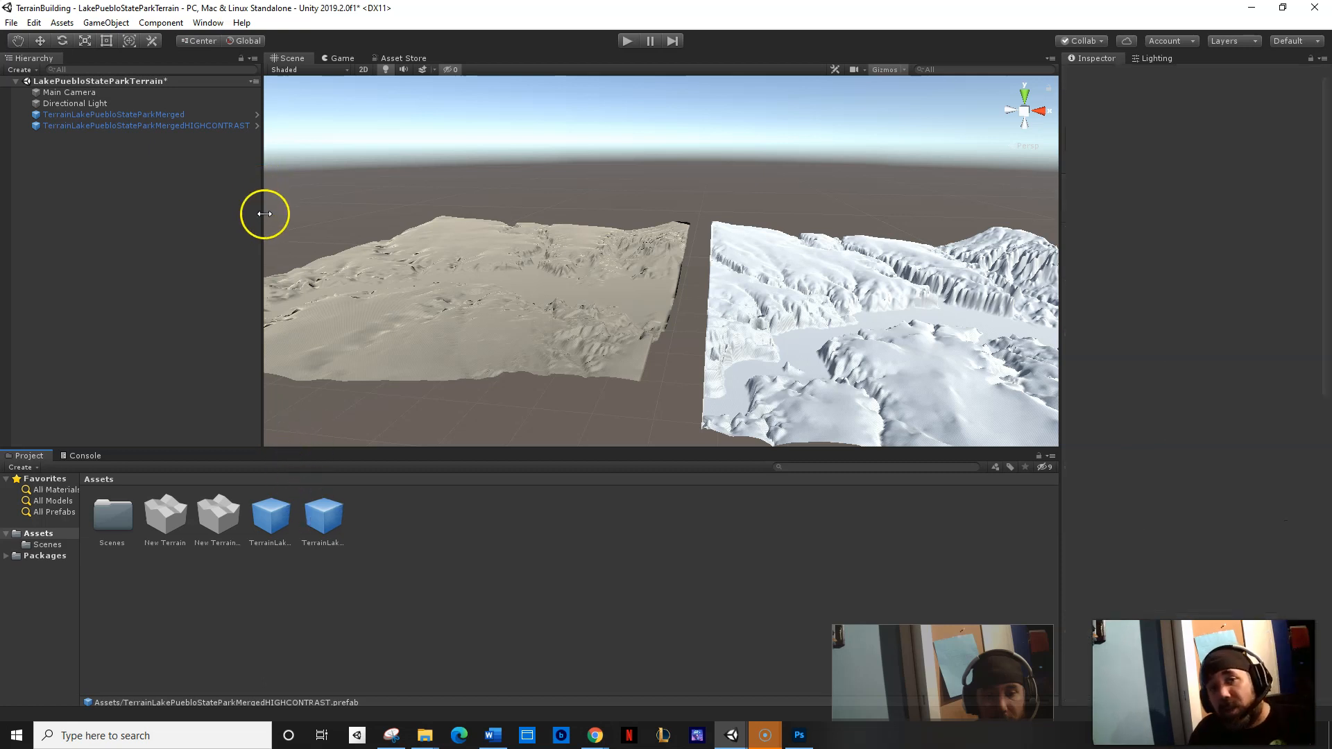
Save the LakePuebloStateParkTerrain scene and the project.
left_click(10, 22)
left_click(54, 78)
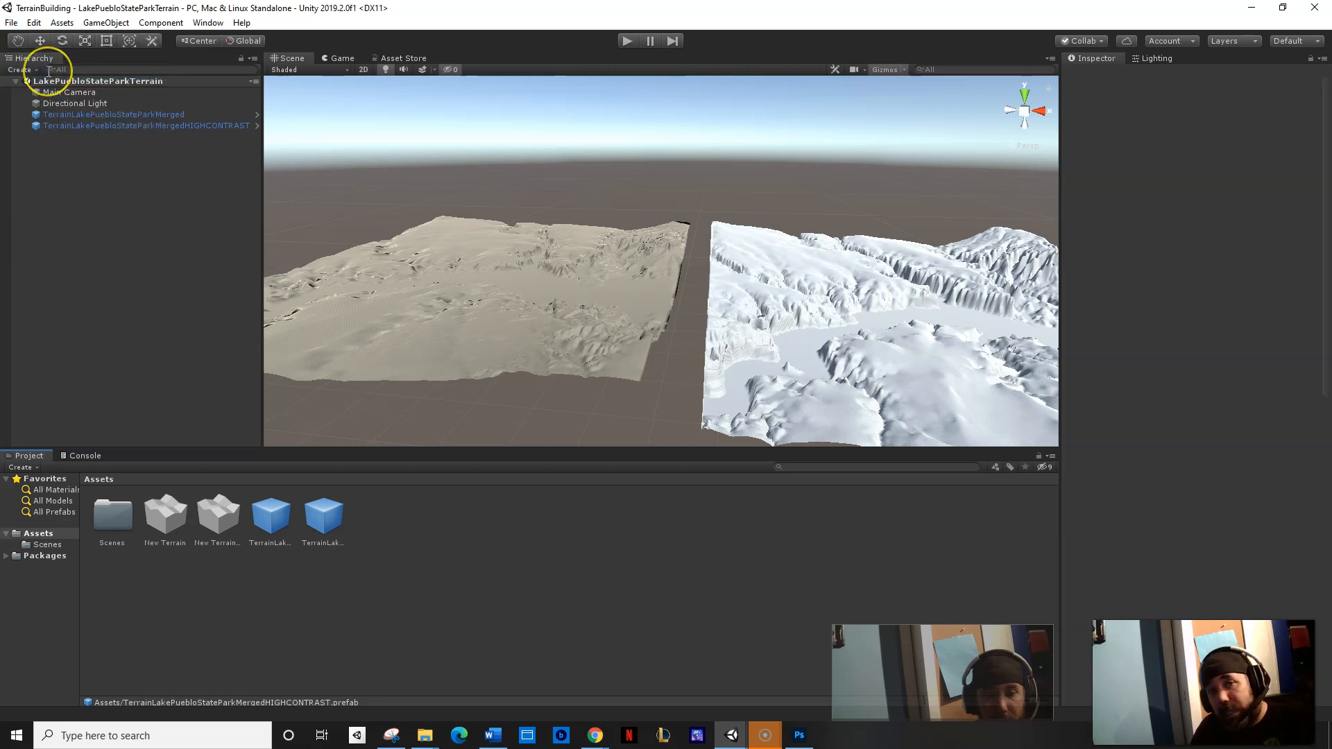
left_click(11, 22)
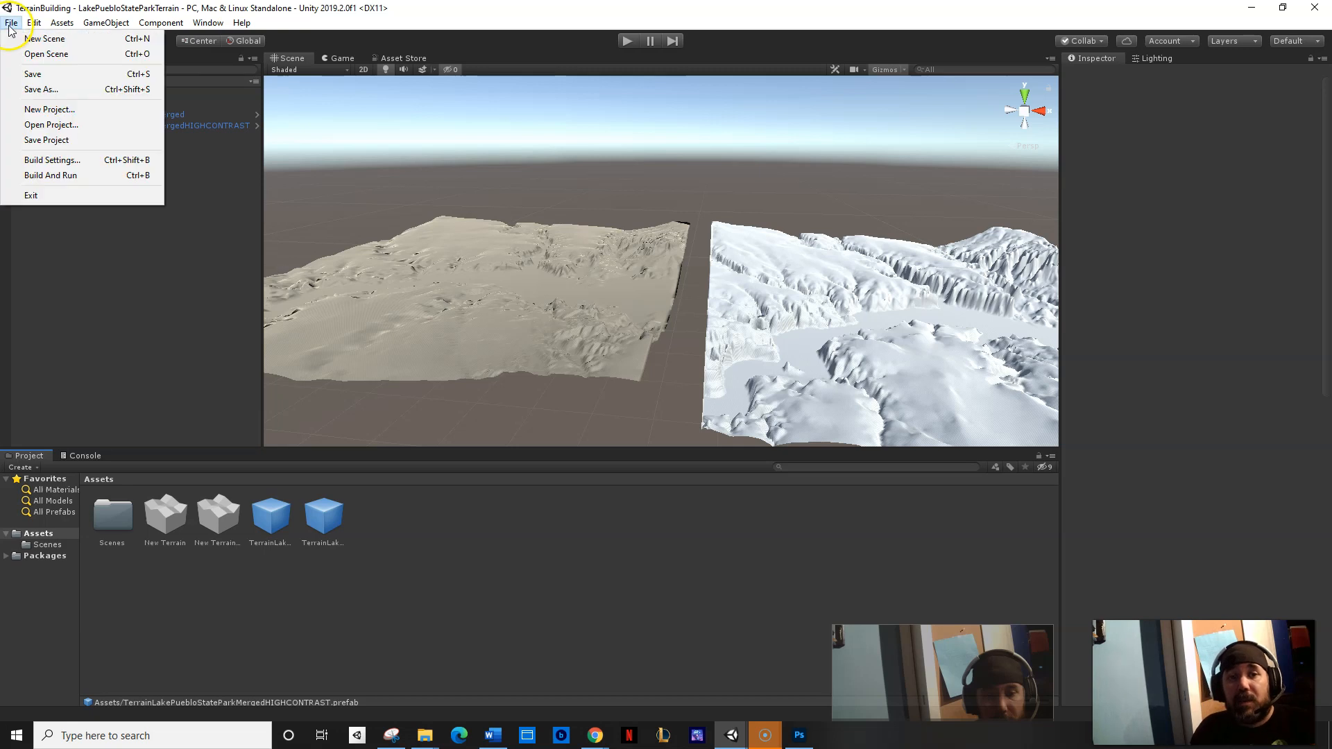
left_click(44, 141)
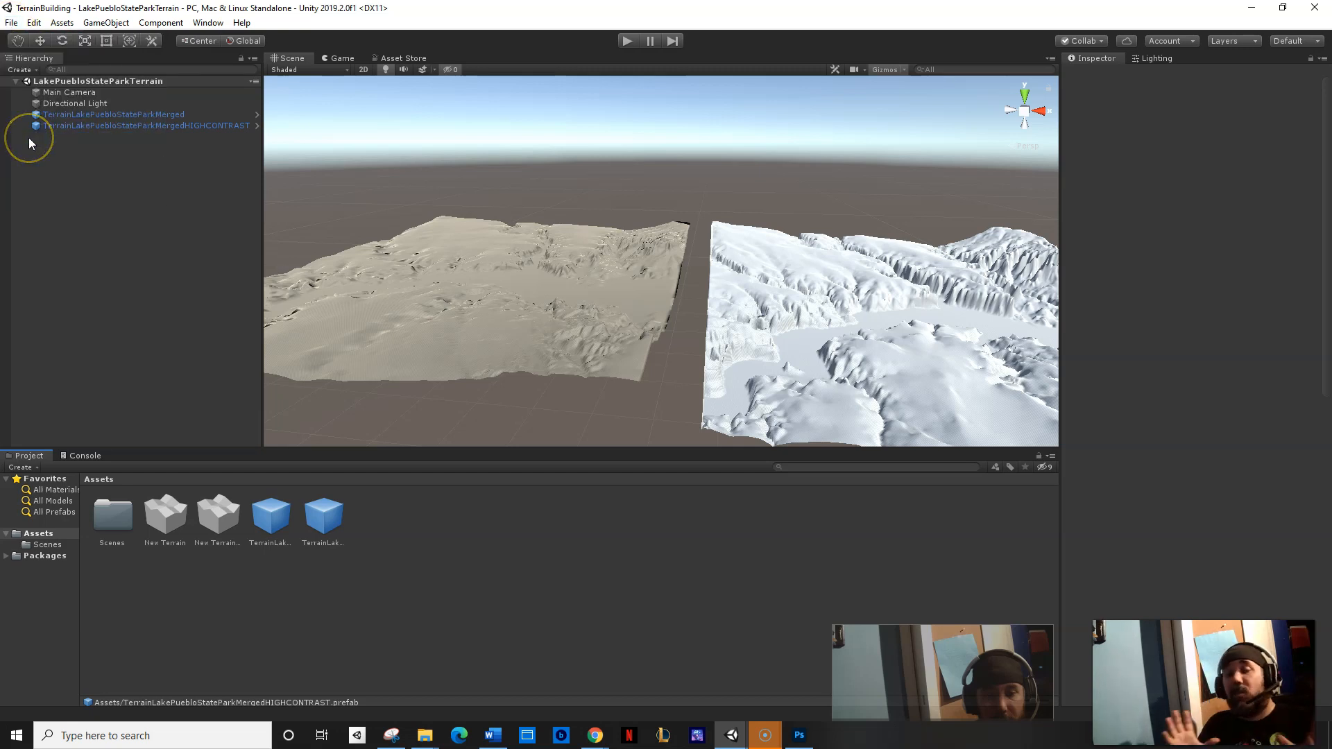